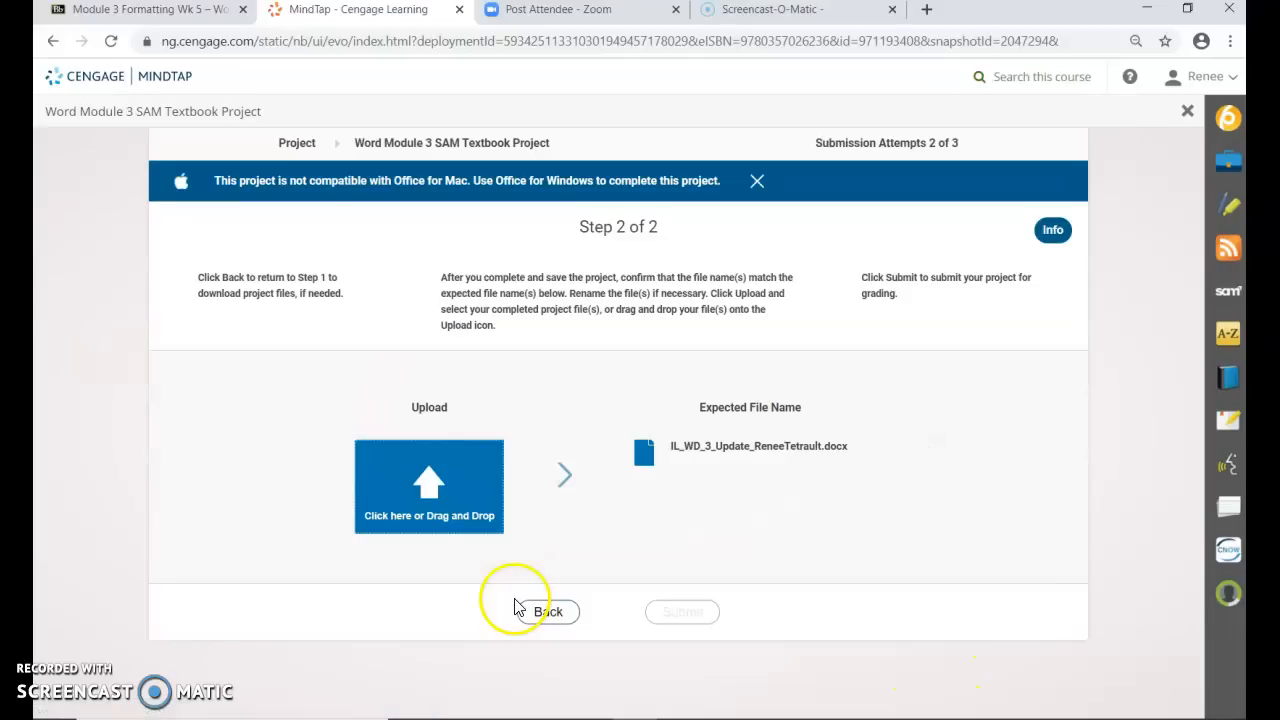
Download the Word start file from MindTap's Step 1 page and open it in Word for editing
left_click(543, 612)
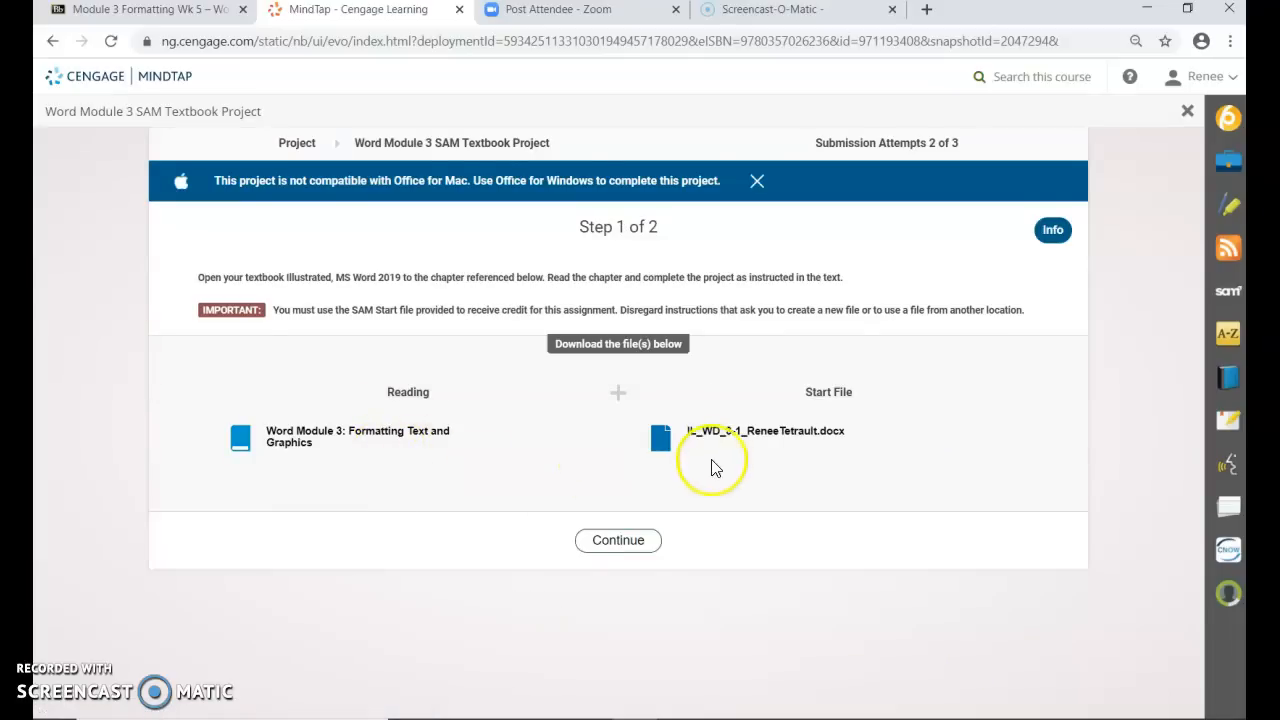
left_click(746, 438)
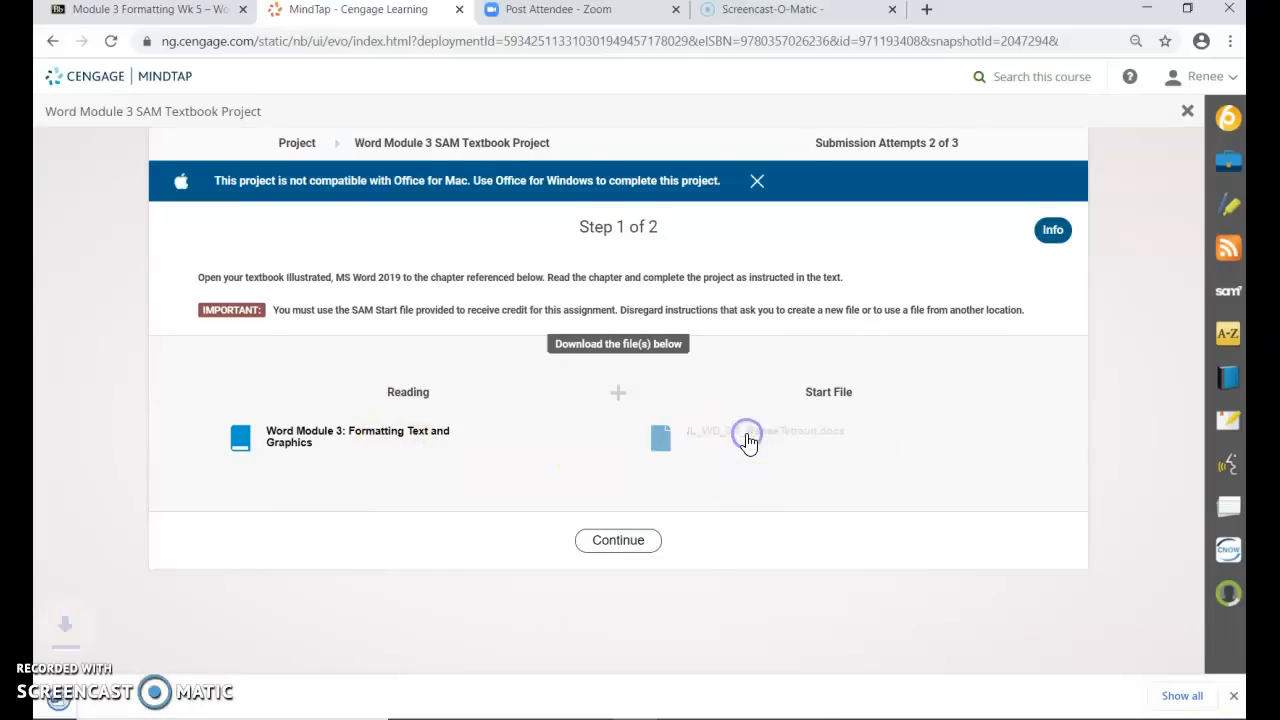
left_click(90, 704)
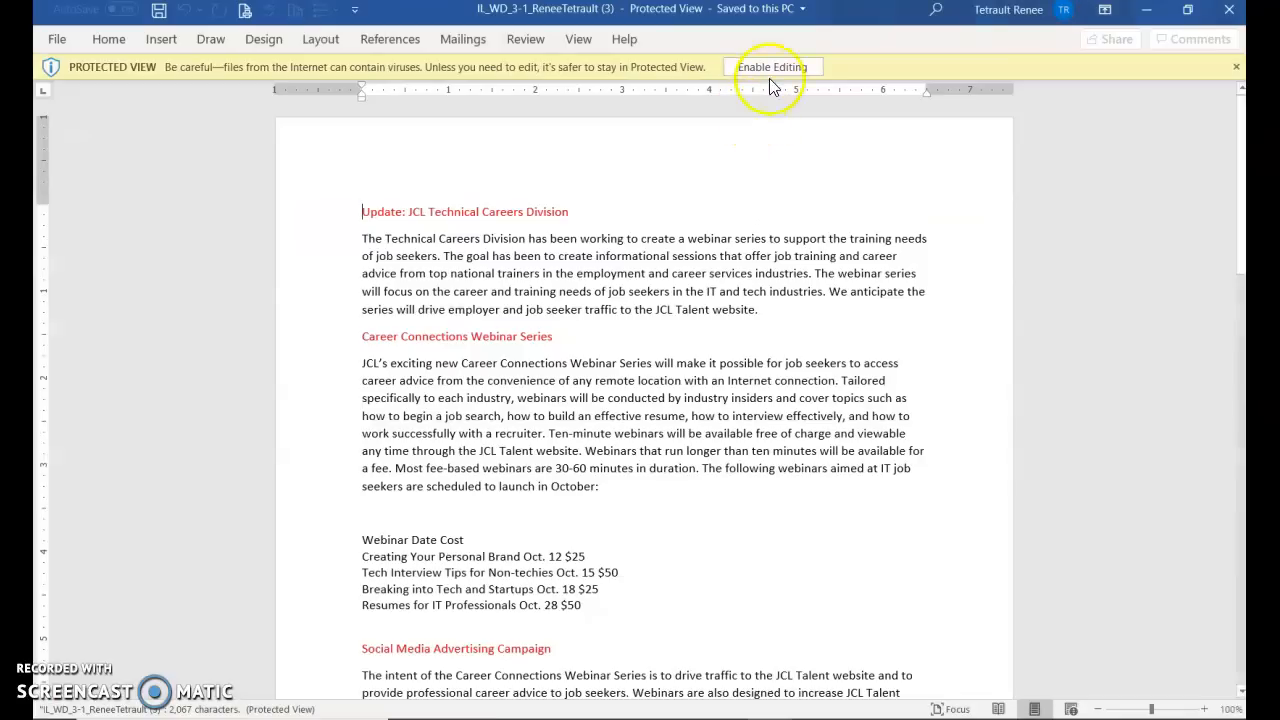
left_click(765, 62)
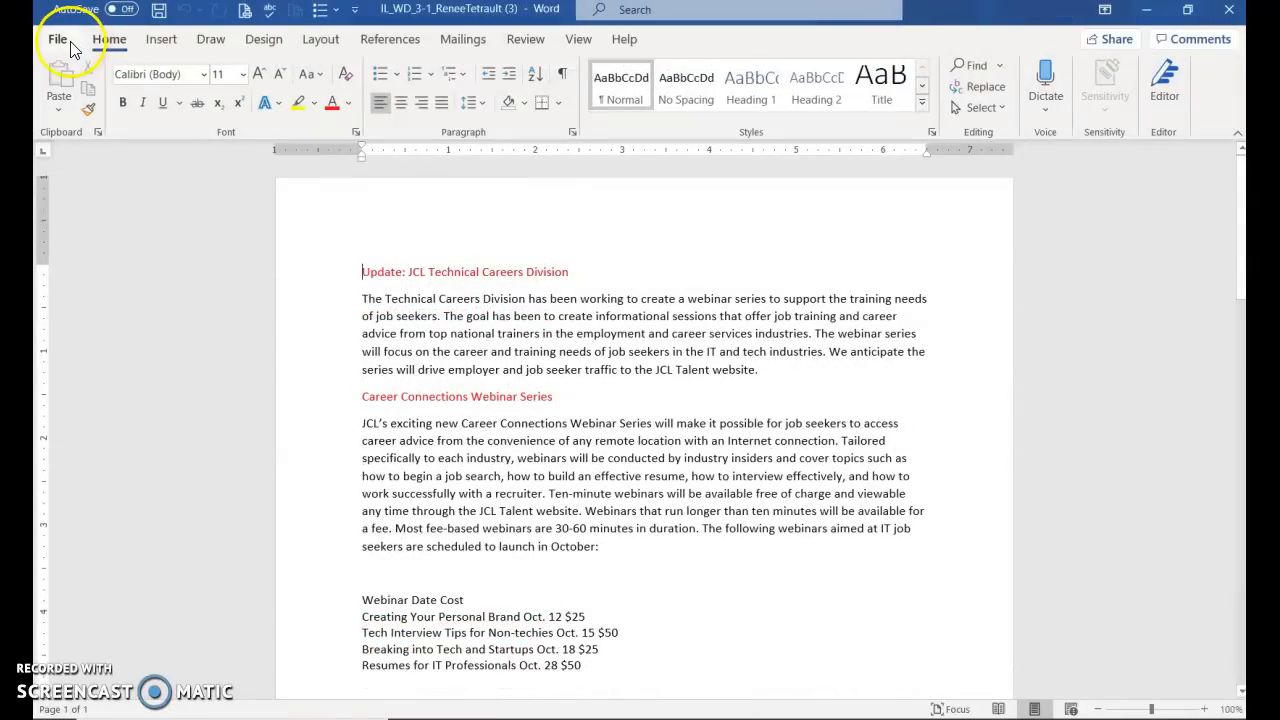
Save a copy in Desktop\ABCs, renaming it IL_WD_3_Update followed by the student's name
left_click(57, 39)
left_click(100, 284)
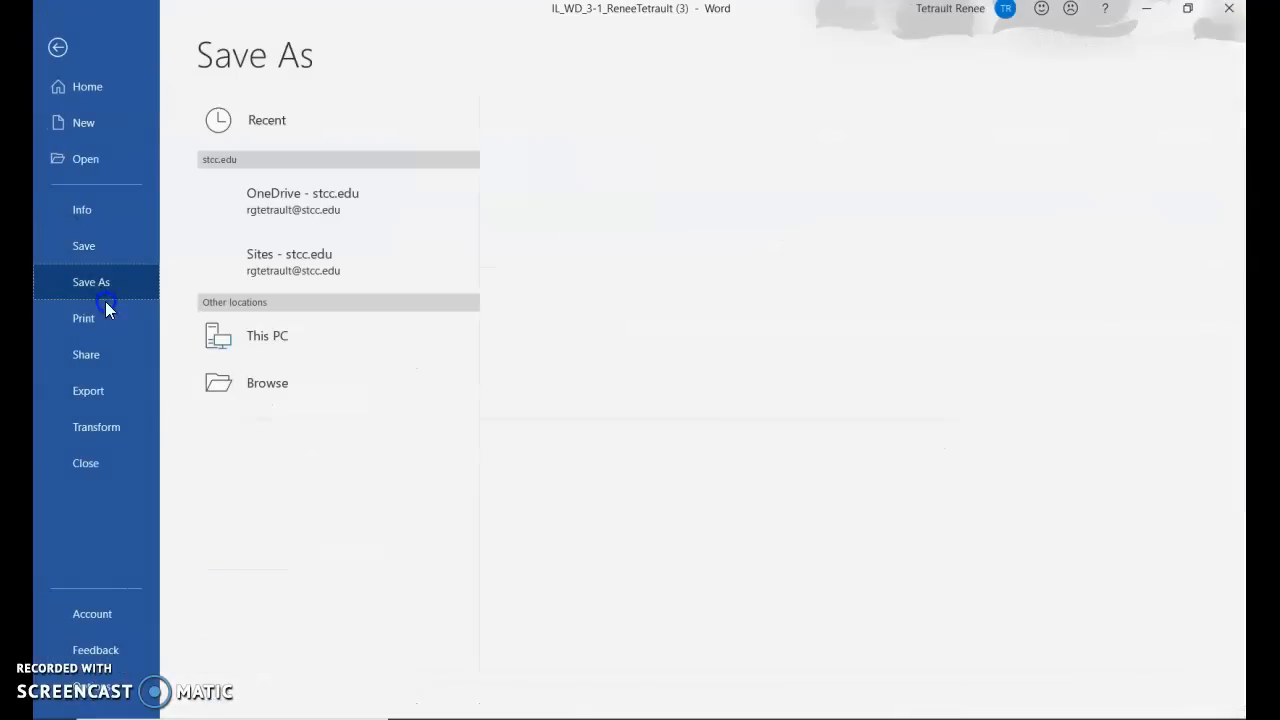
left_click(271, 433)
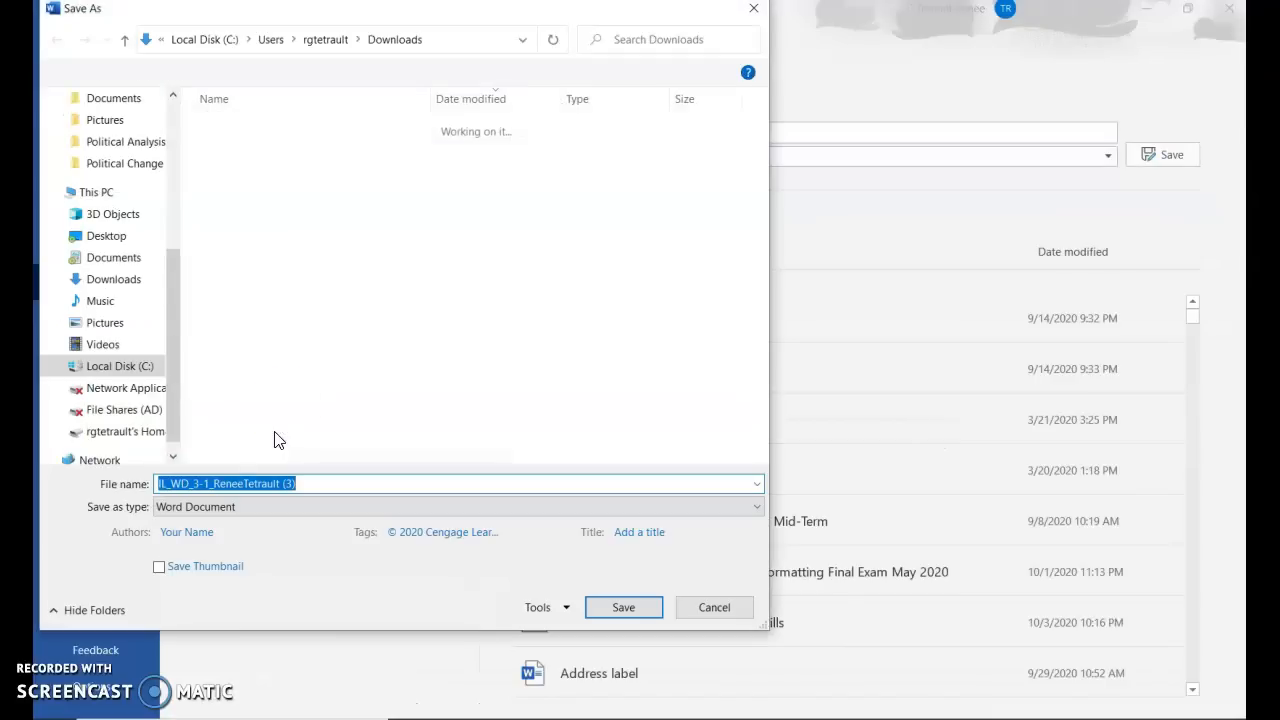
left_click(100, 236)
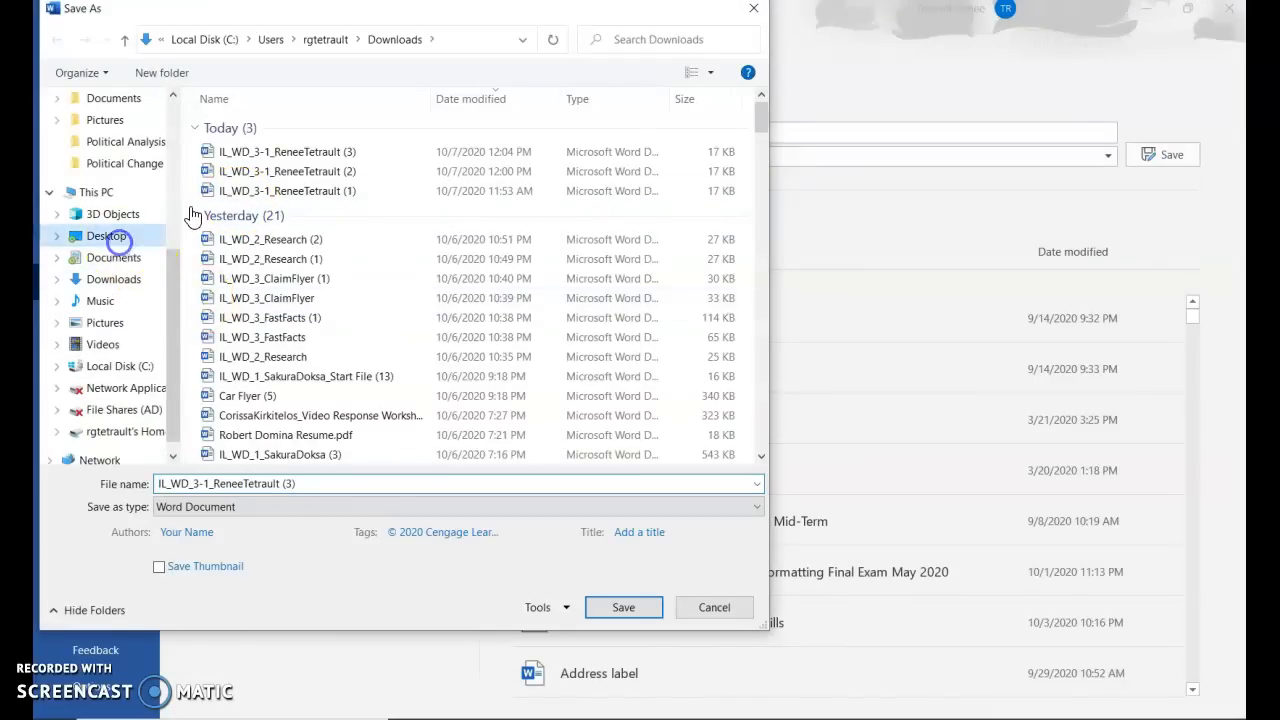
double_click(236, 130)
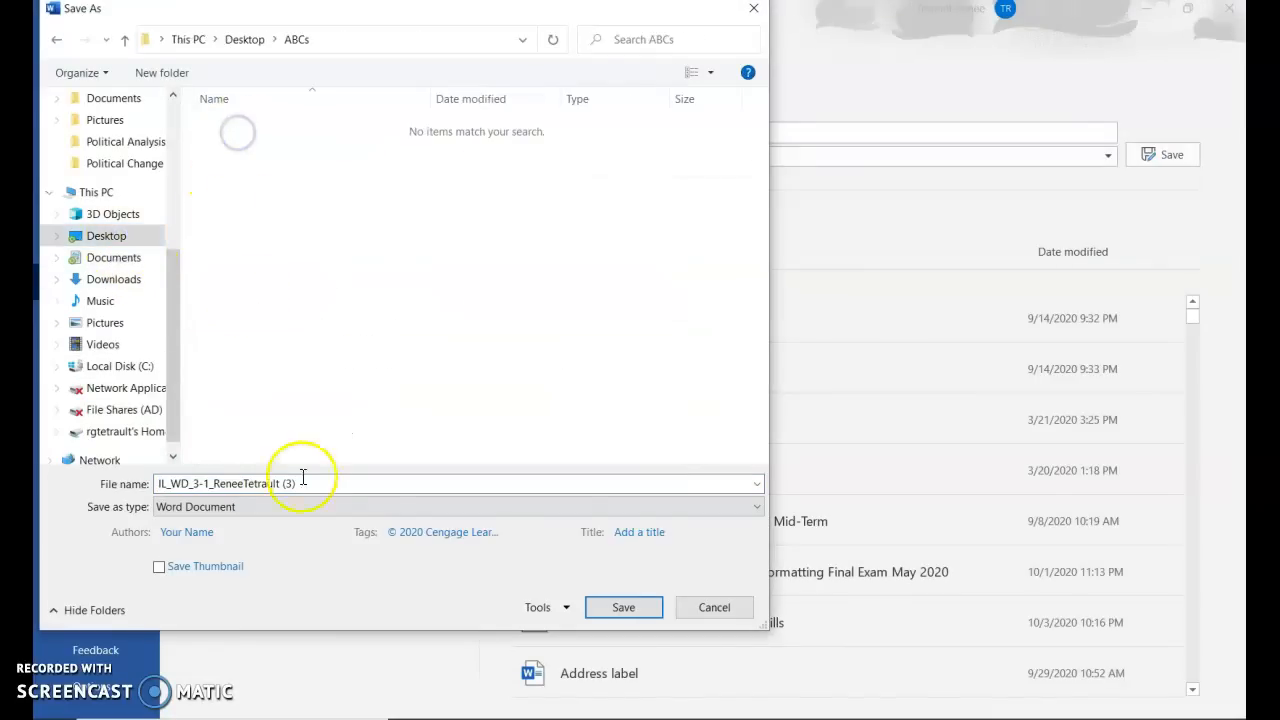
double_click(333, 484)
left_click(333, 484)
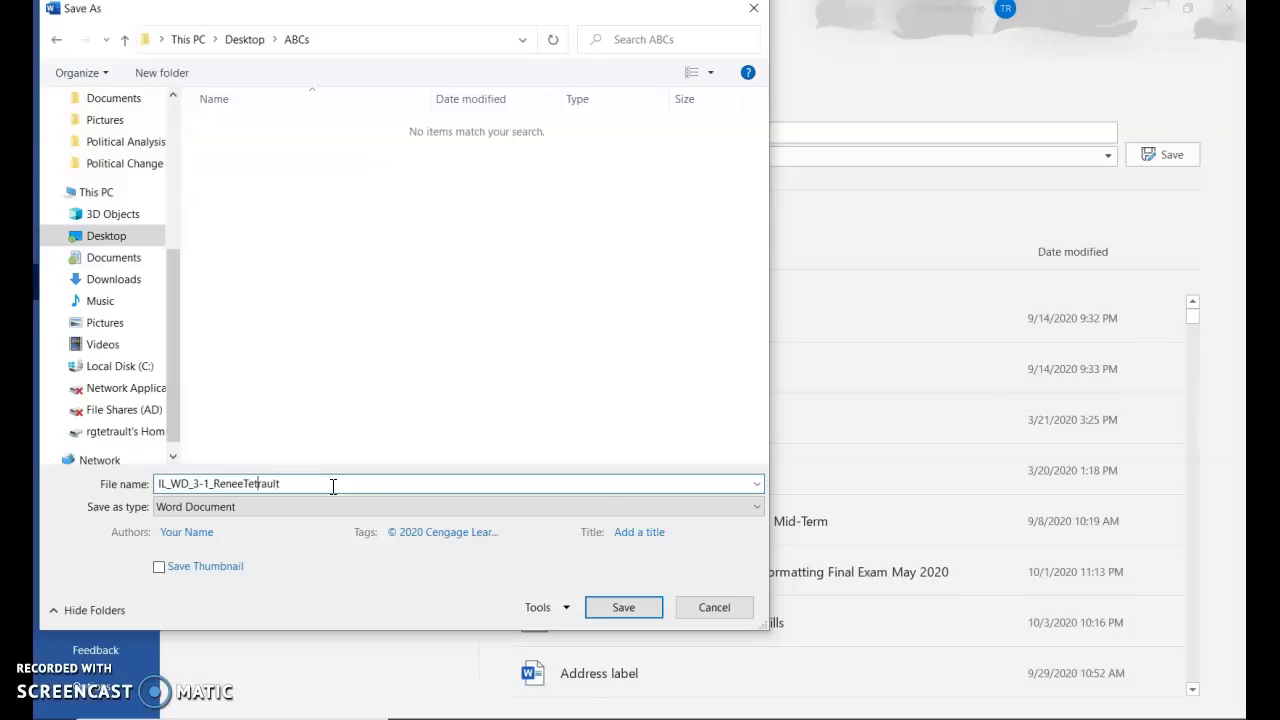
key("BackSpace")
key("BackSpace")
type("_Update")
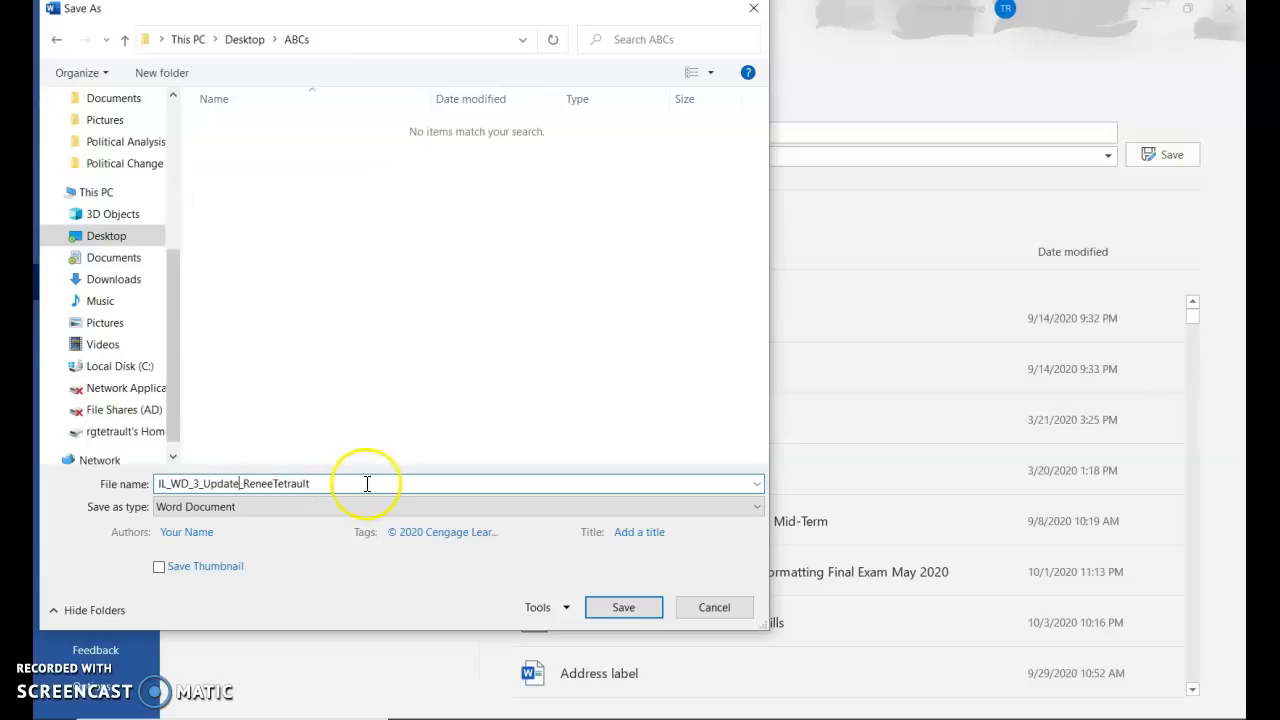
left_click(621, 609)
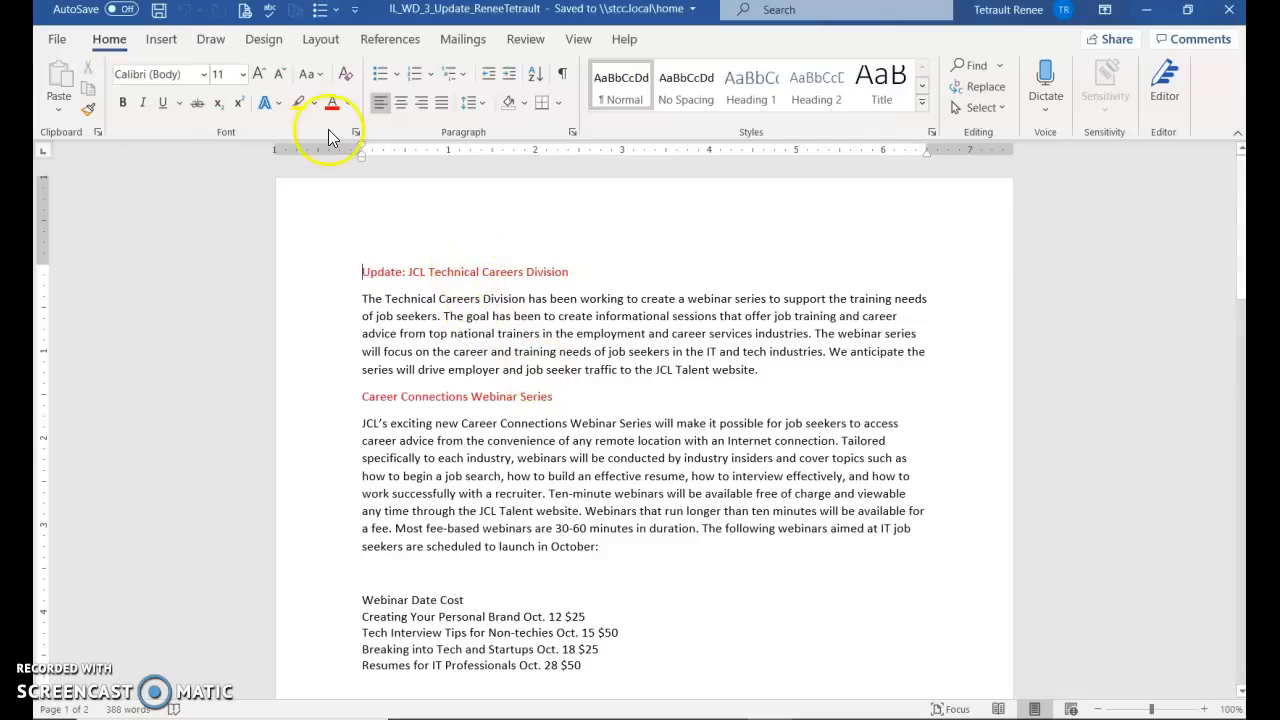
Apply the Fill: Blue, Accent color 1; Shadow text effect to the title
left_click(348, 104)
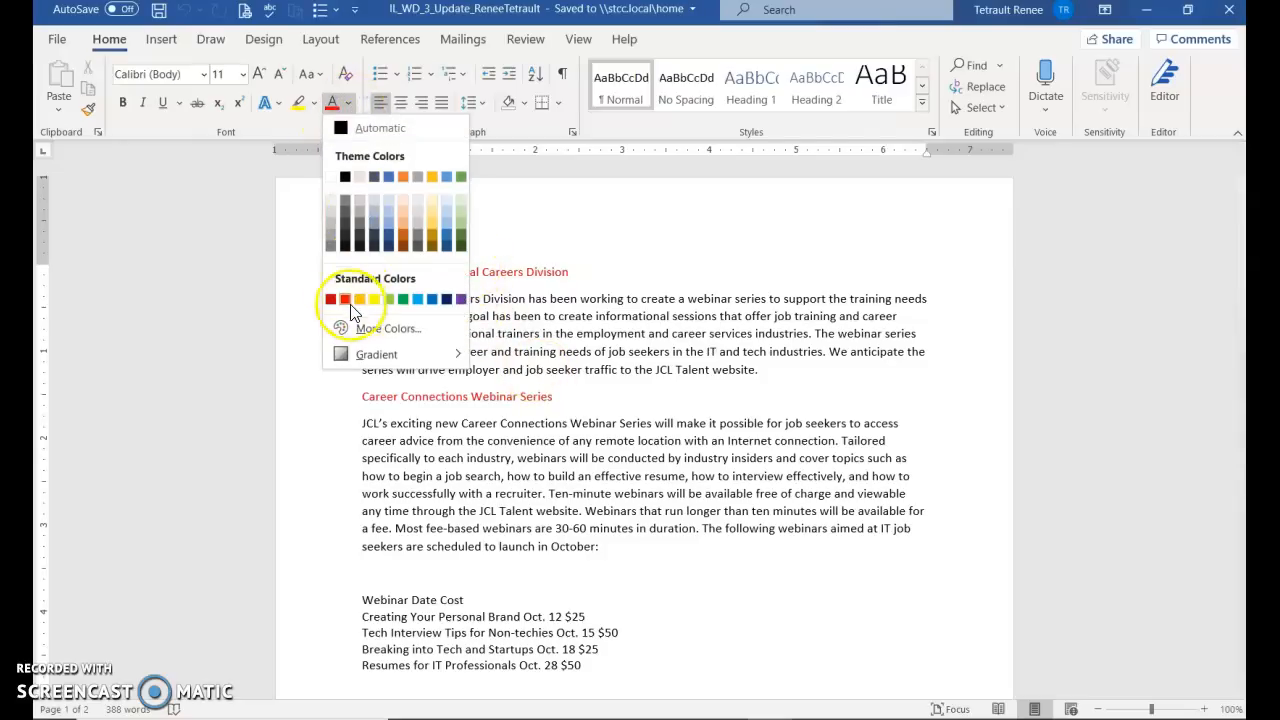
left_click(615, 308)
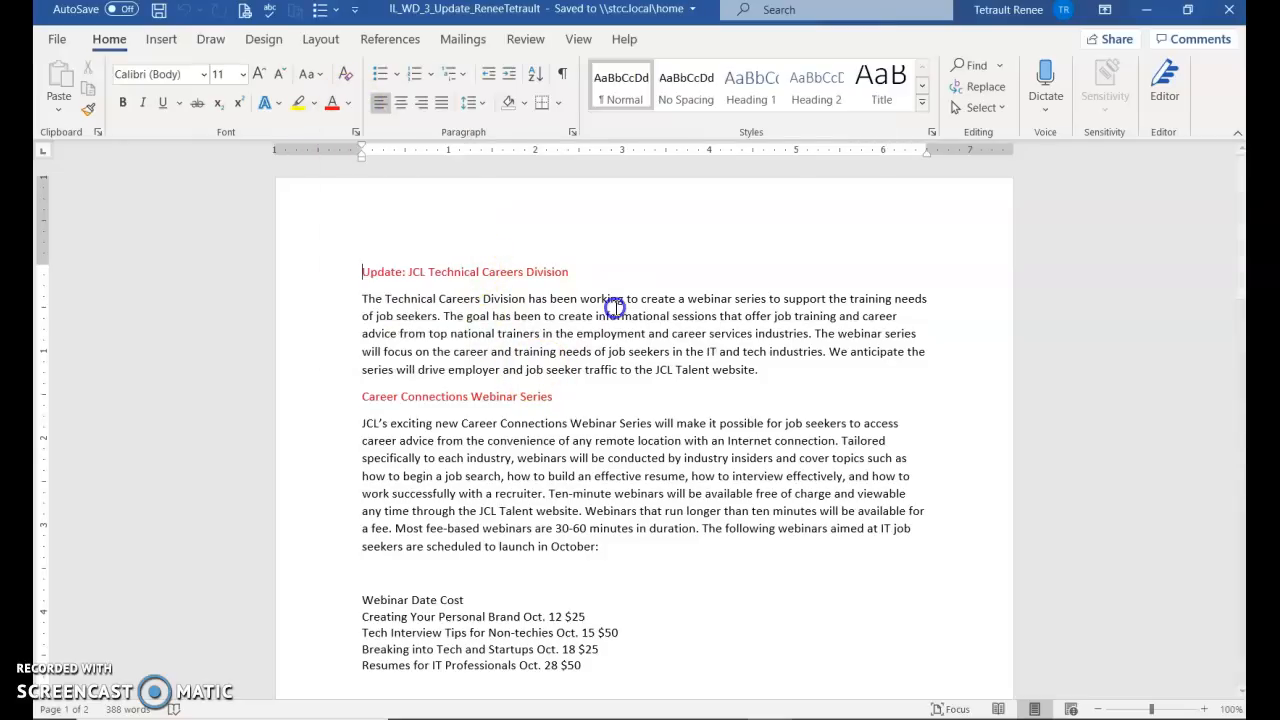
left_click(332, 283)
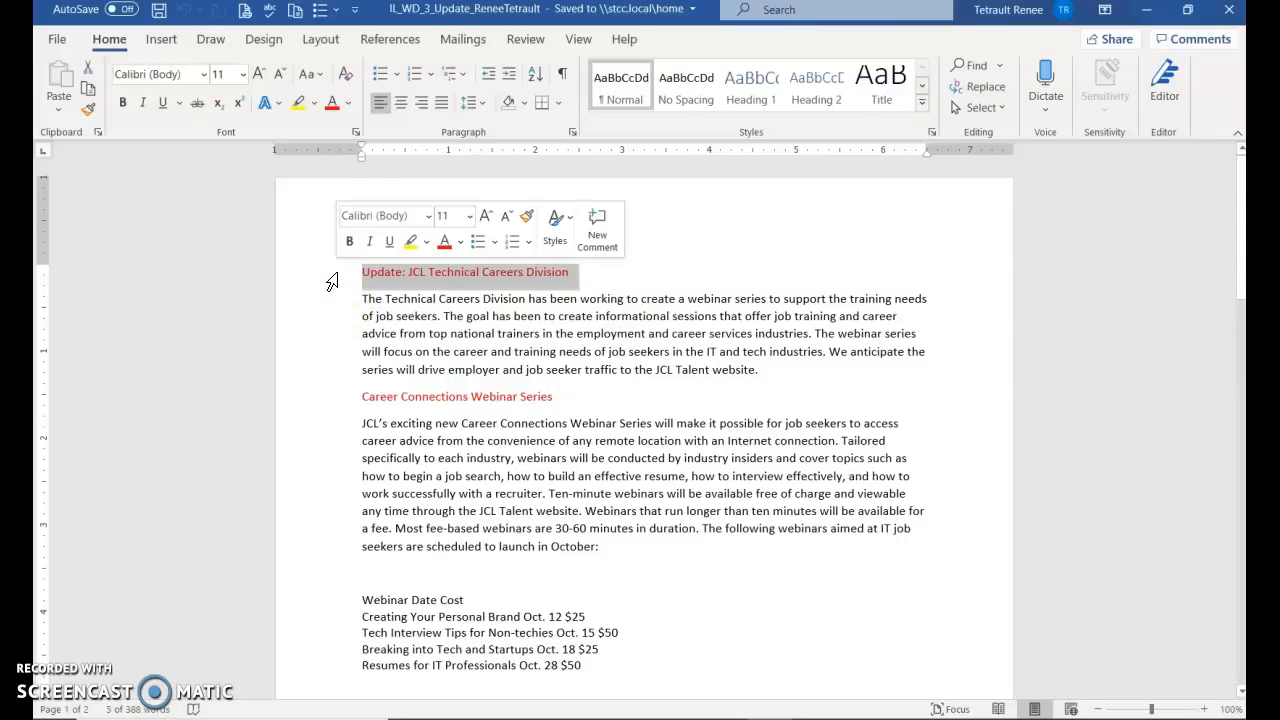
left_click(265, 104)
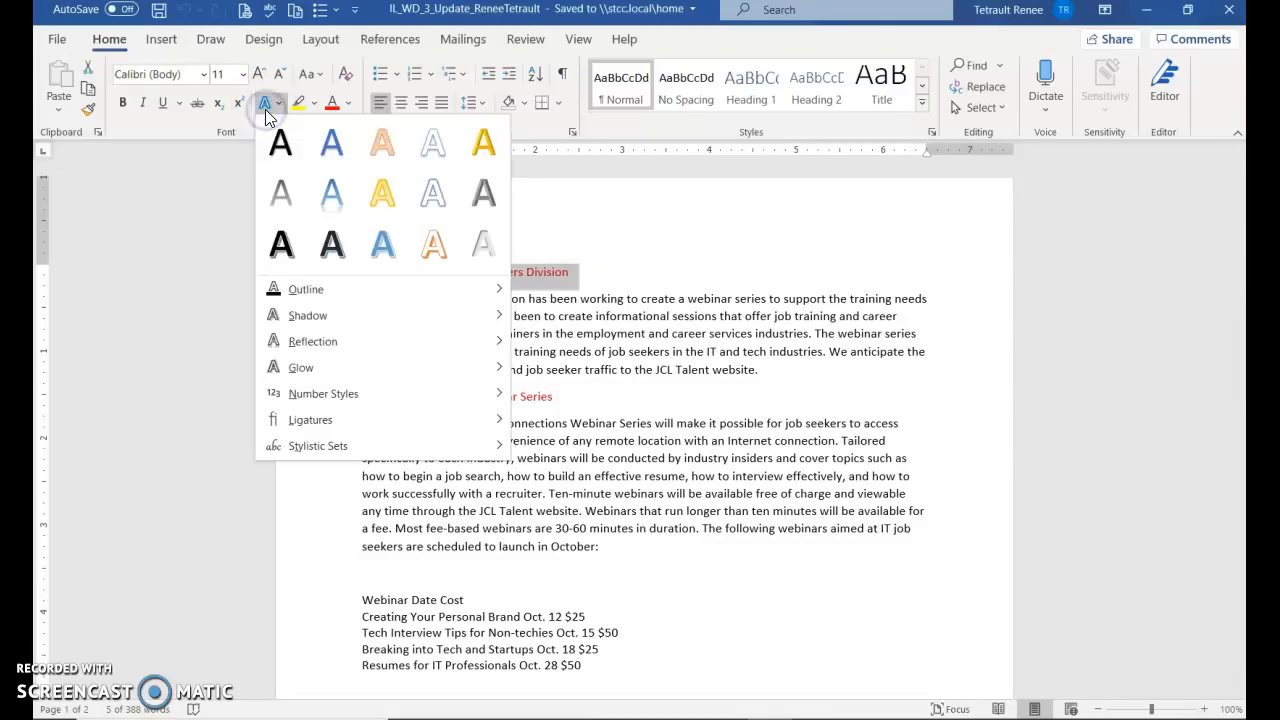
left_click(321, 143)
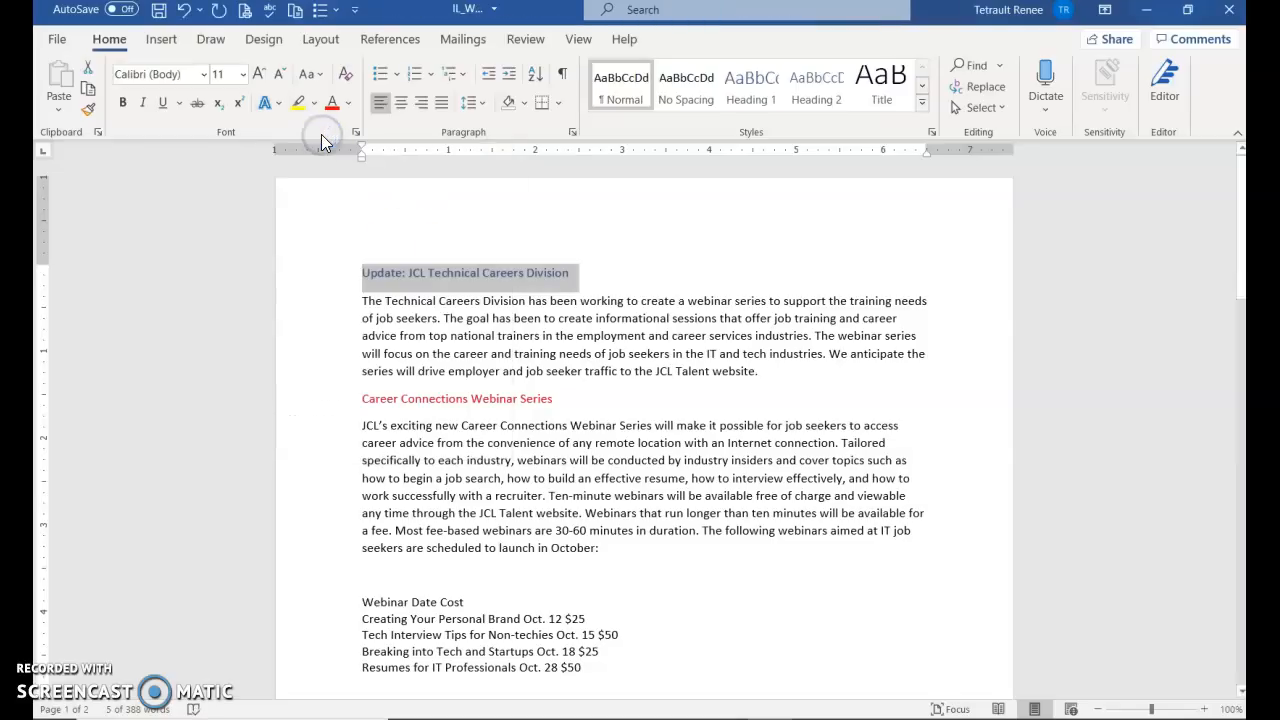
Make the title 24 point in Green, Accent 6, Darker 25%
left_click(242, 75)
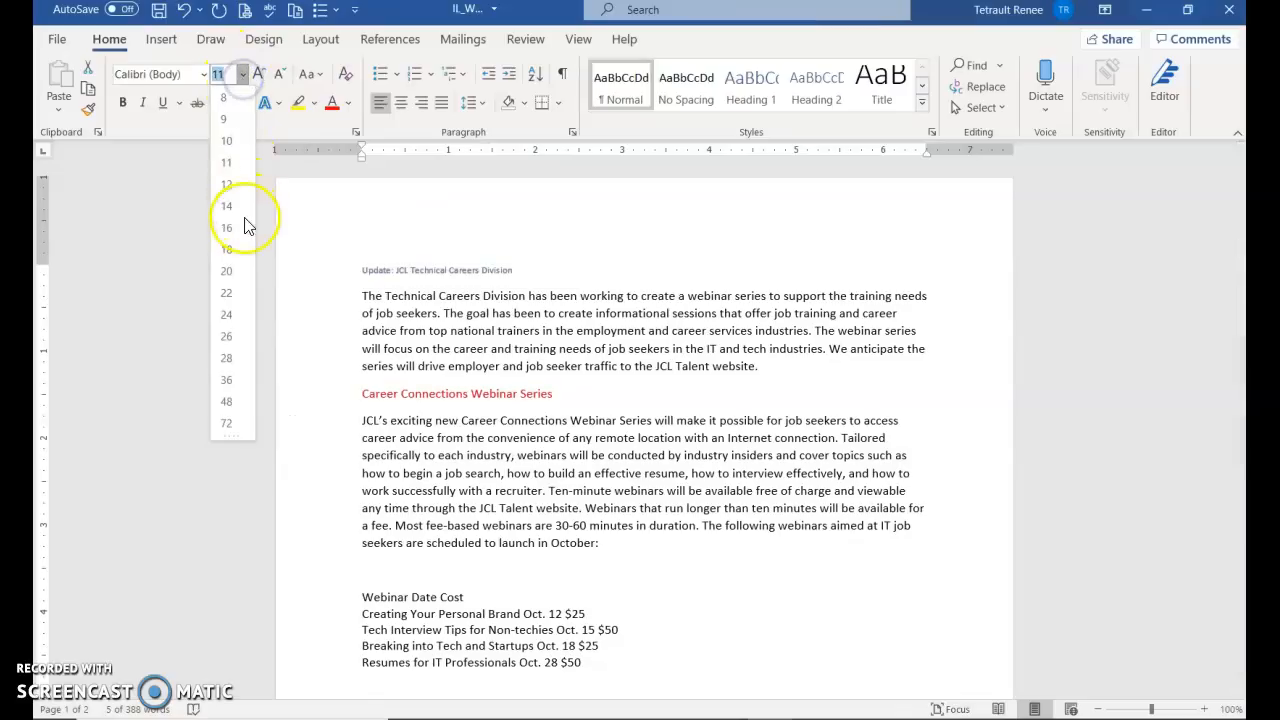
left_click(228, 313)
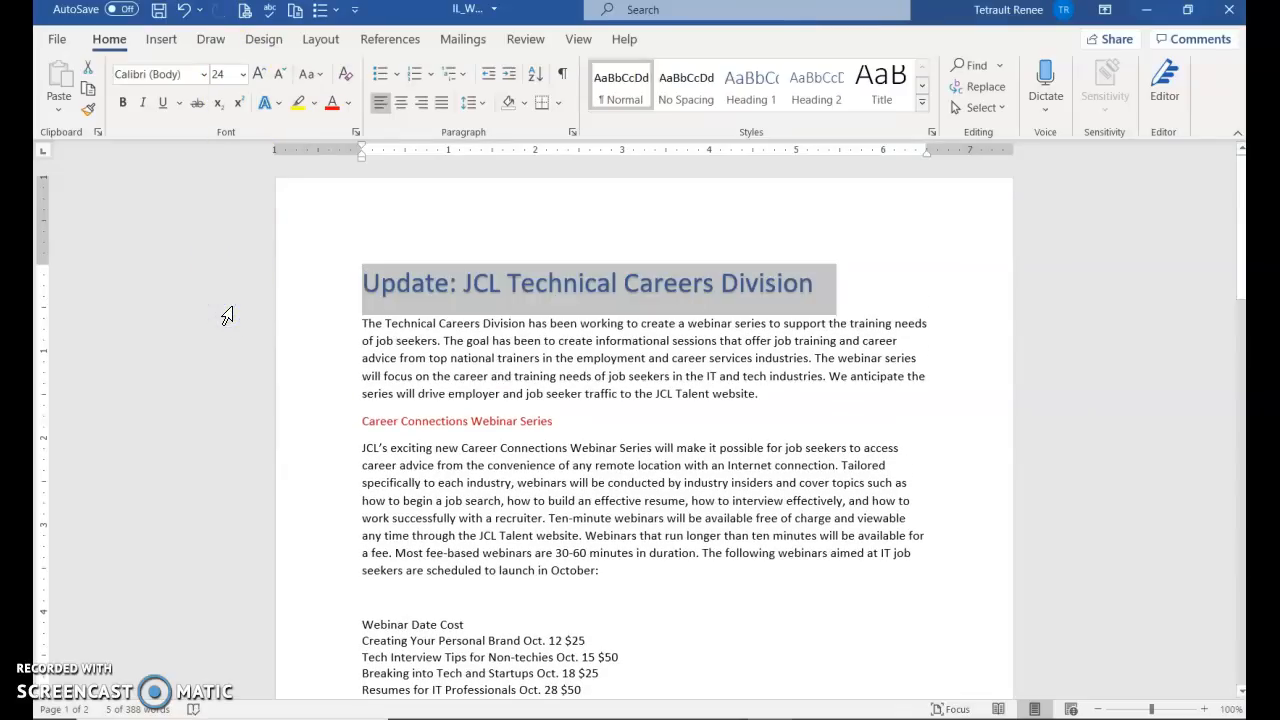
left_click(350, 102)
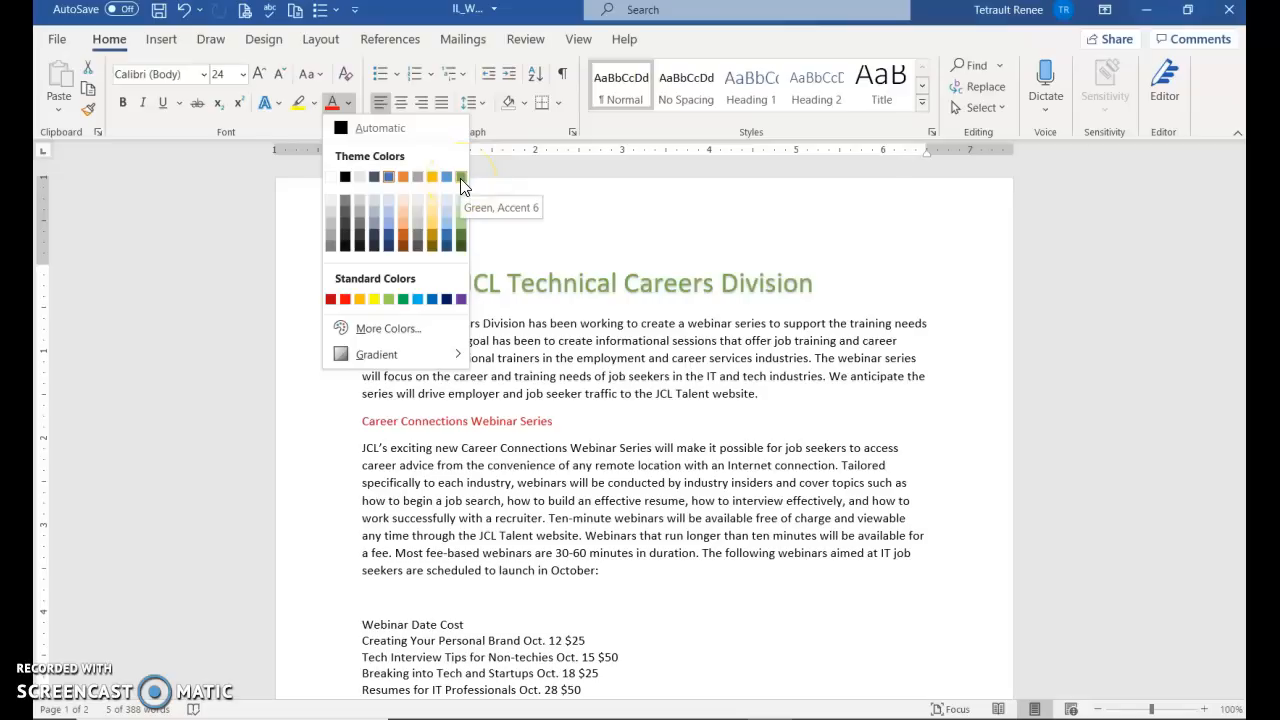
left_click(462, 242)
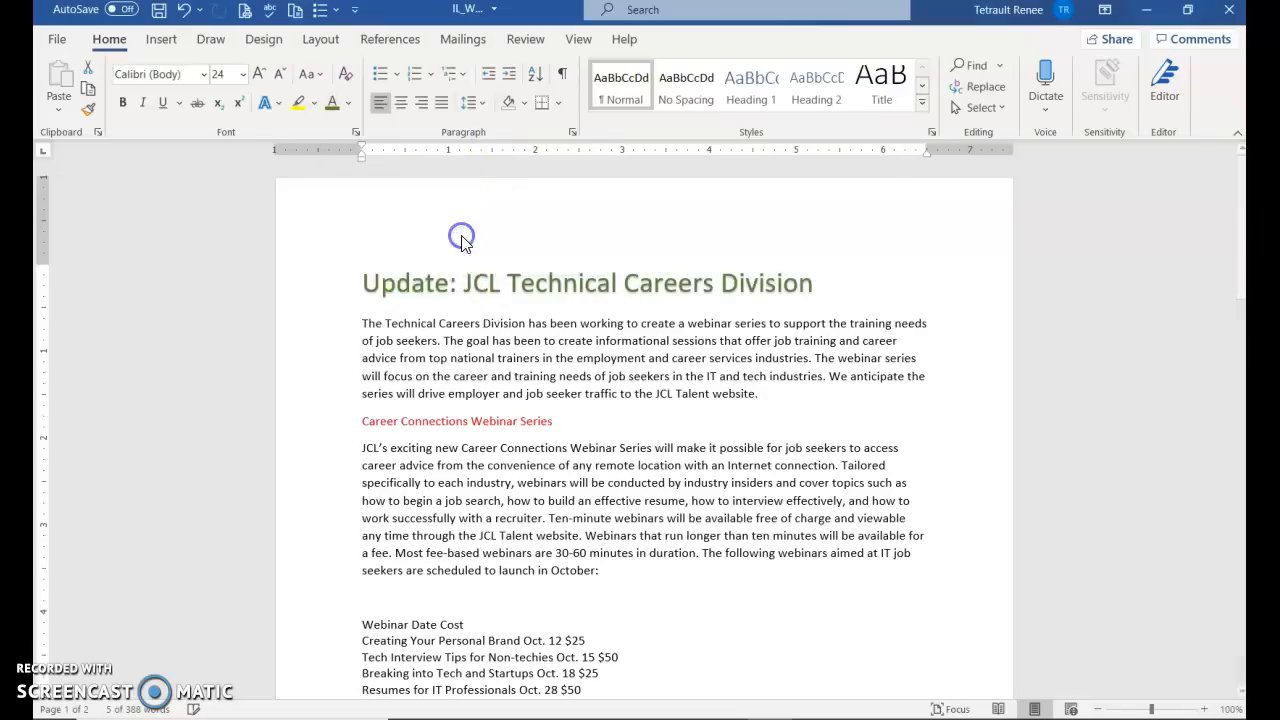
left_click(331, 433)
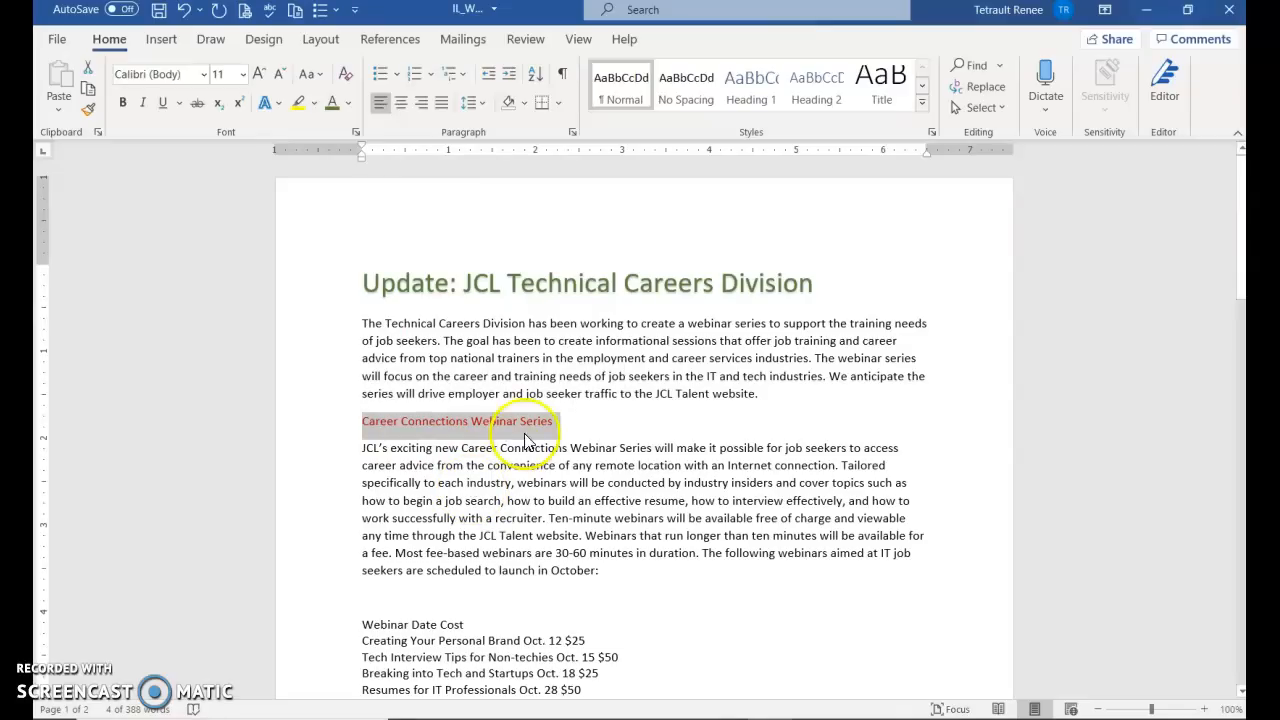
Format the Career Connections Webinar Series heading as 14 pt bold italic dark Blue, Accent 1
left_click(329, 424)
left_click(390, 449)
left_click(330, 427)
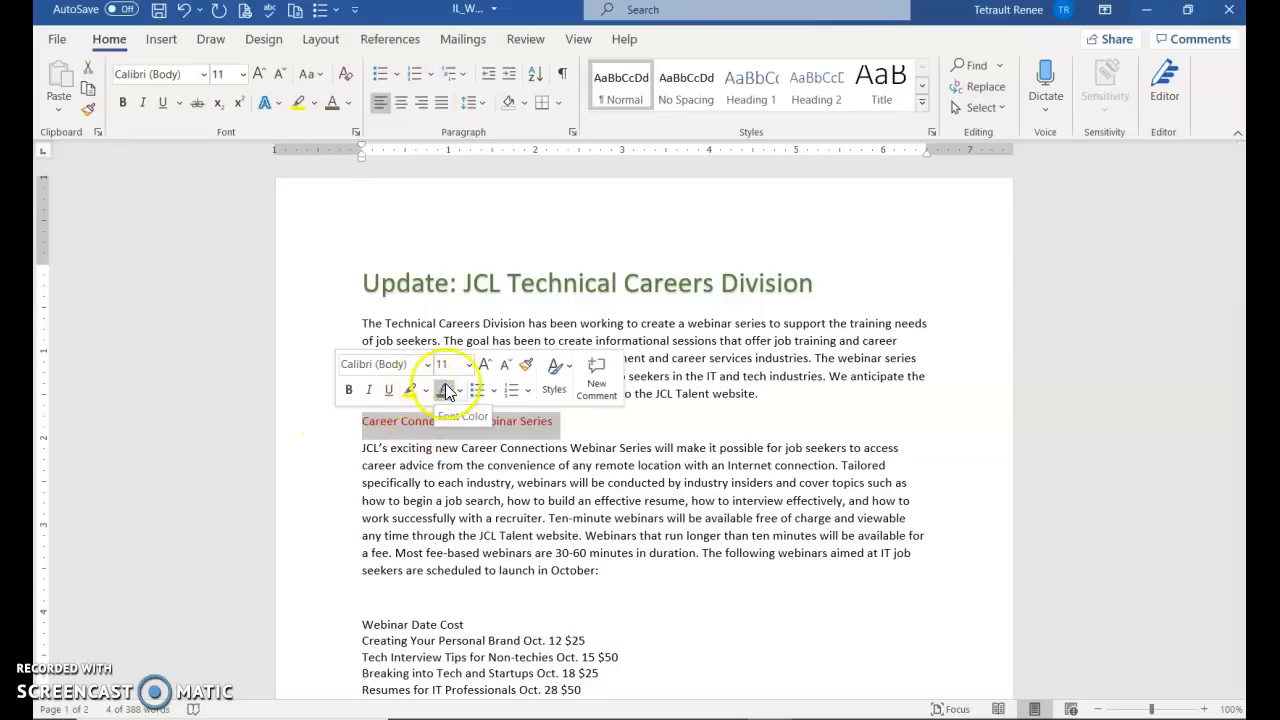
left_click(467, 366)
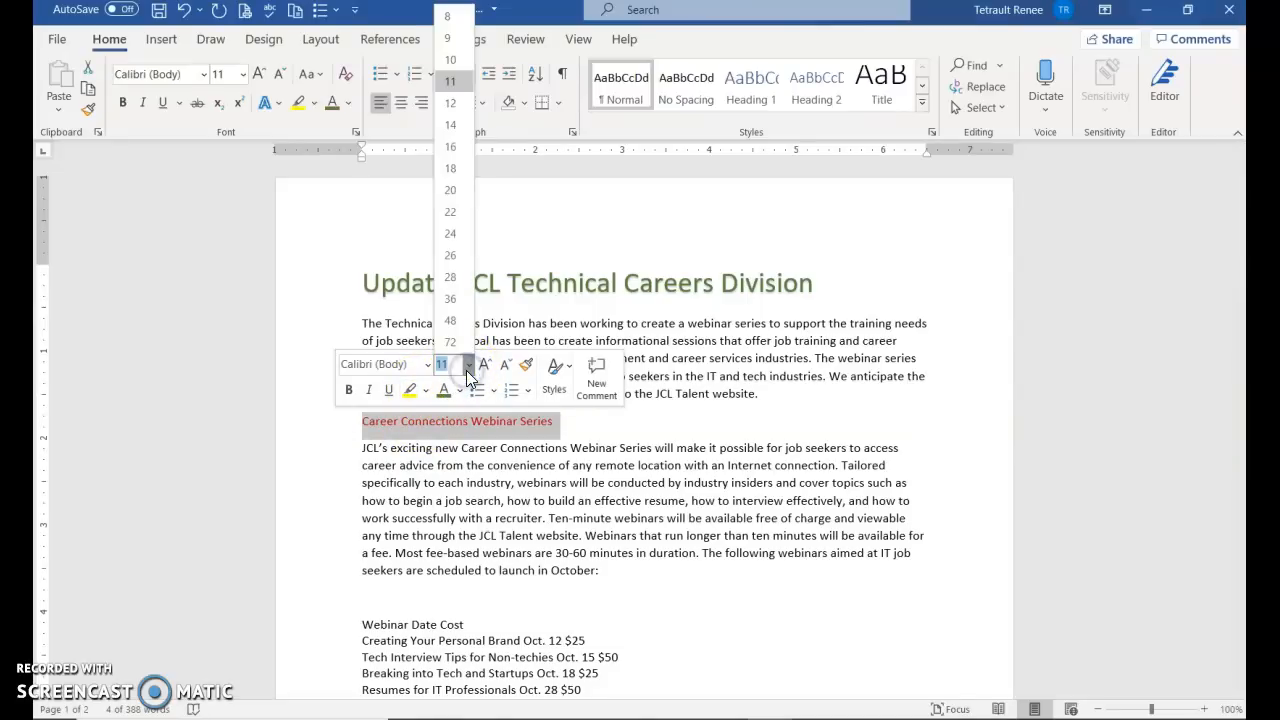
left_click(458, 125)
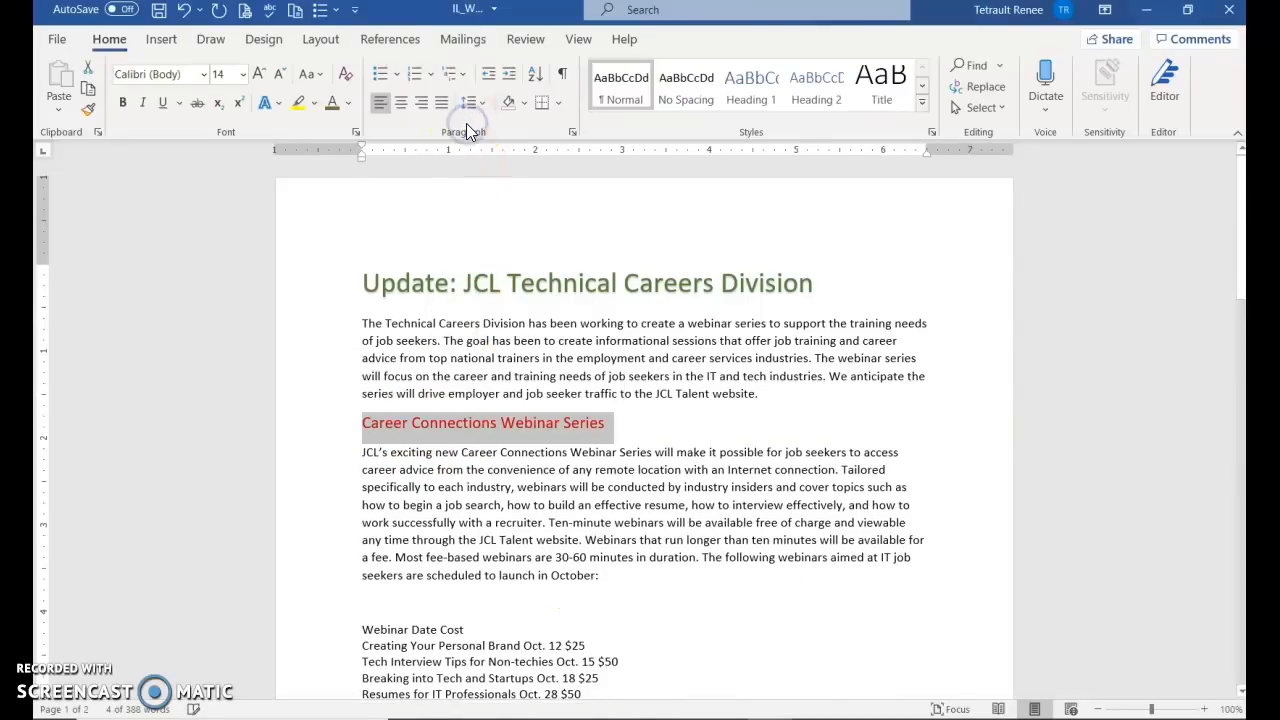
left_click(122, 104)
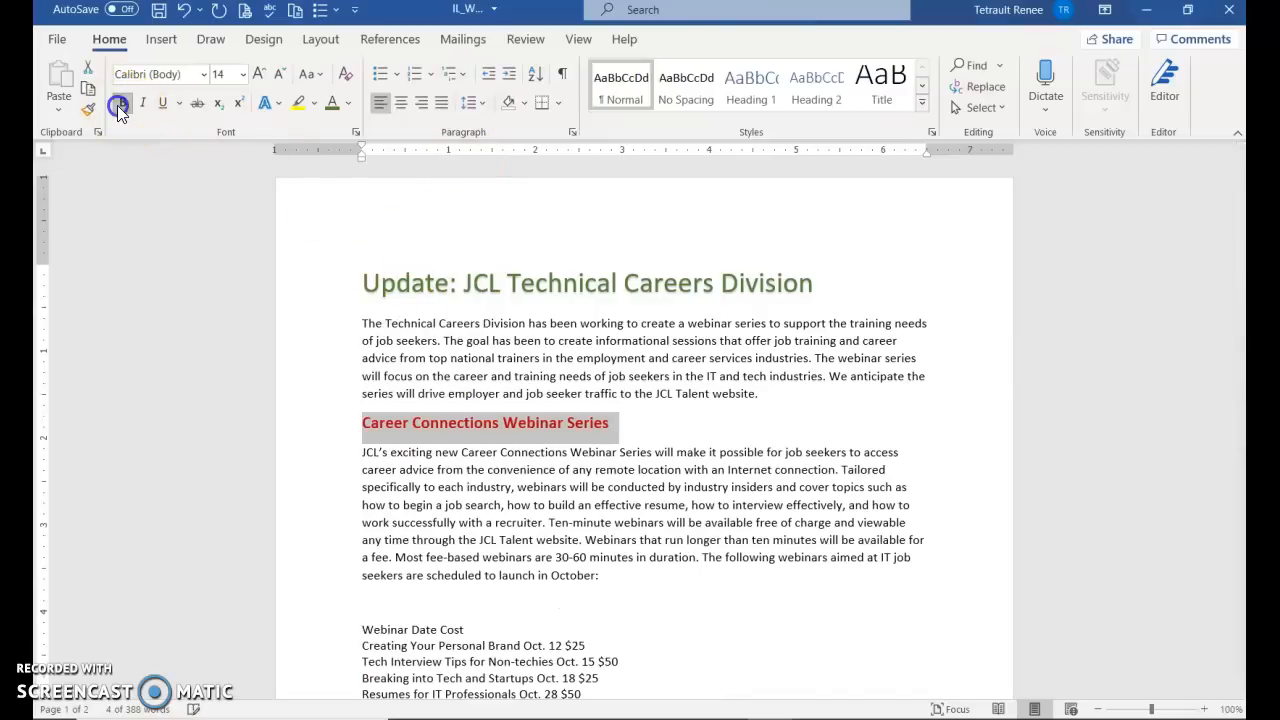
left_click(146, 102)
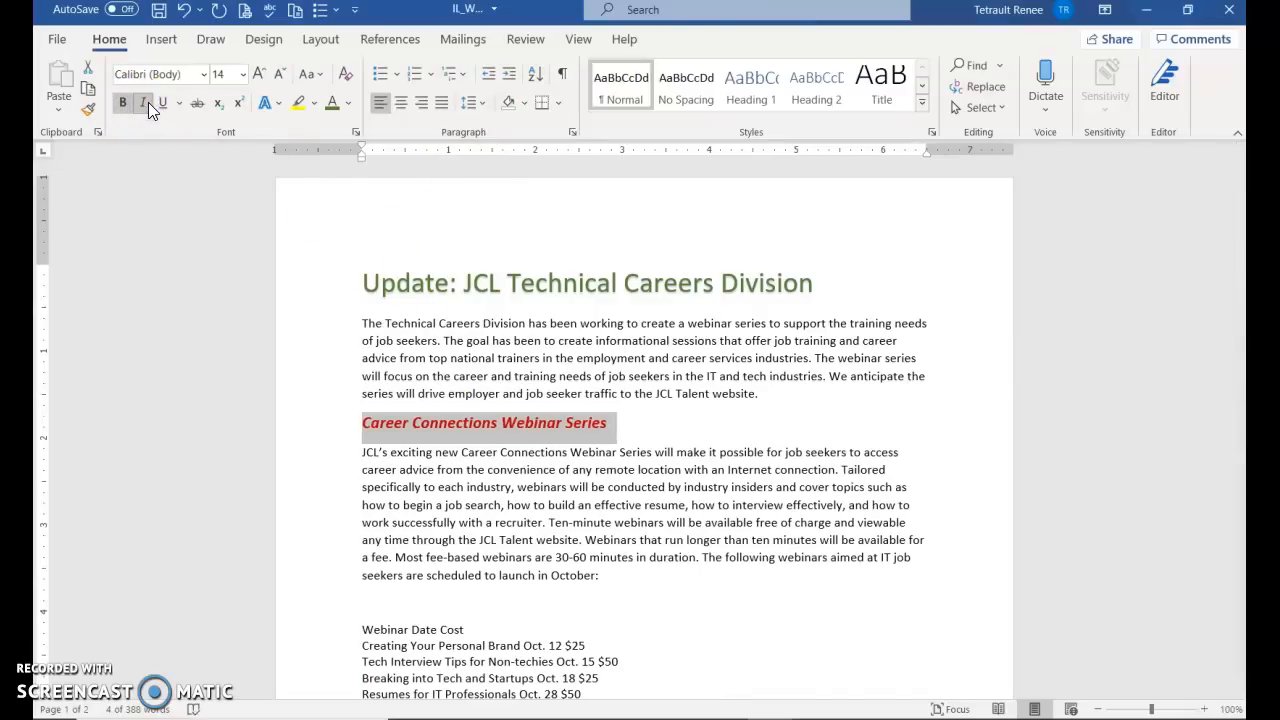
left_click(349, 103)
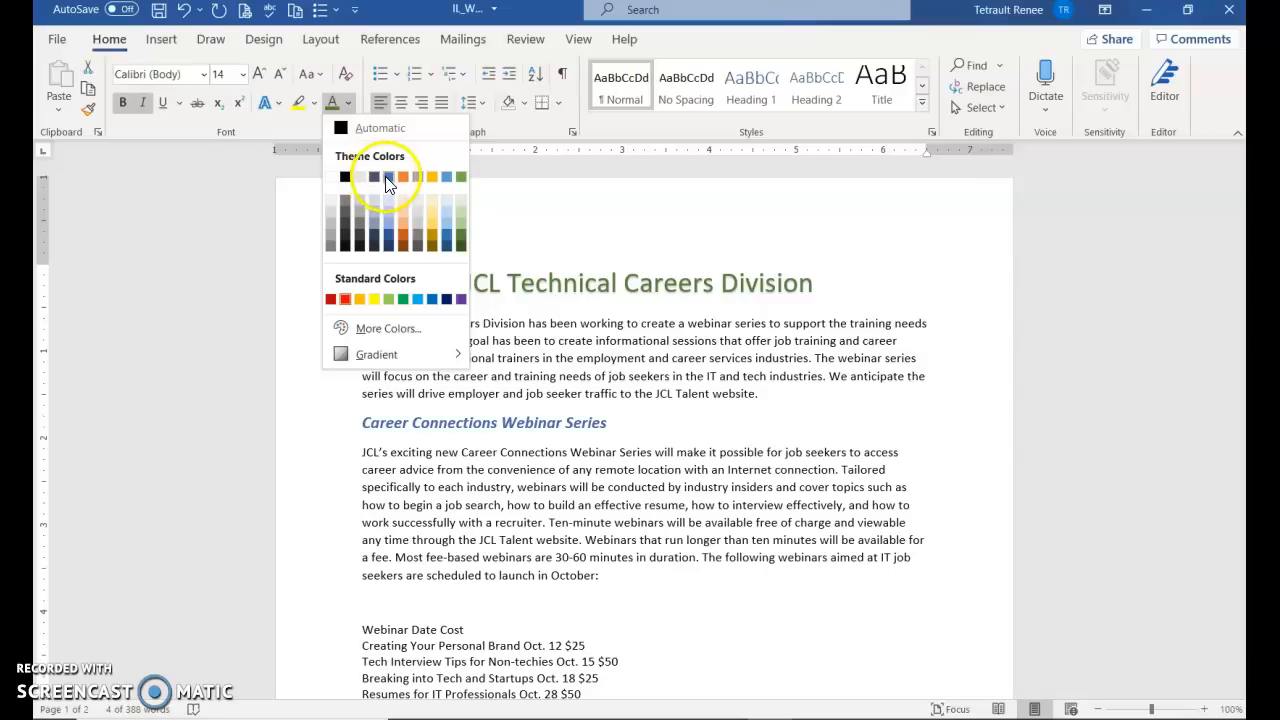
left_click(390, 241)
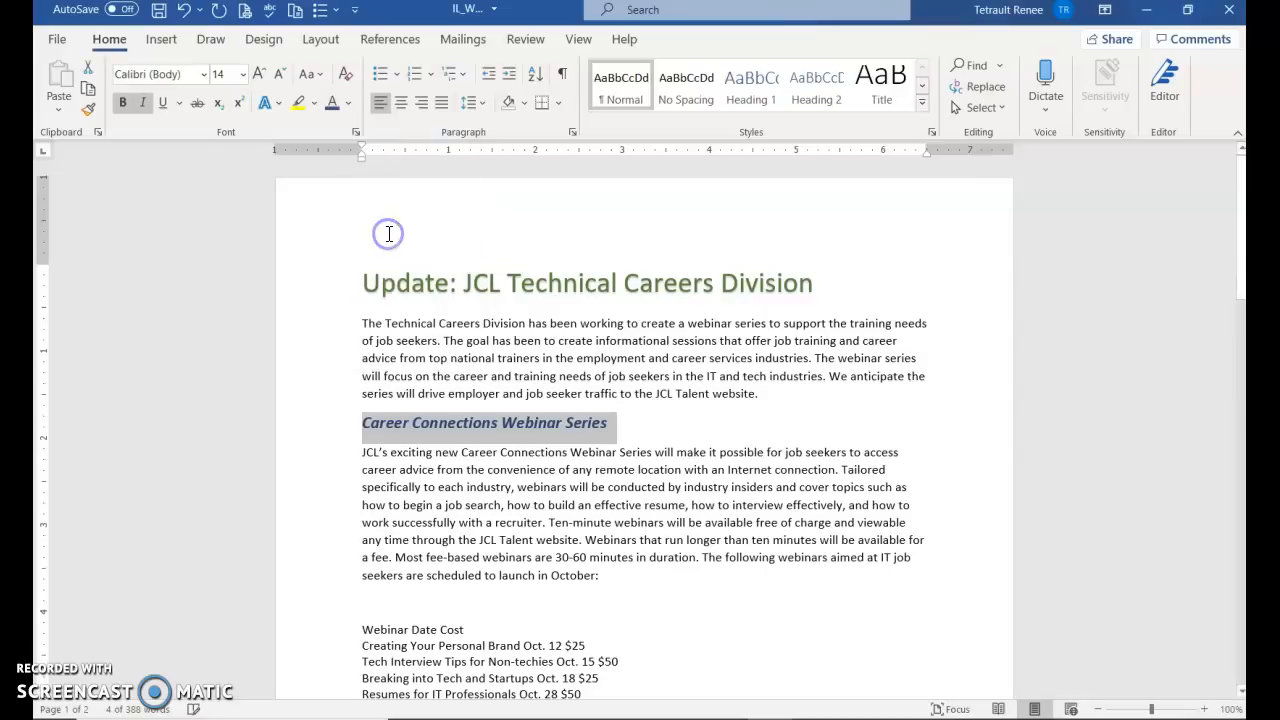
scroll(450, 450, "down", 3)
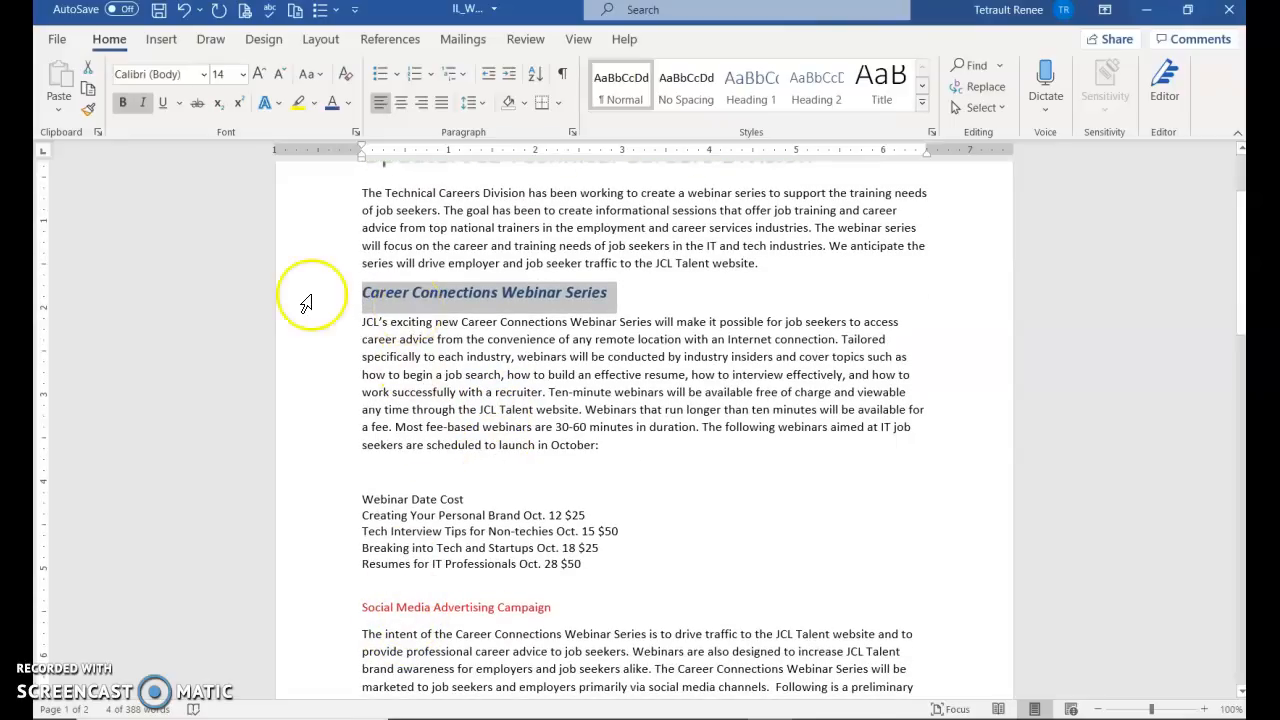
Copy the heading formatting onto Social Media Advertising Campaign with Format Painter
left_click(86, 112)
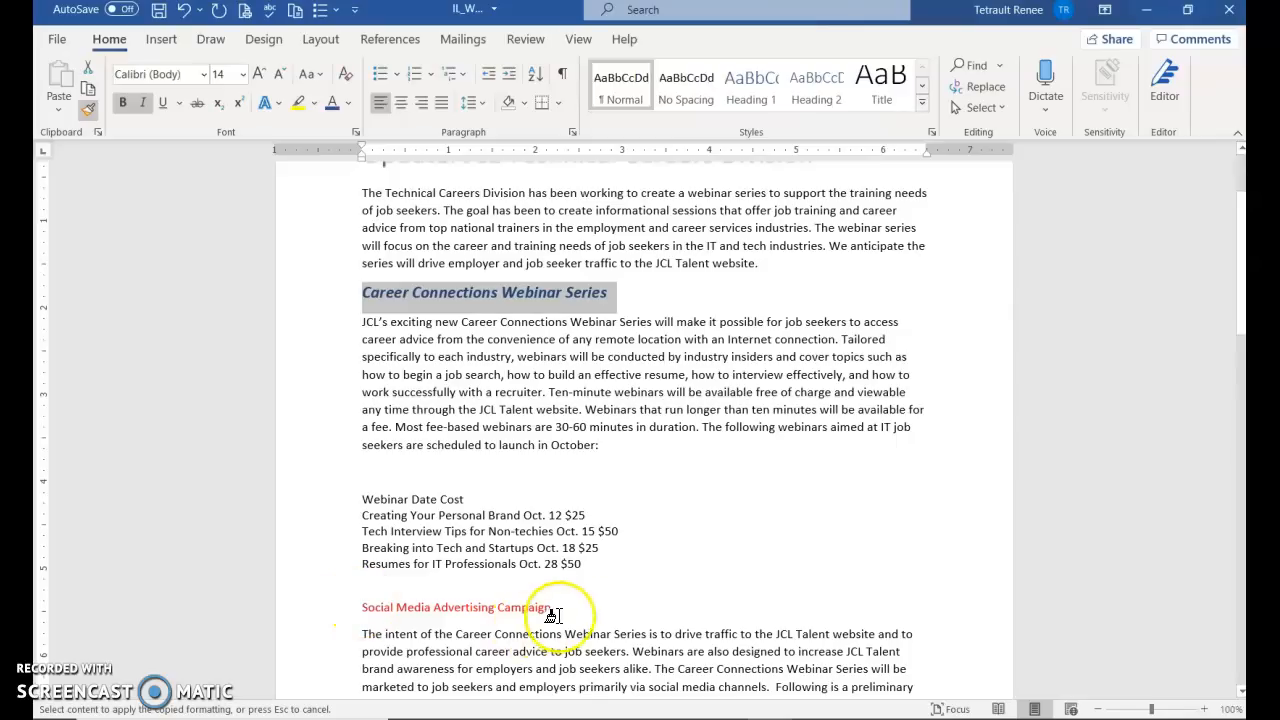
left_click(320, 607)
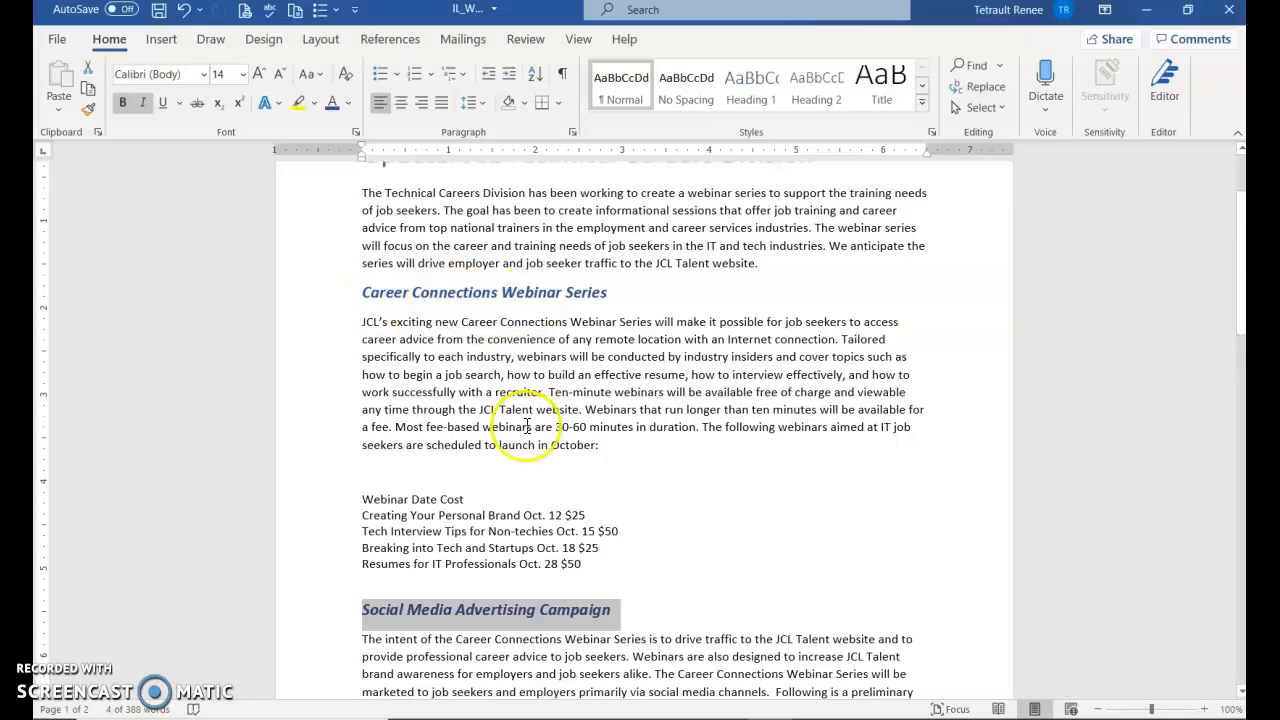
scroll(555, 583, "down", 10)
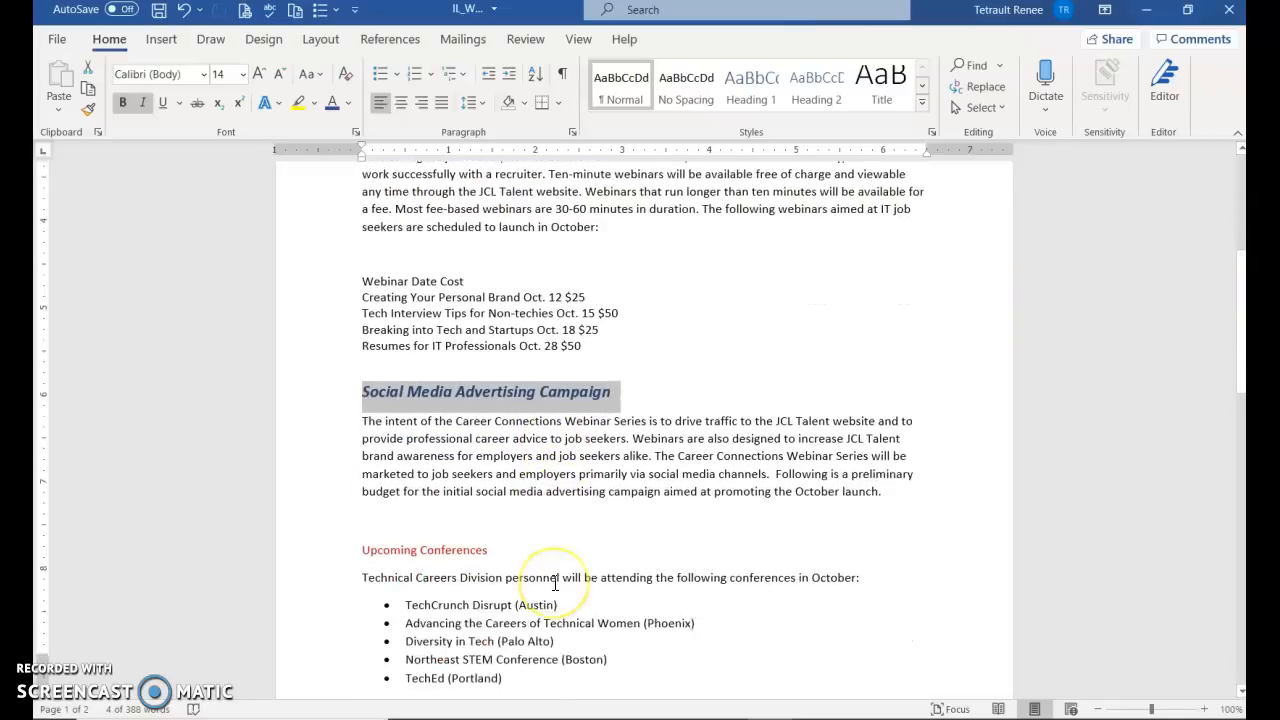
scroll(553, 583, "up", 6)
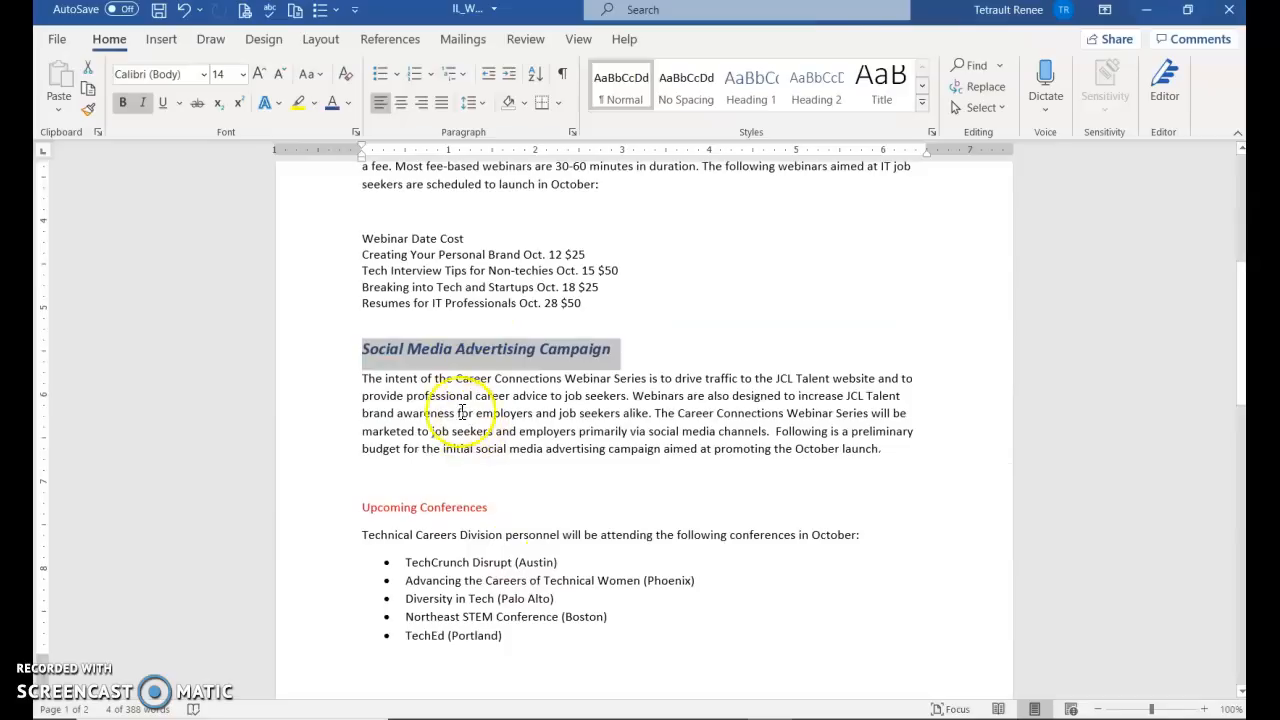
left_click(300, 358)
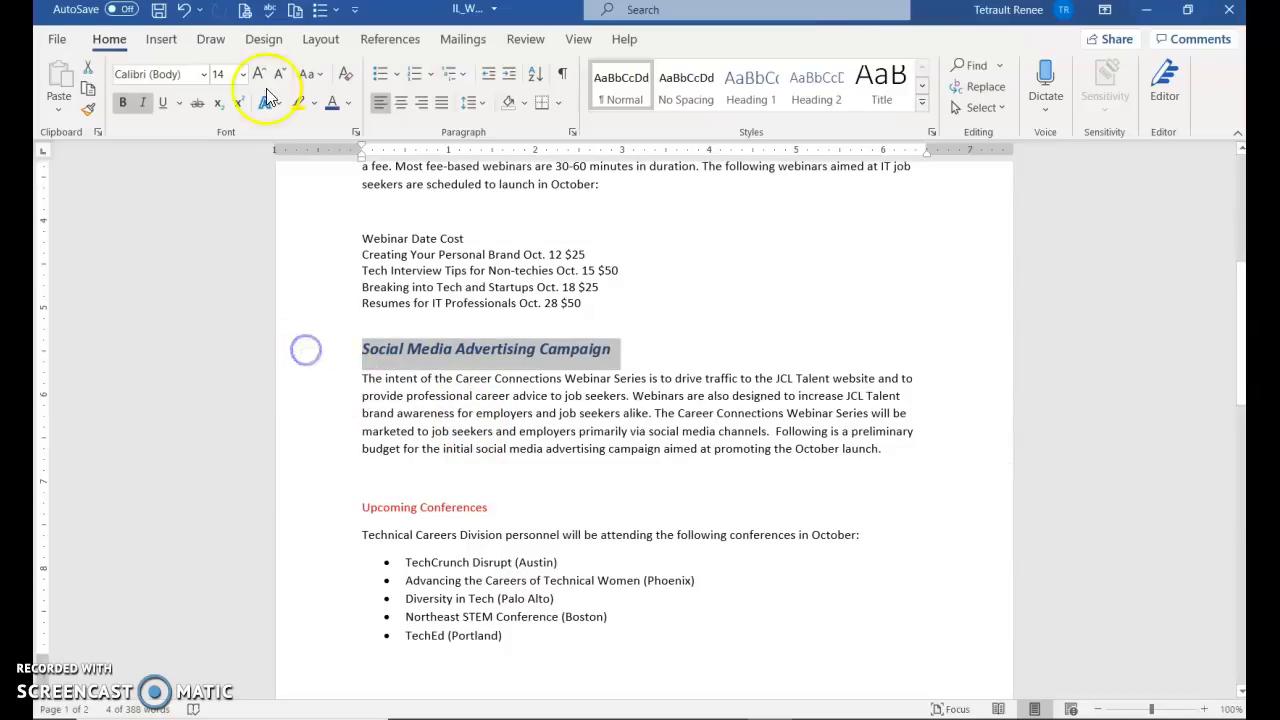
Paint the same formatting onto Upcoming Conferences and Technical Careers Division Personnel
left_click(90, 110)
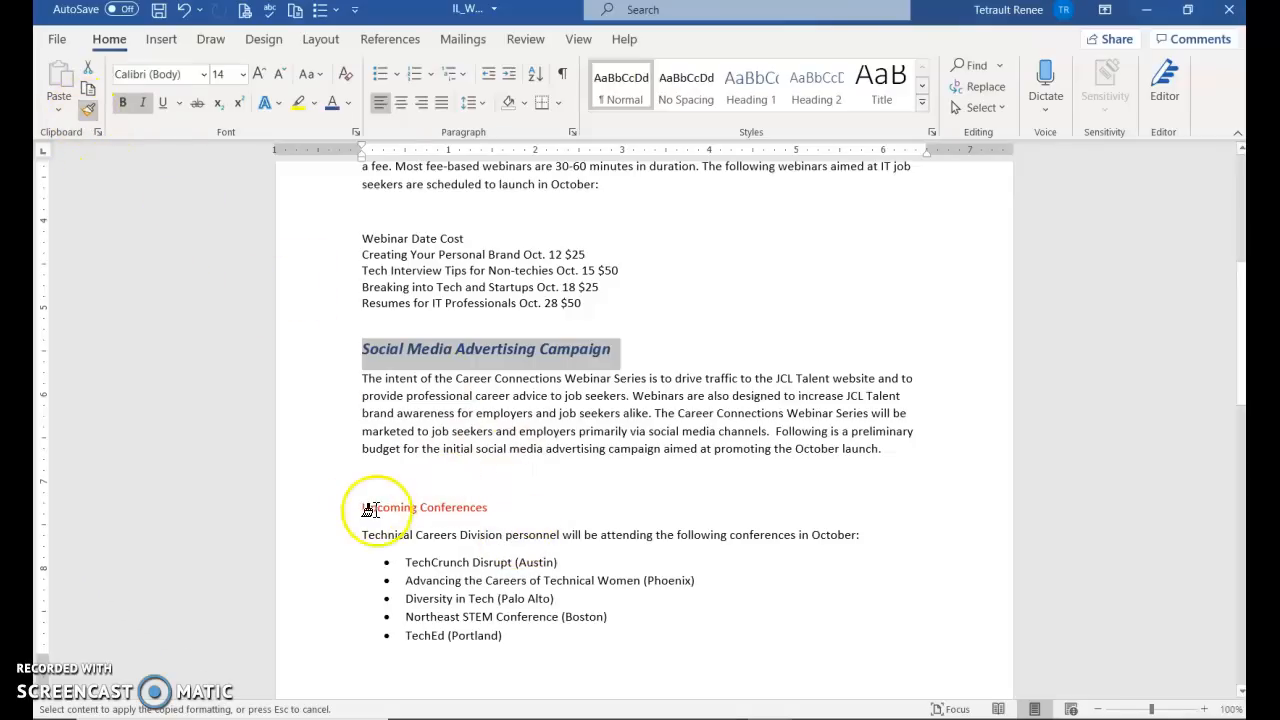
mouse_move(362, 508)
left_mouse_down()
mouse_move(381, 509)
mouse_move(337, 507)
left_mouse_up()
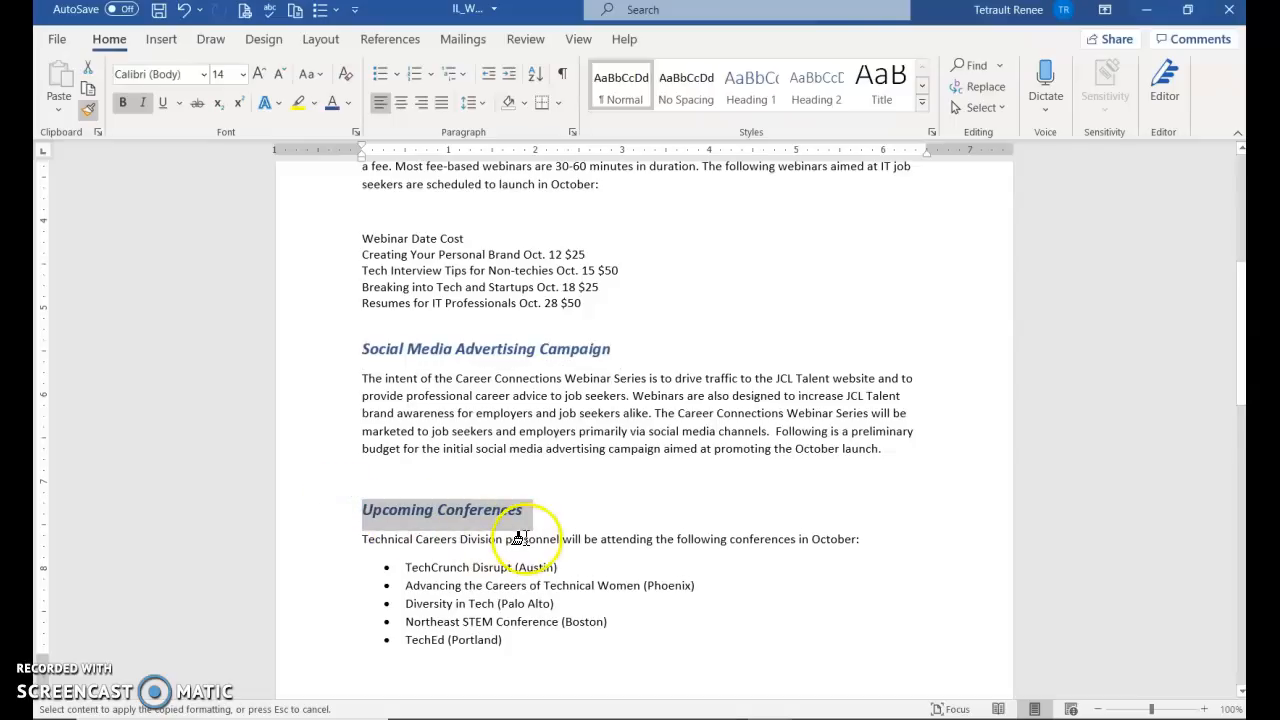
scroll(519, 539, "down", 8)
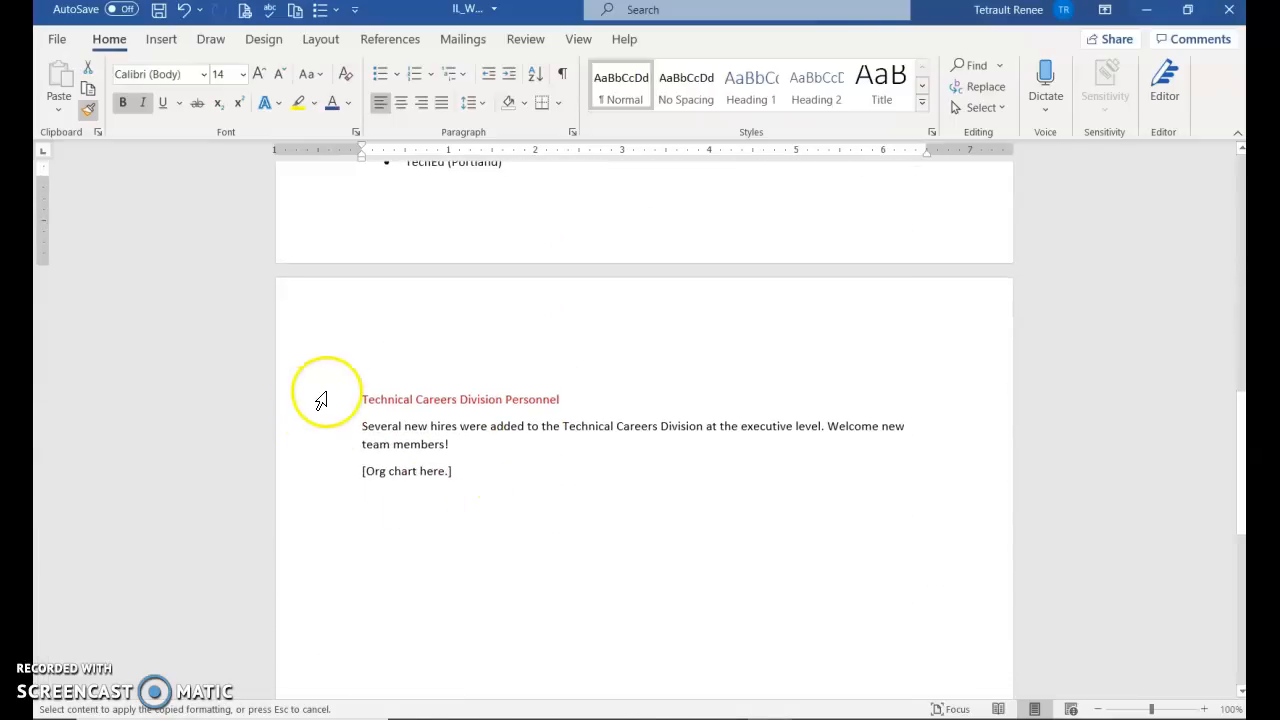
left_click(321, 400)
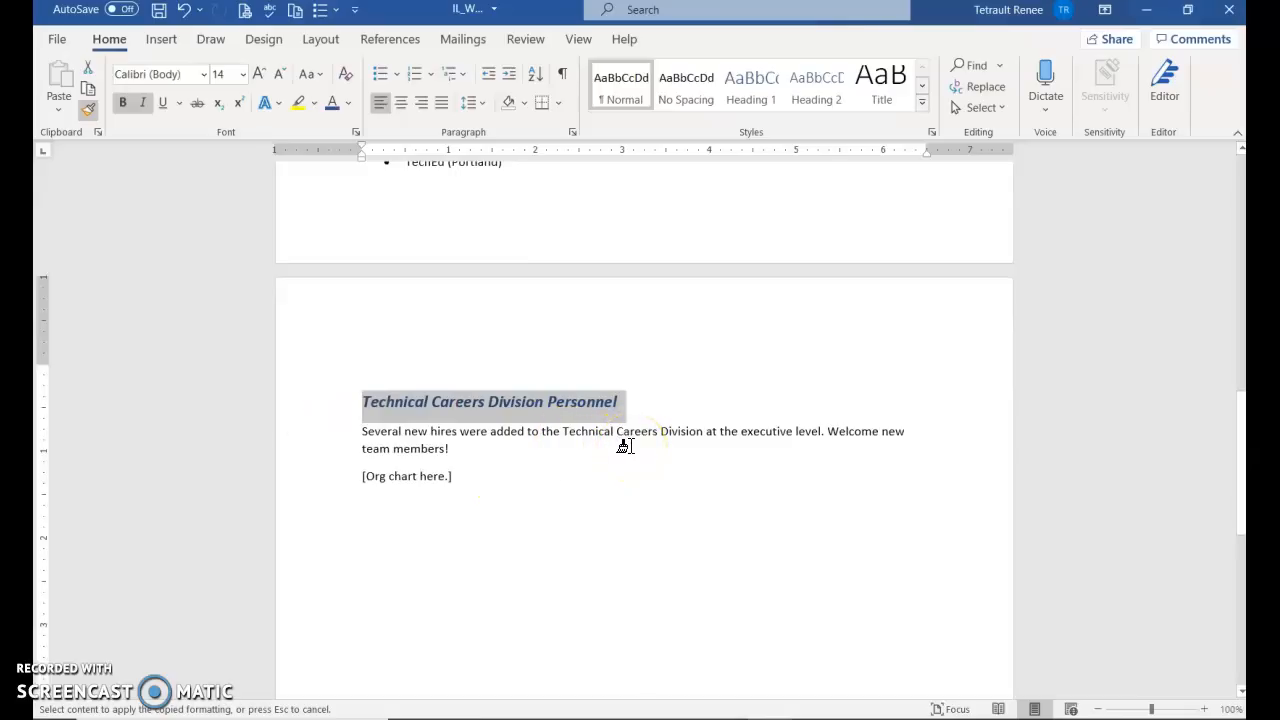
left_click(87, 109)
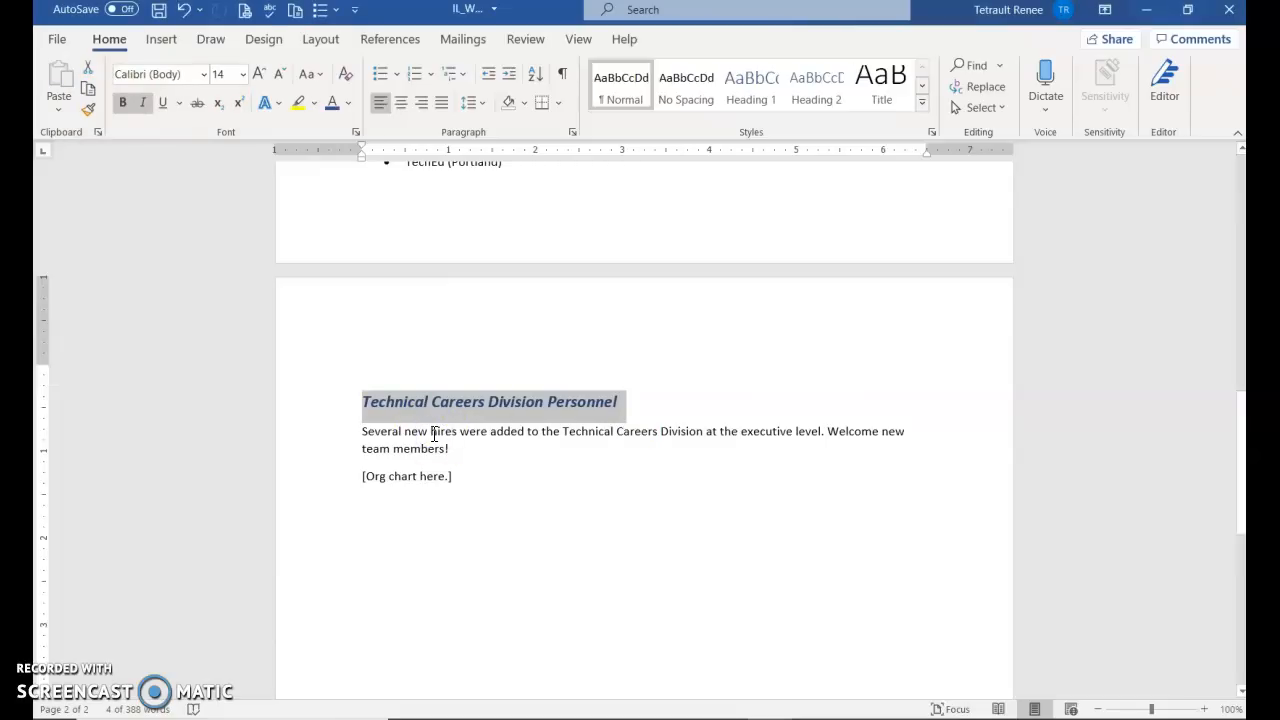
Complete the Prepared by line with the inserted date in the October 7, 2020 format
key("ctrl+End")
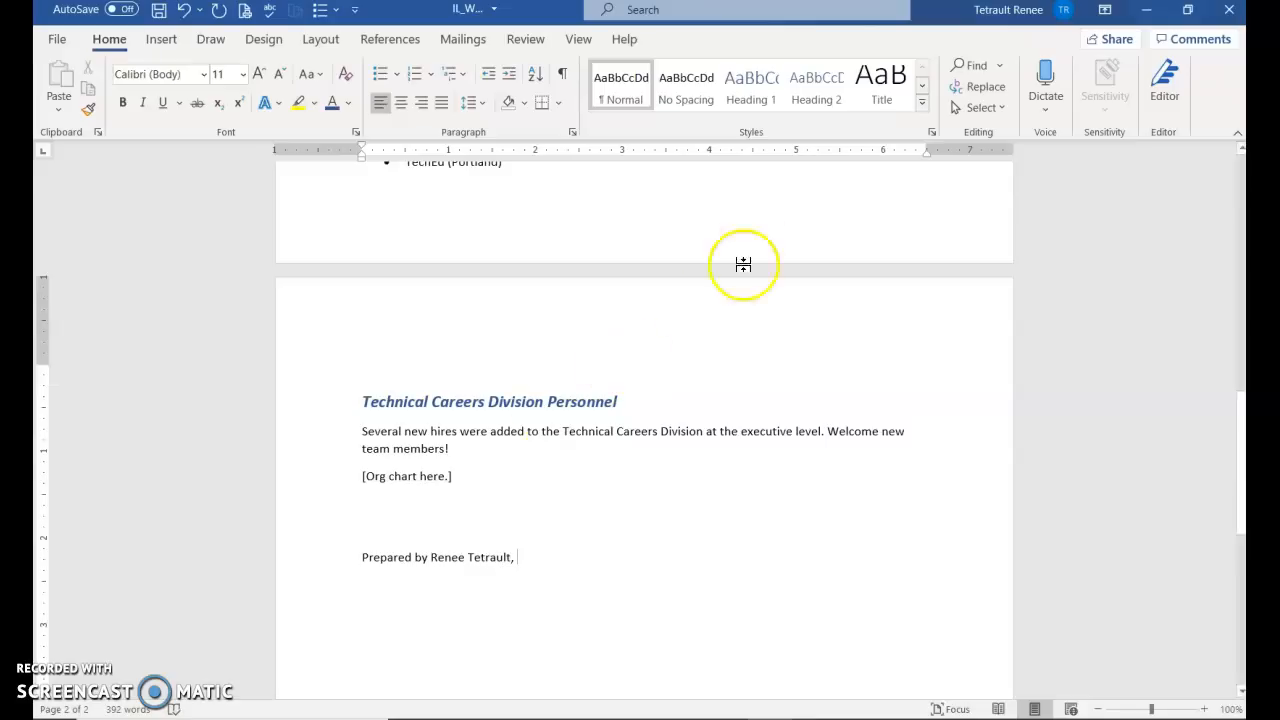
left_click(162, 40)
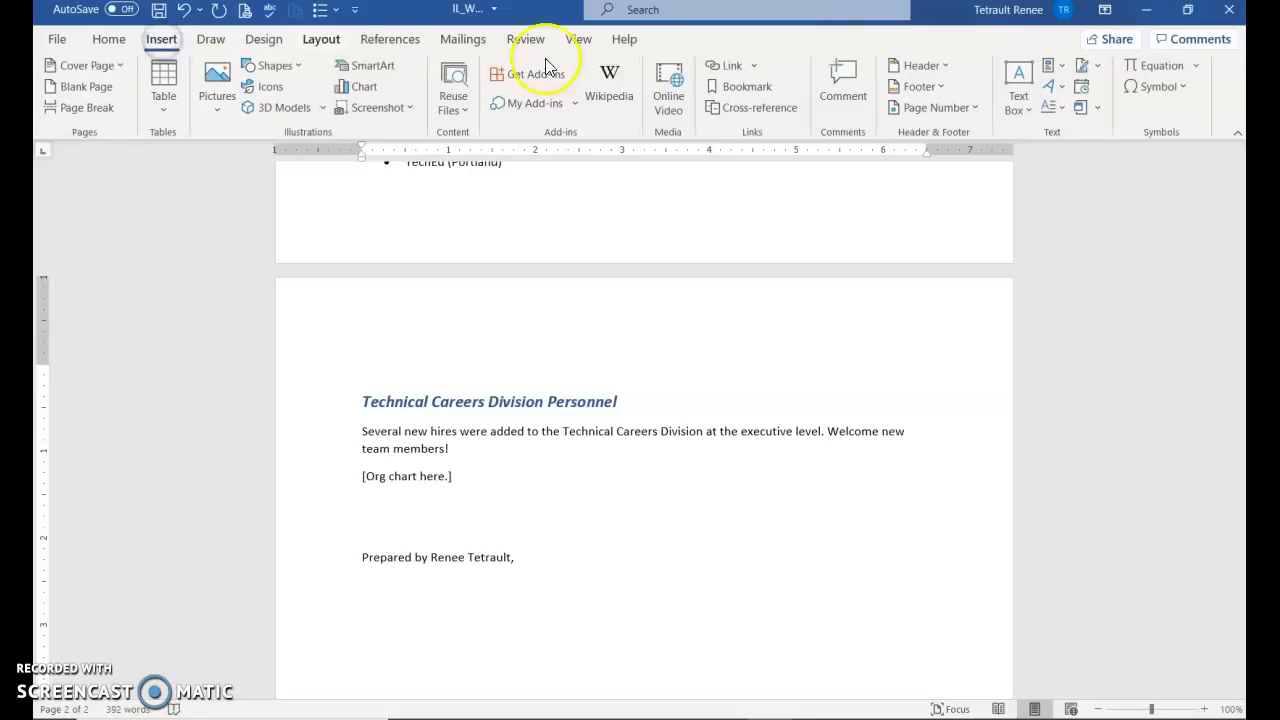
left_click(1088, 88)
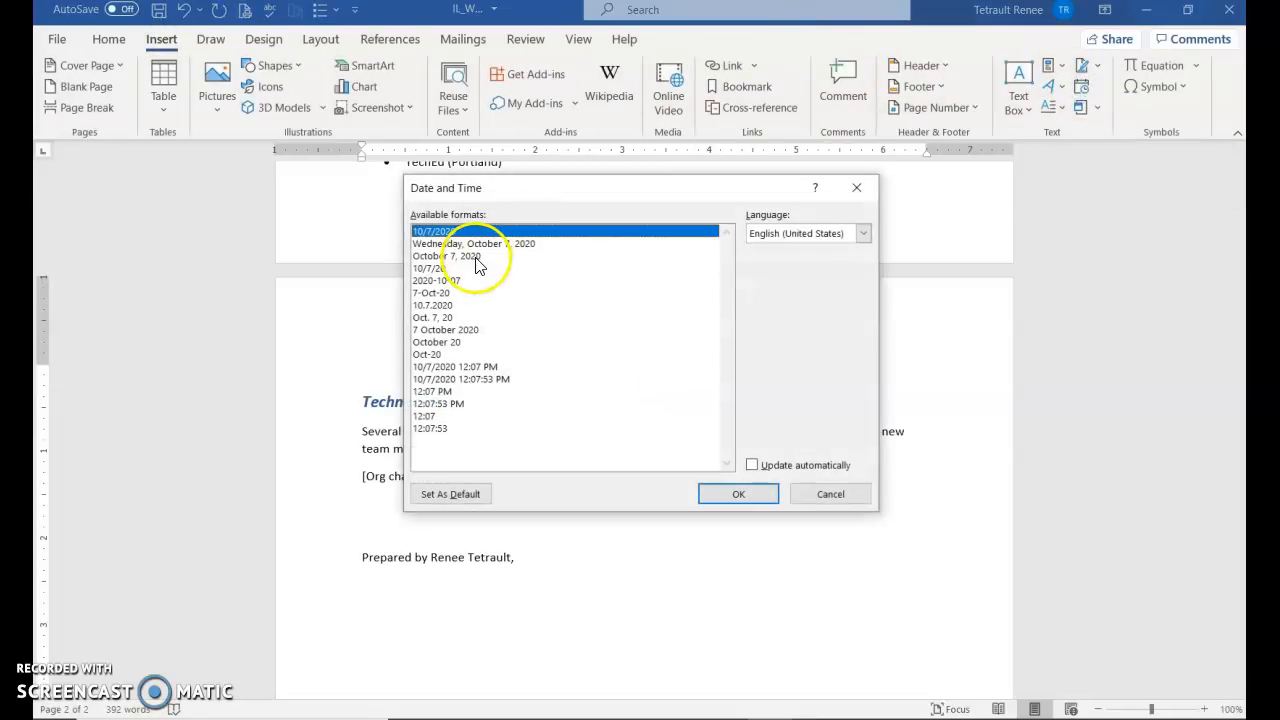
left_click(476, 256)
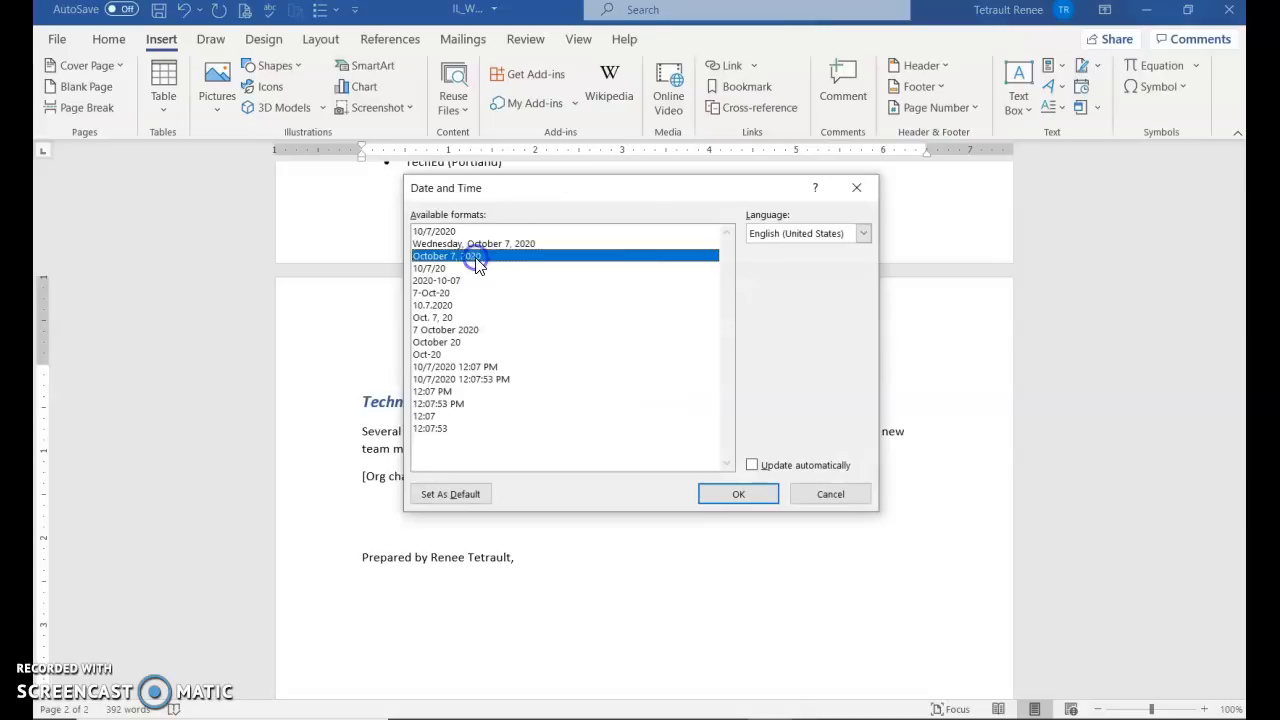
left_click(735, 500)
key("Return")
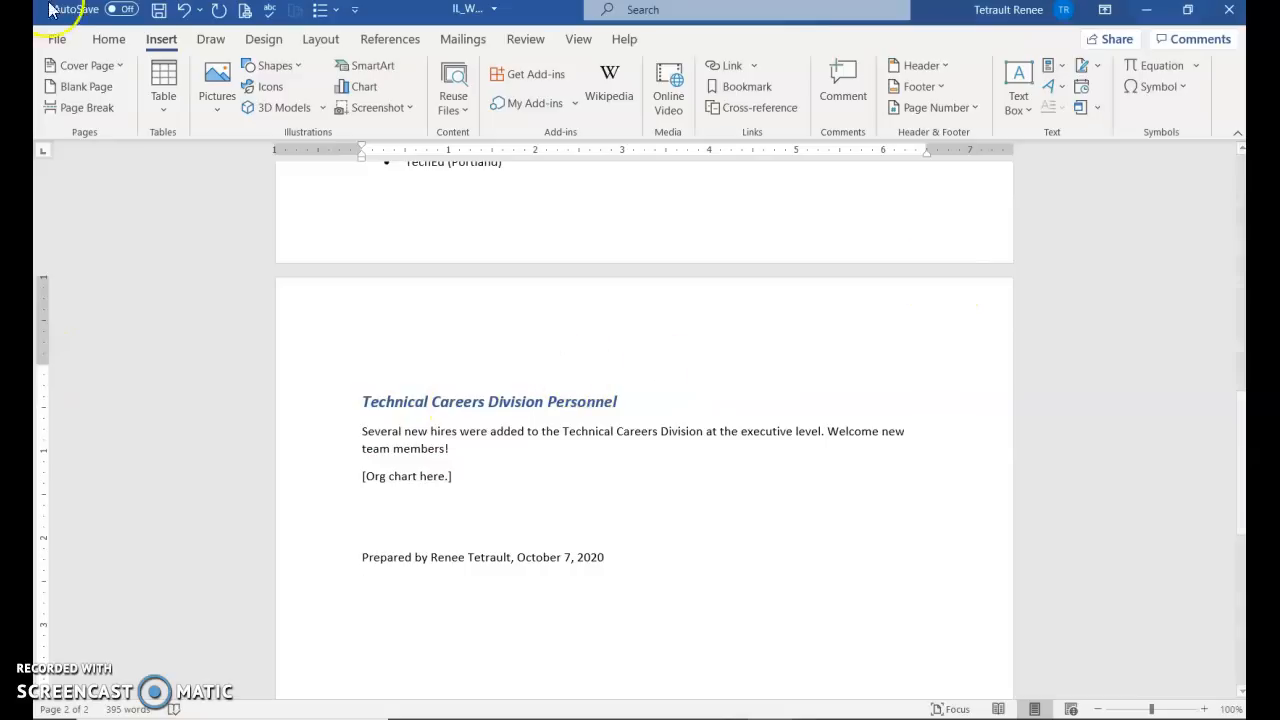
Insert the © copyright symbol from Special Characters to begin the © JCL Talent line
left_click(1160, 88)
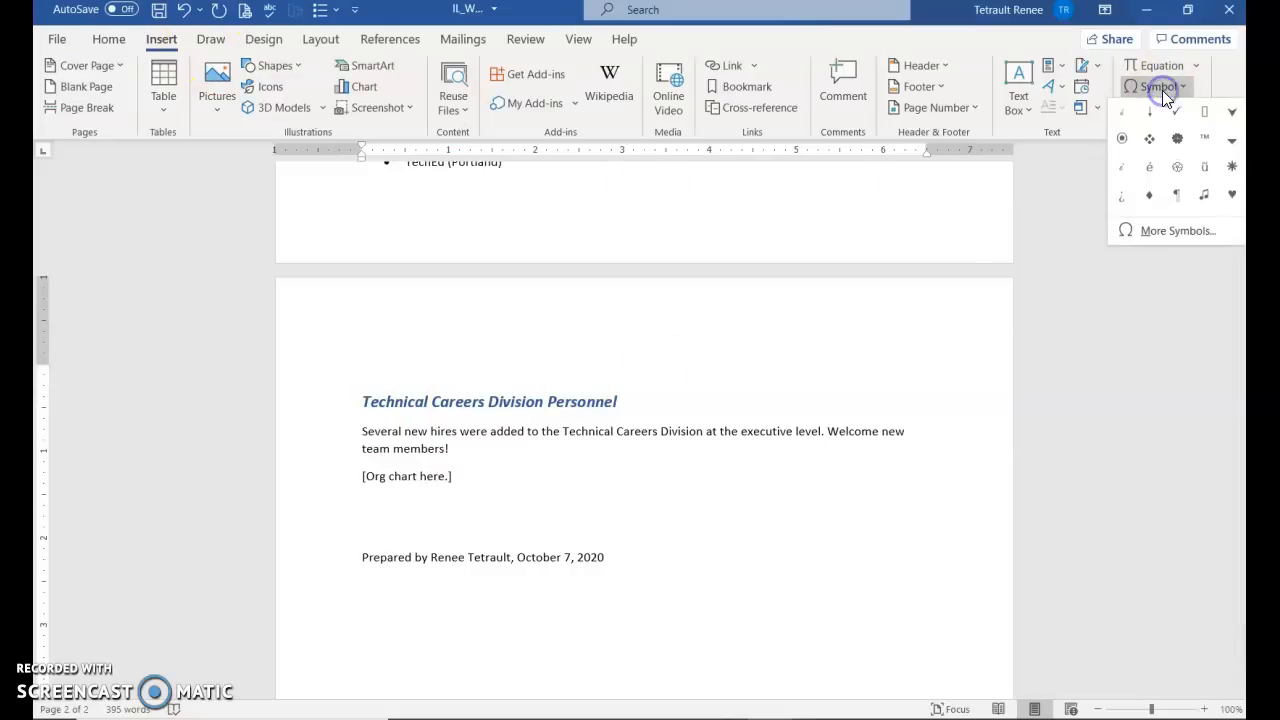
left_click(1161, 232)
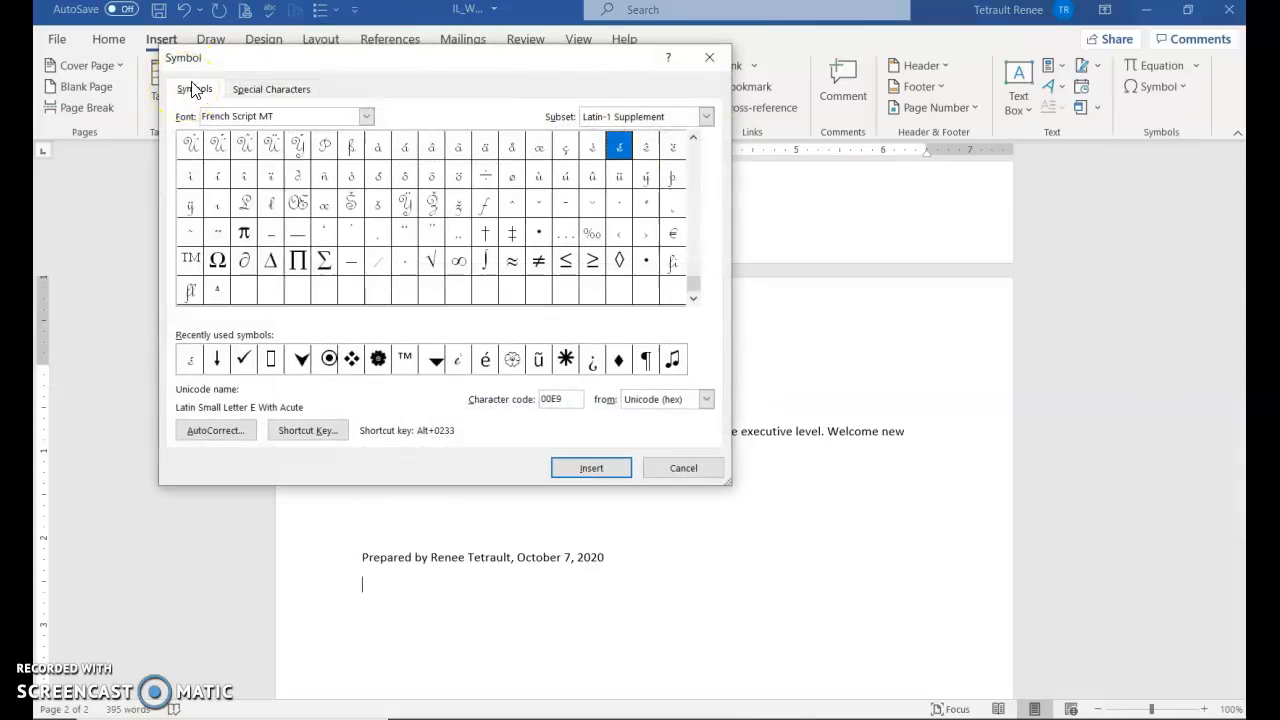
left_click(275, 92)
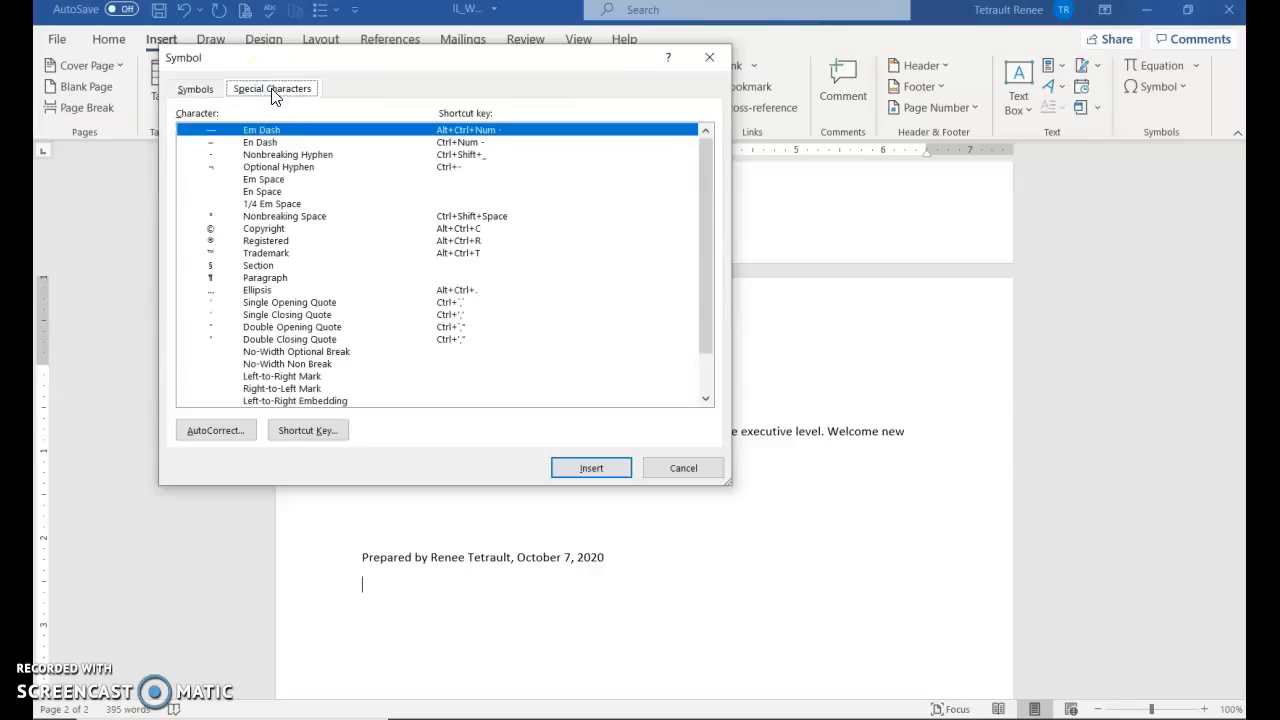
left_click(258, 230)
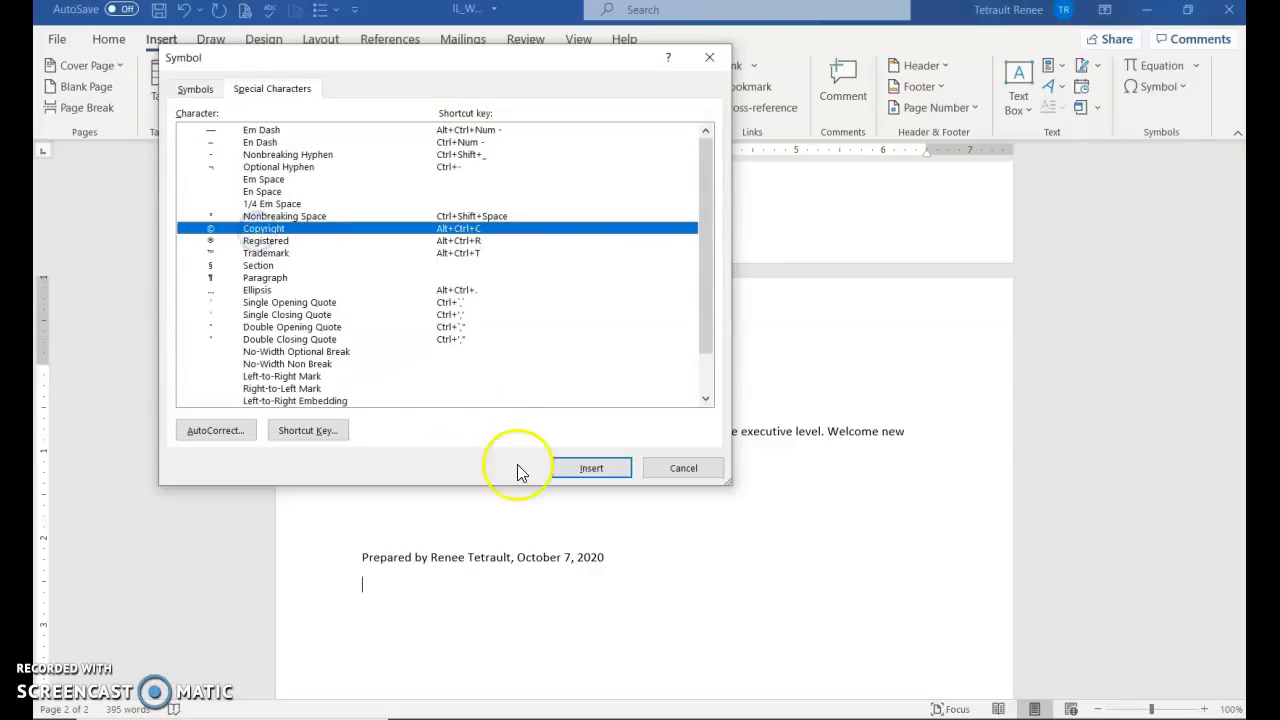
left_click(575, 468)
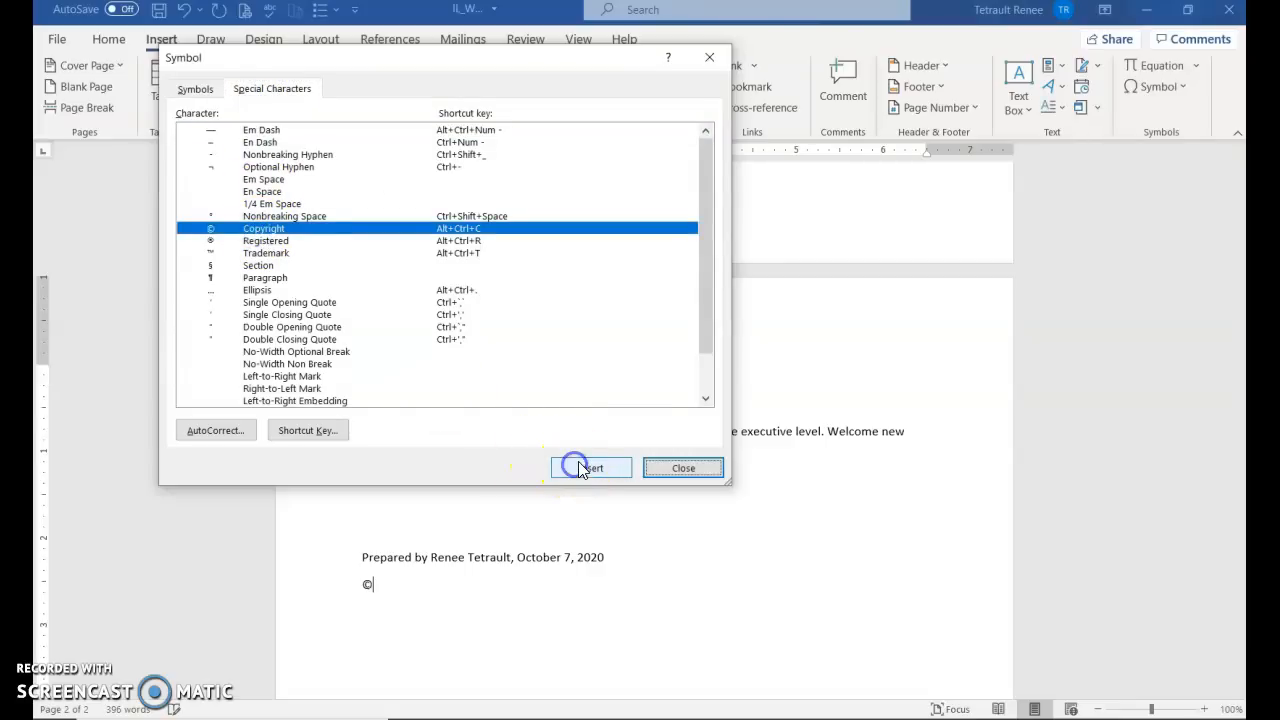
left_click(714, 468)
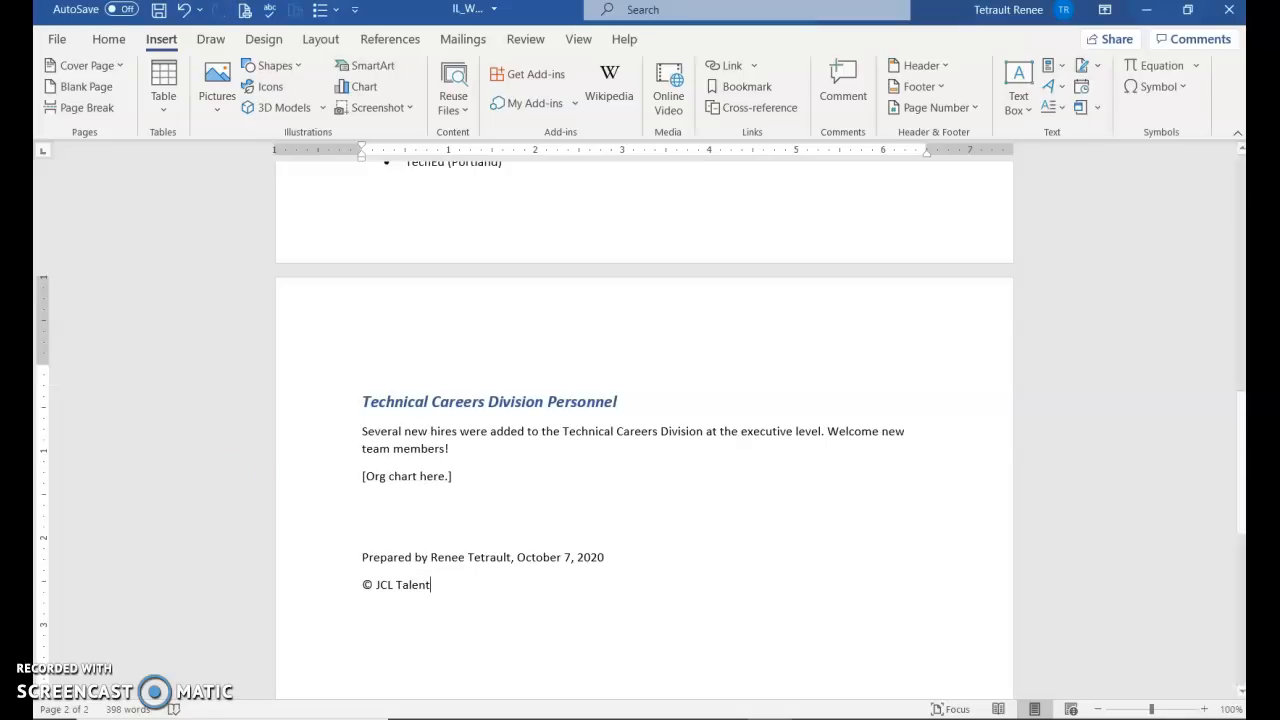
left_click(108, 40)
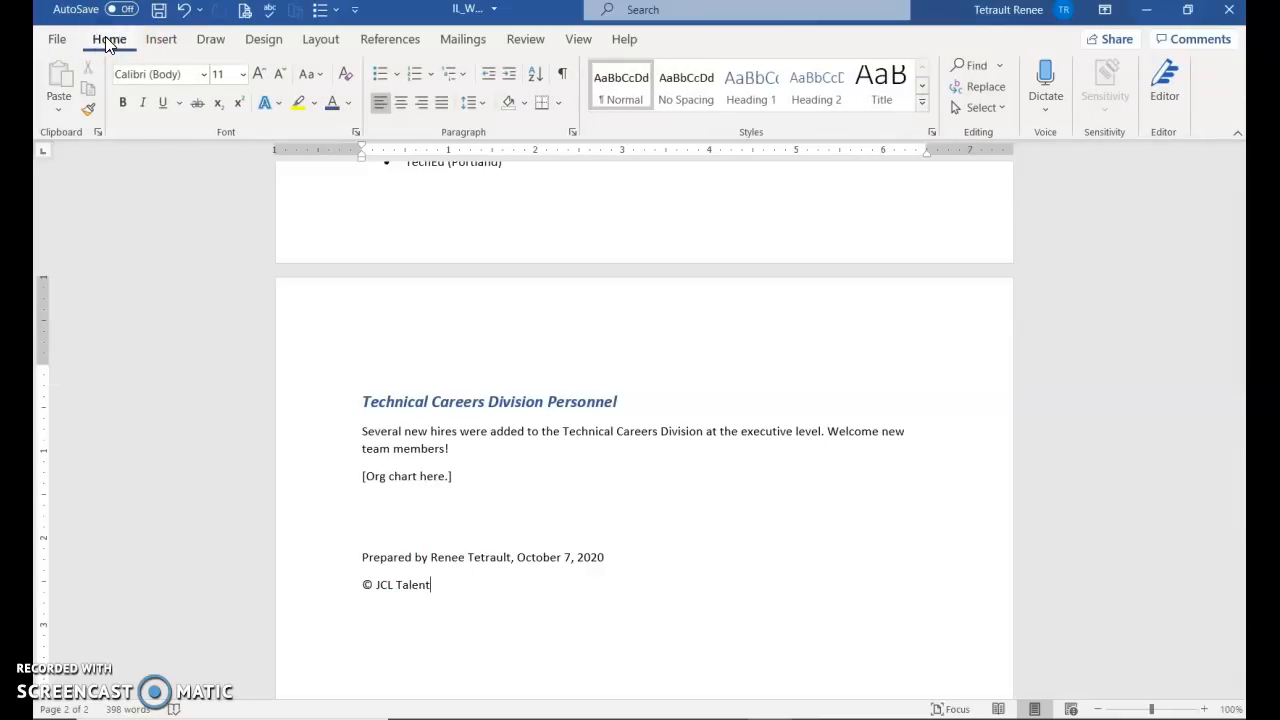
Return to the document top, zoom to 120%, and keep the ruler displayed
key("ctrl+Home")
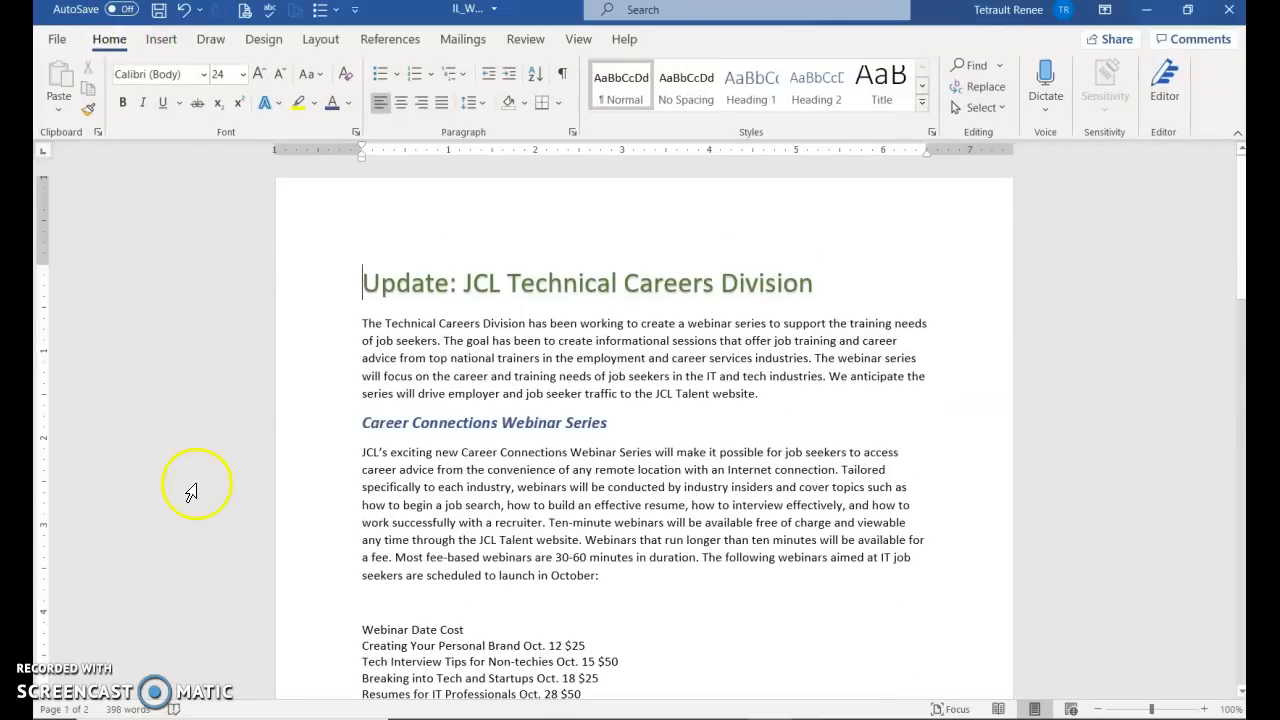
left_click(1205, 710)
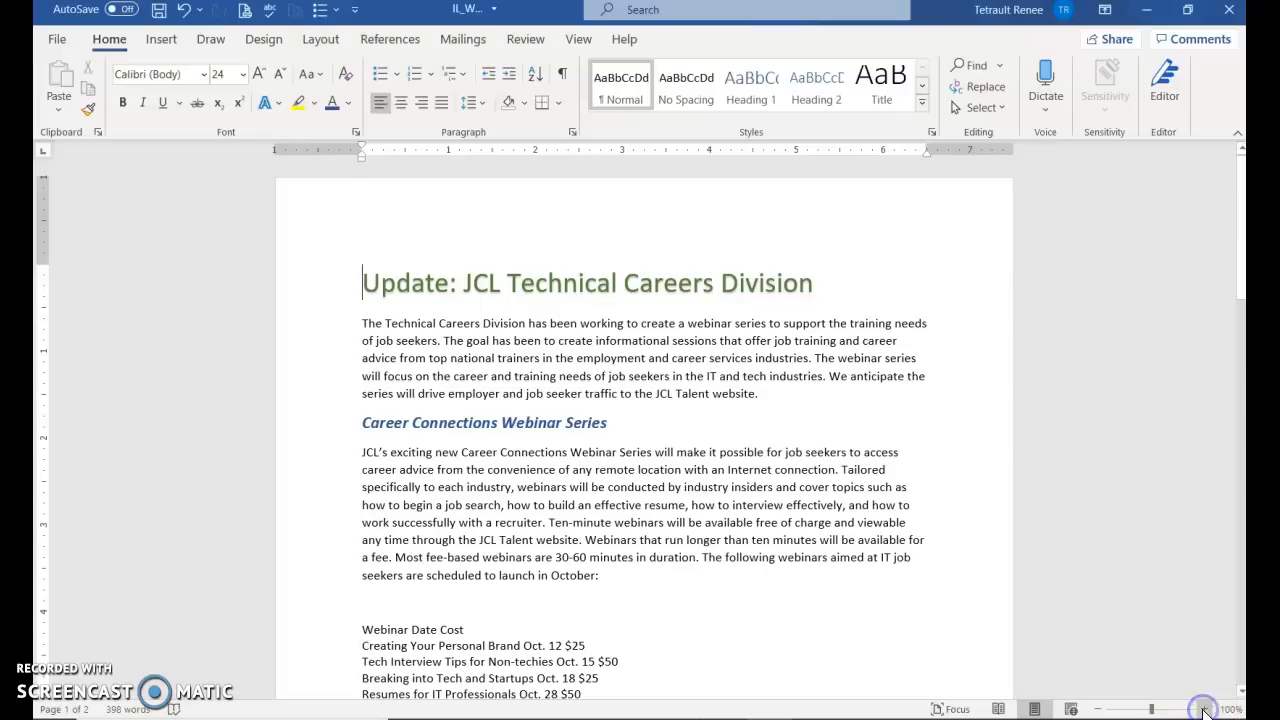
left_click(1205, 710)
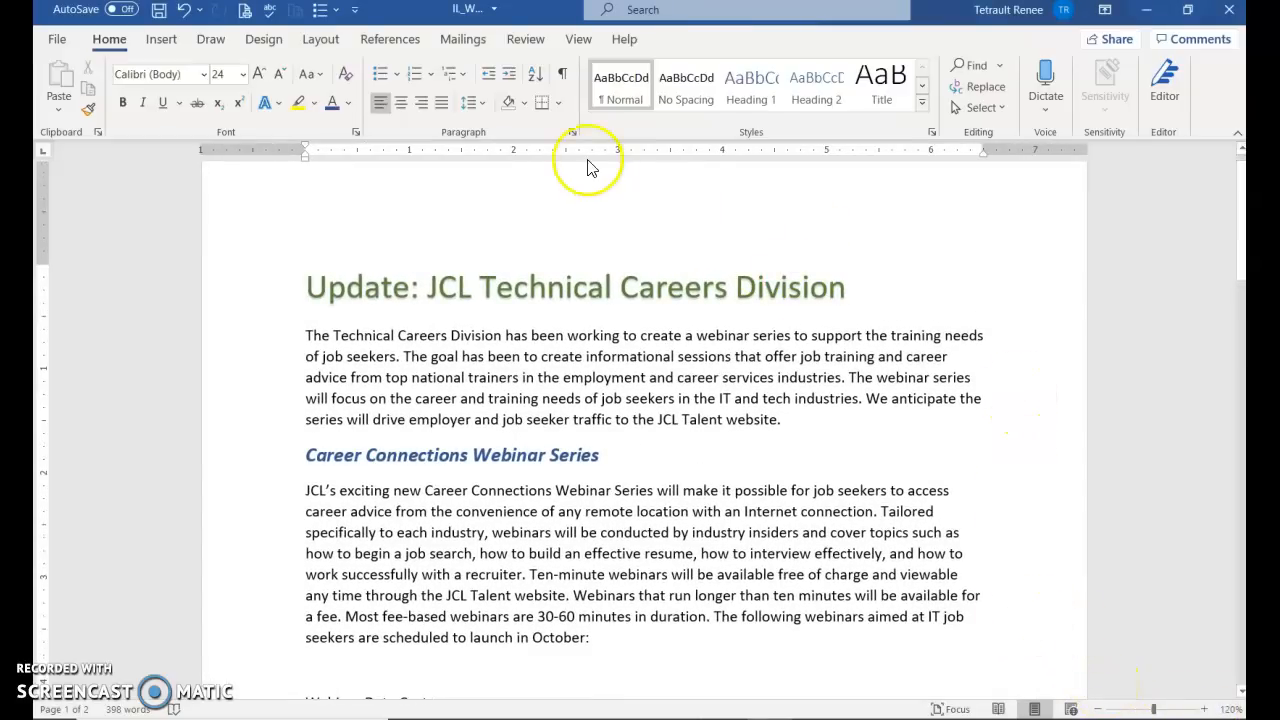
left_click(579, 40)
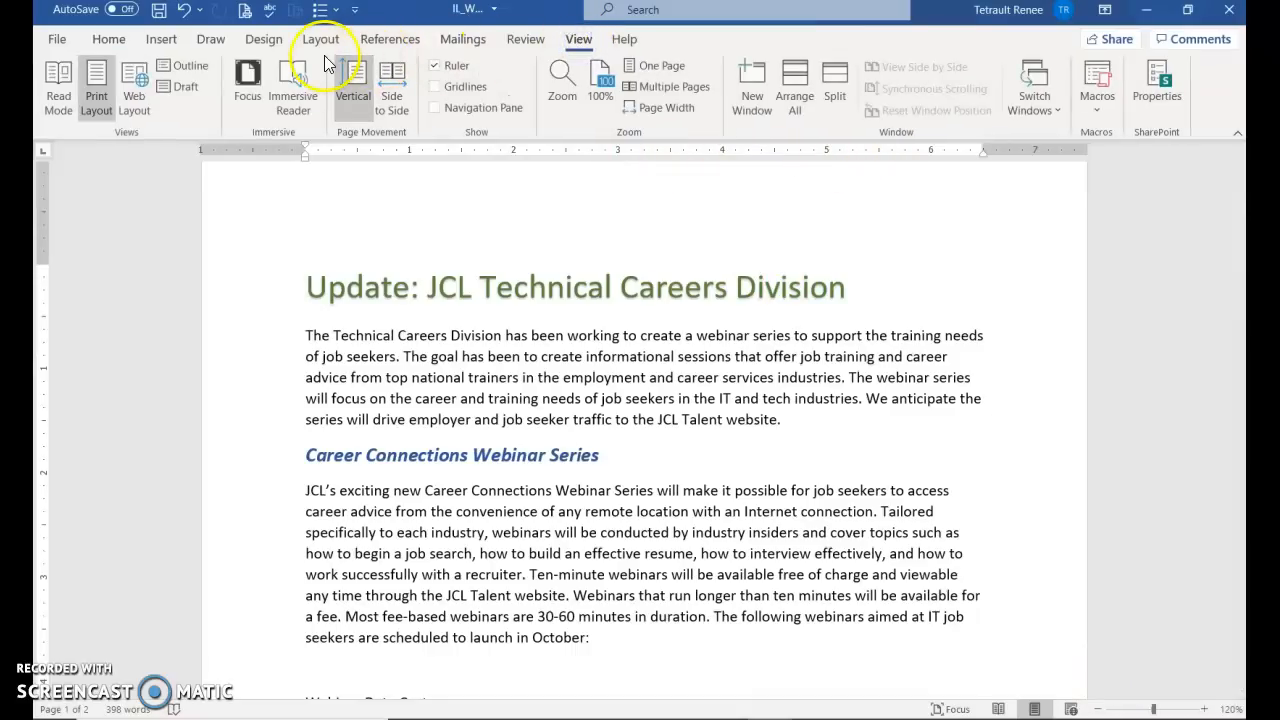
left_click(436, 66)
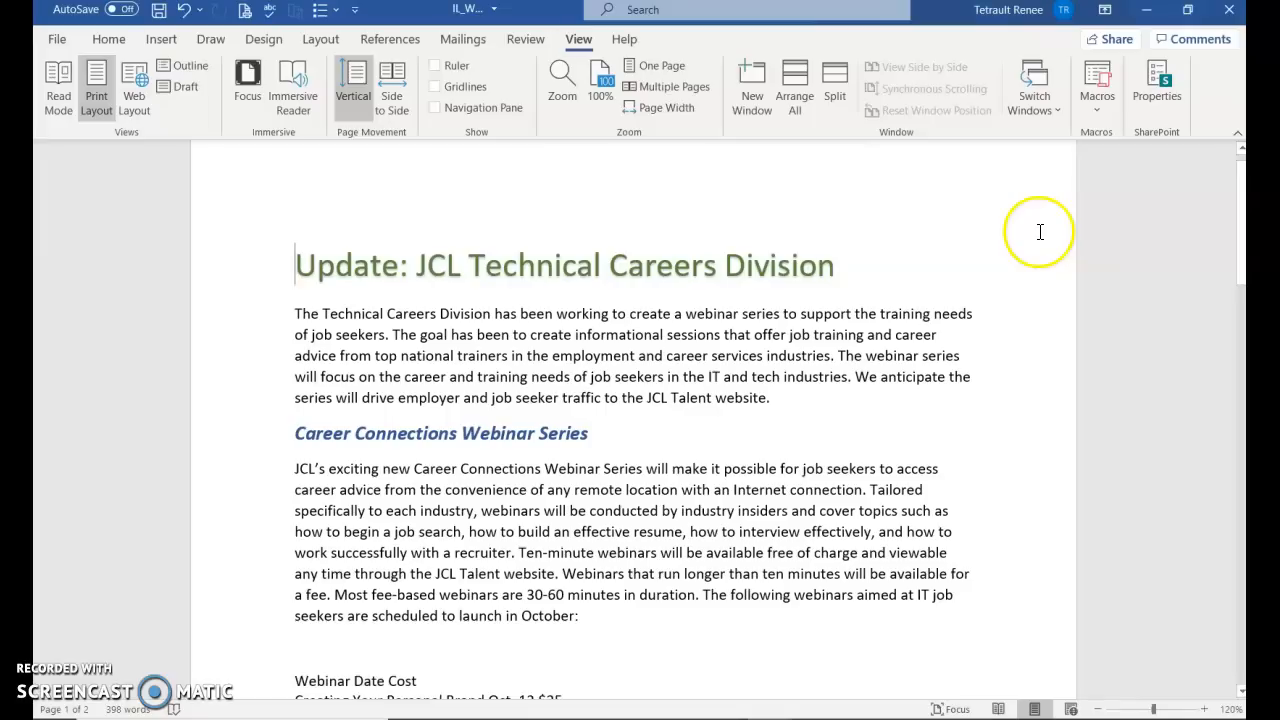
left_click(436, 65)
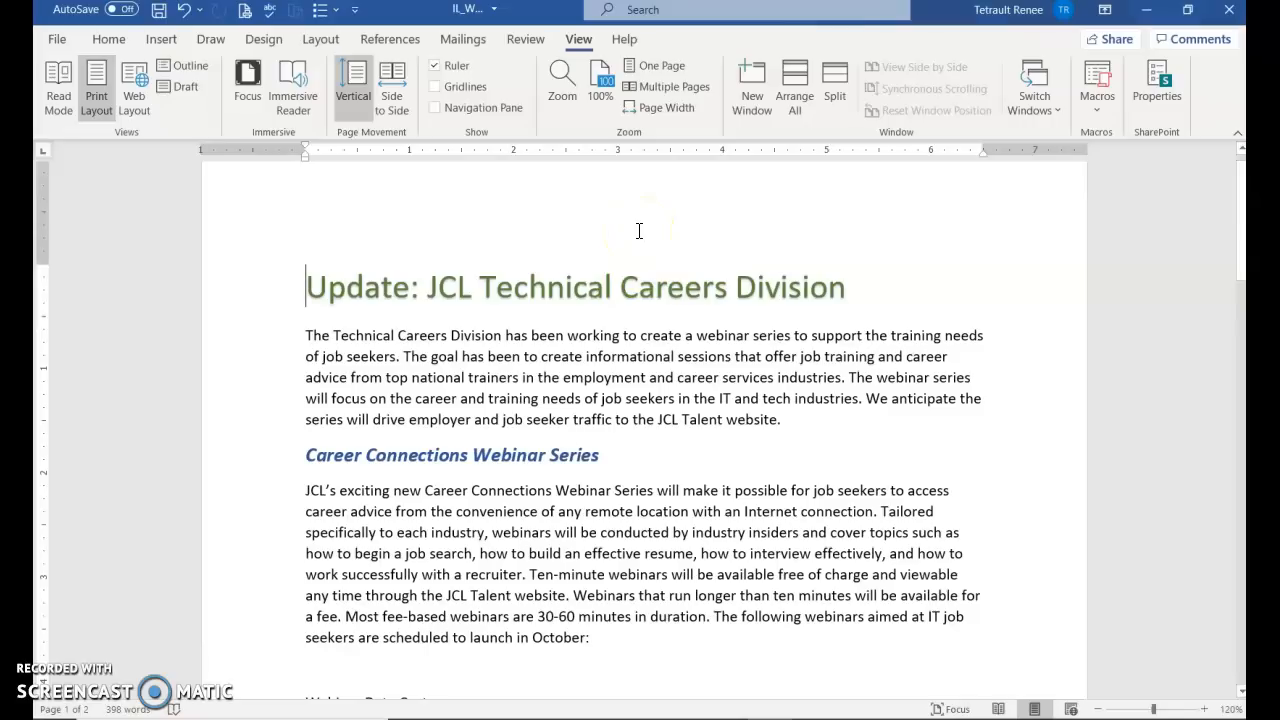
For the five schedule lines, add a left tab at 1 inch and a right tab near 5 inches
left_click(534, 255)
scroll(490, 295, "down", 2)
scroll(503, 331, "down", 5)
left_click_drag(265, 347, 277, 408)
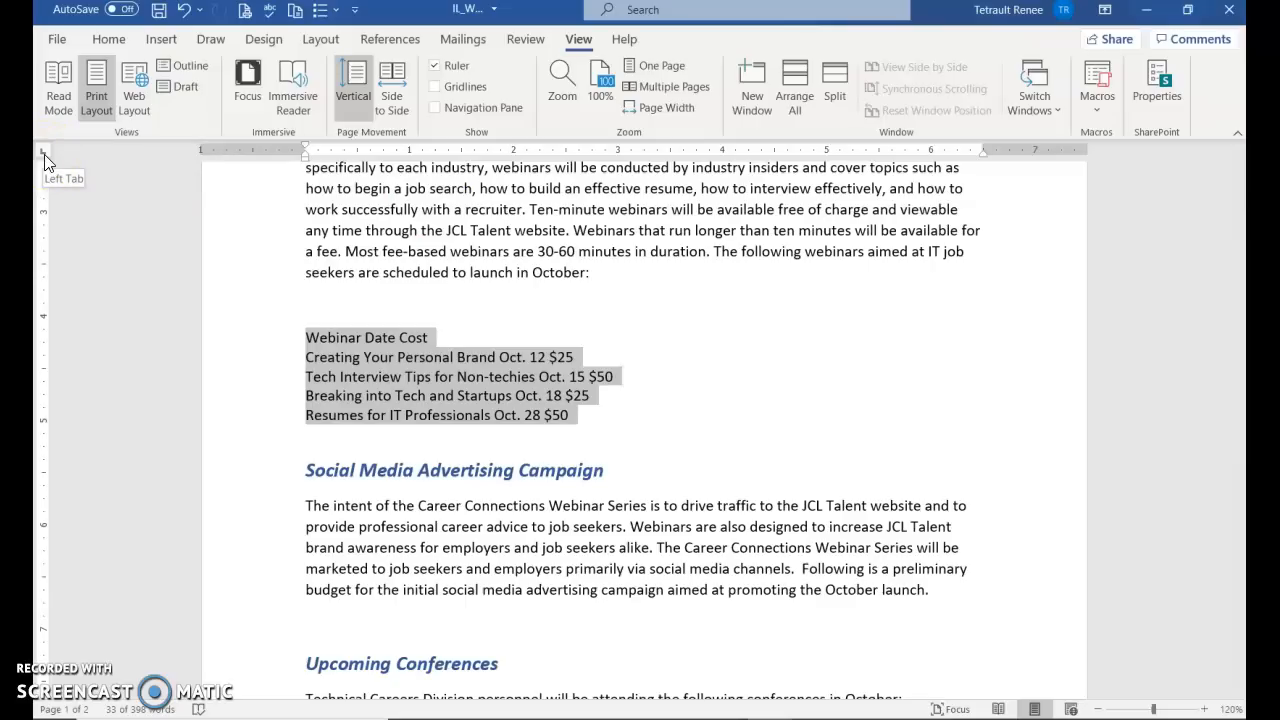
left_click(409, 152)
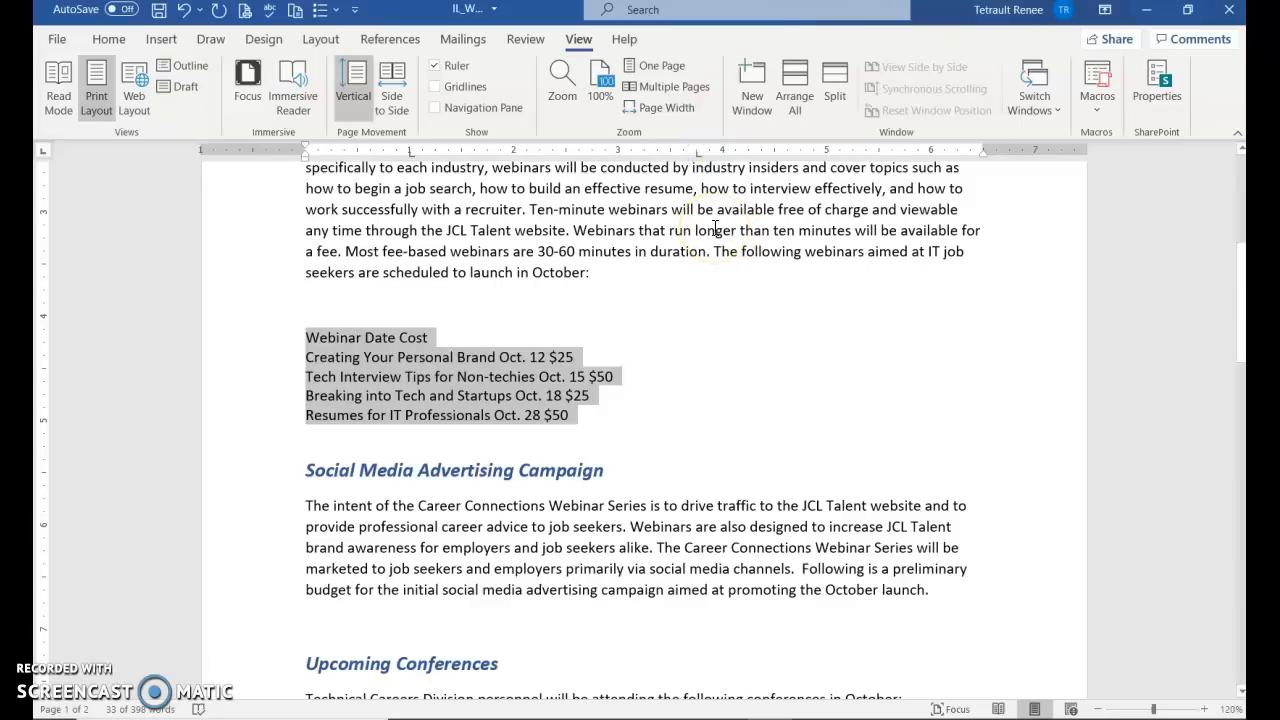
left_click(43, 155)
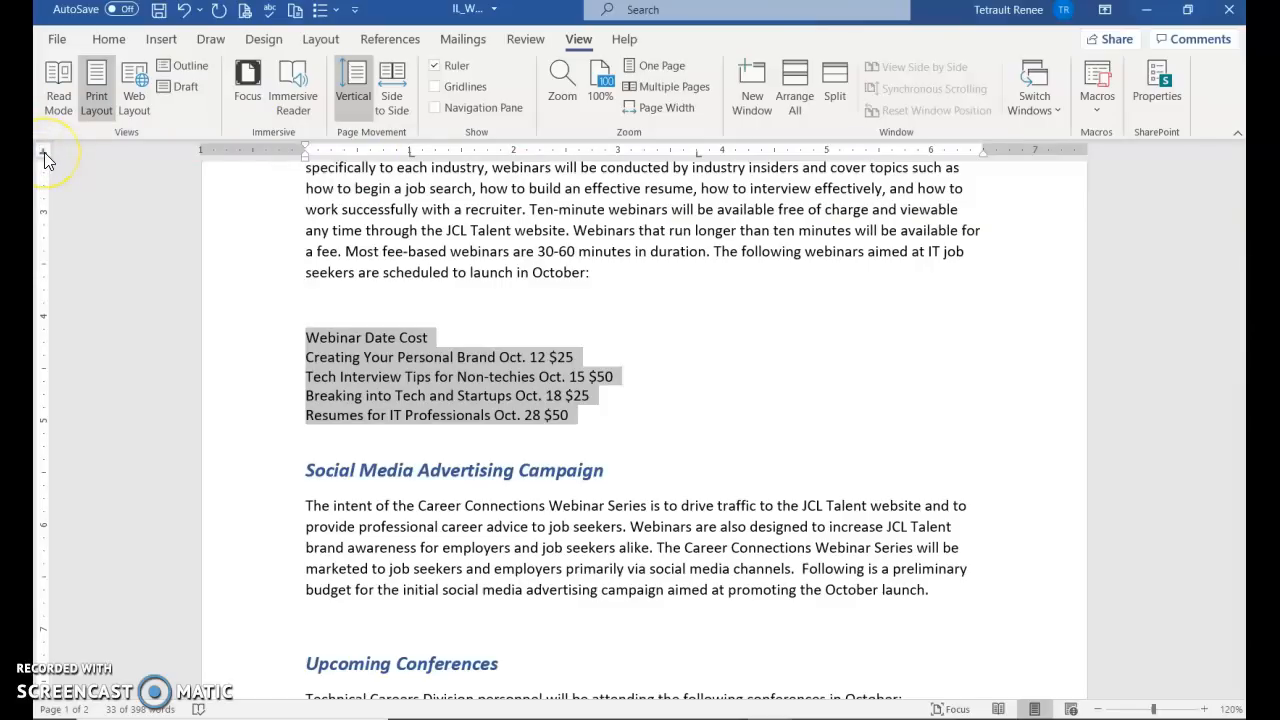
left_click(43, 153)
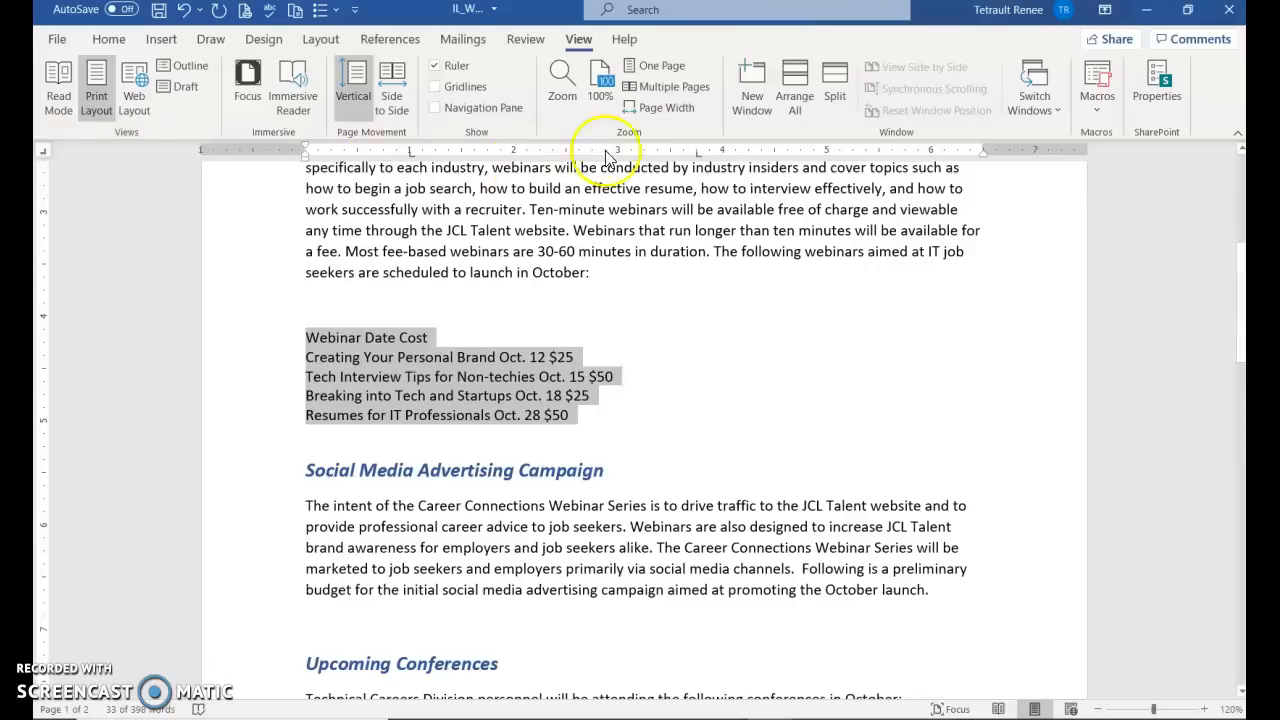
left_click(826, 152)
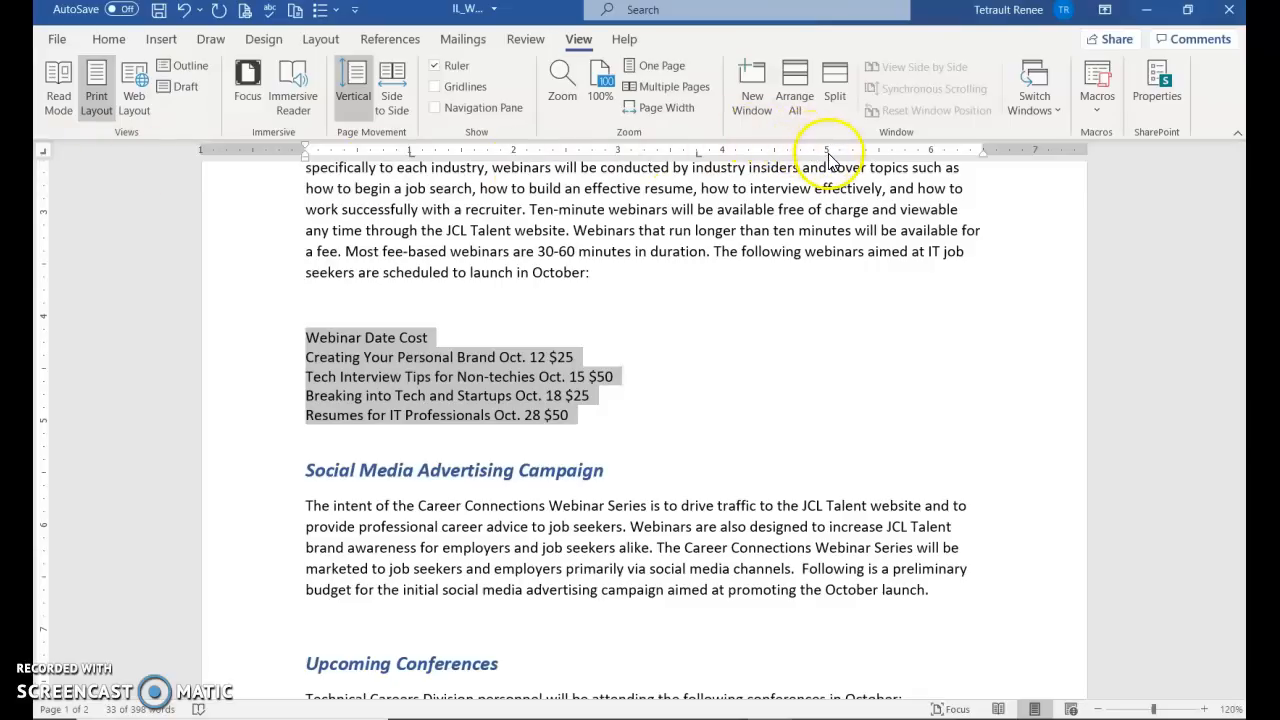
left_click(826, 151)
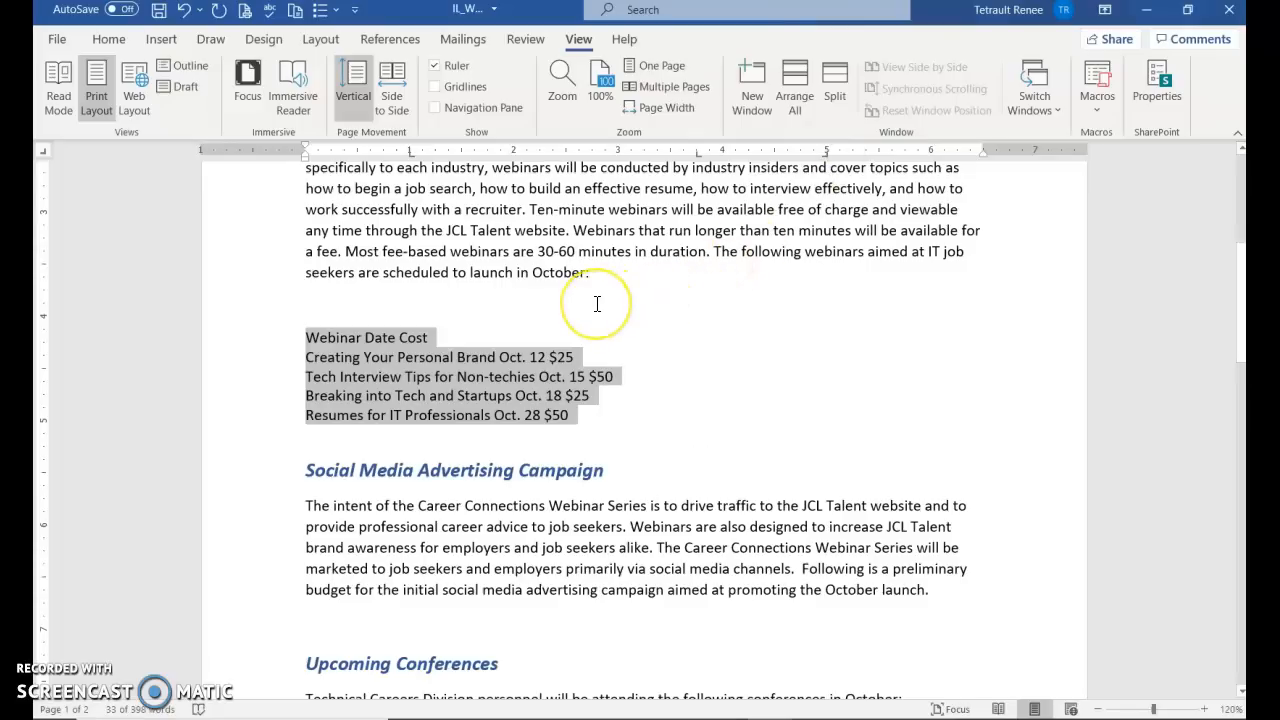
Indent the heading and all four webinar lines to the first tab stop
left_click(307, 339)
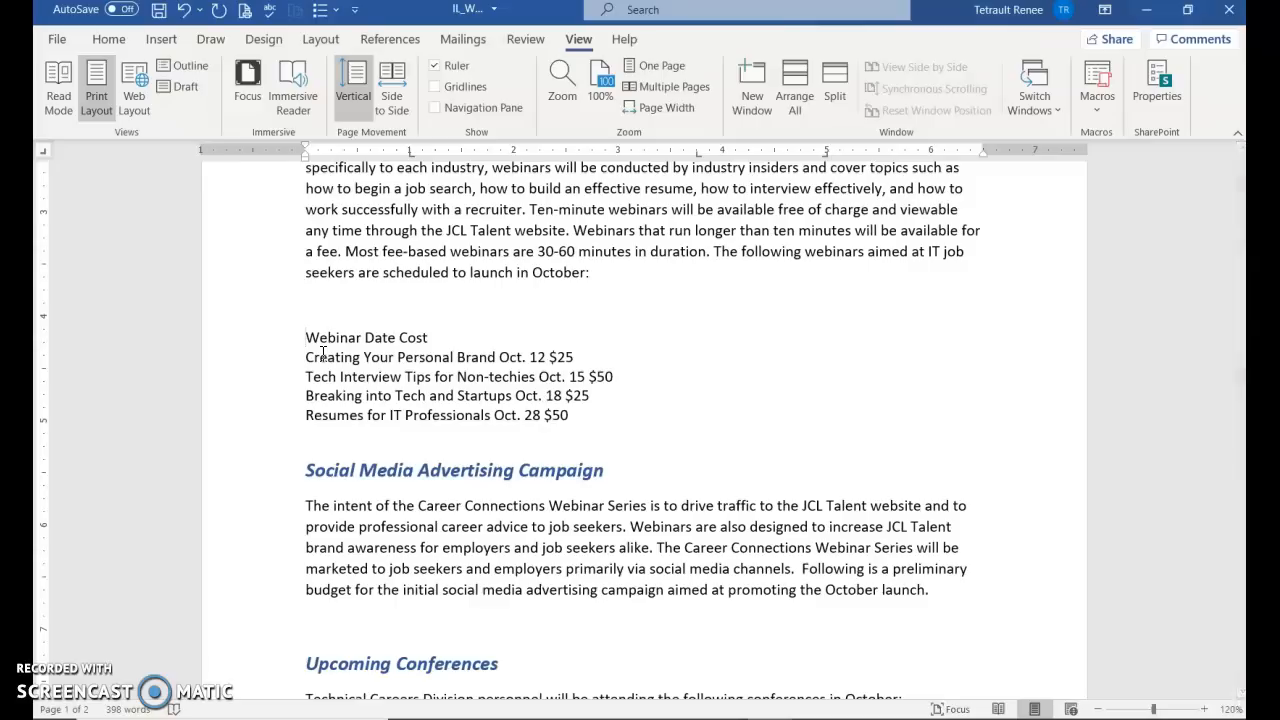
key("Tab")
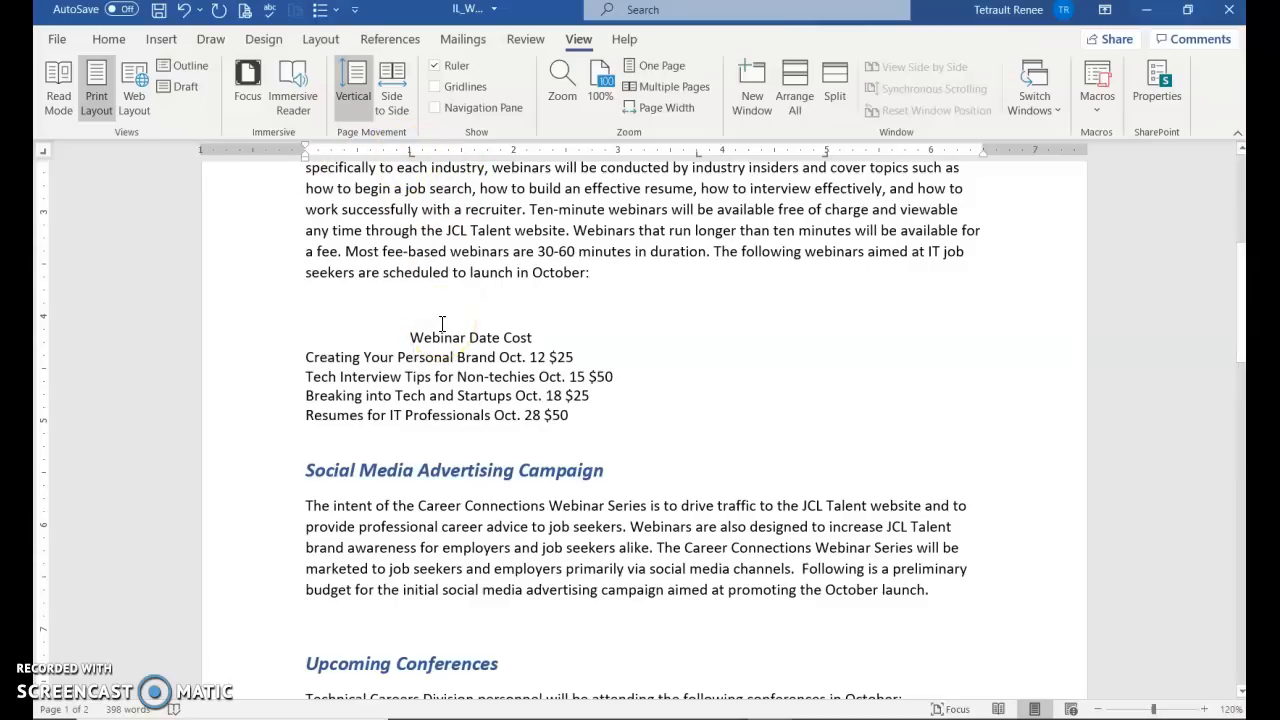
left_click(306, 357)
key("Tab")
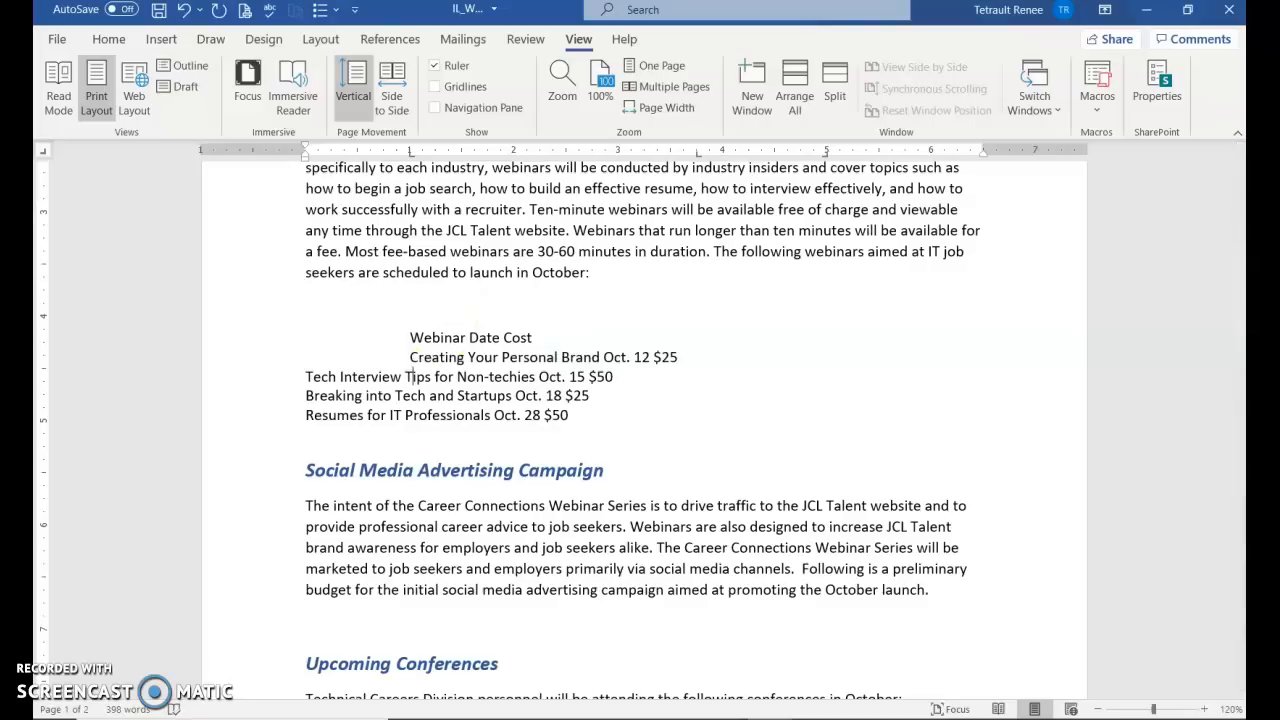
key("Tab")
left_click(306, 395)
key("Tab")
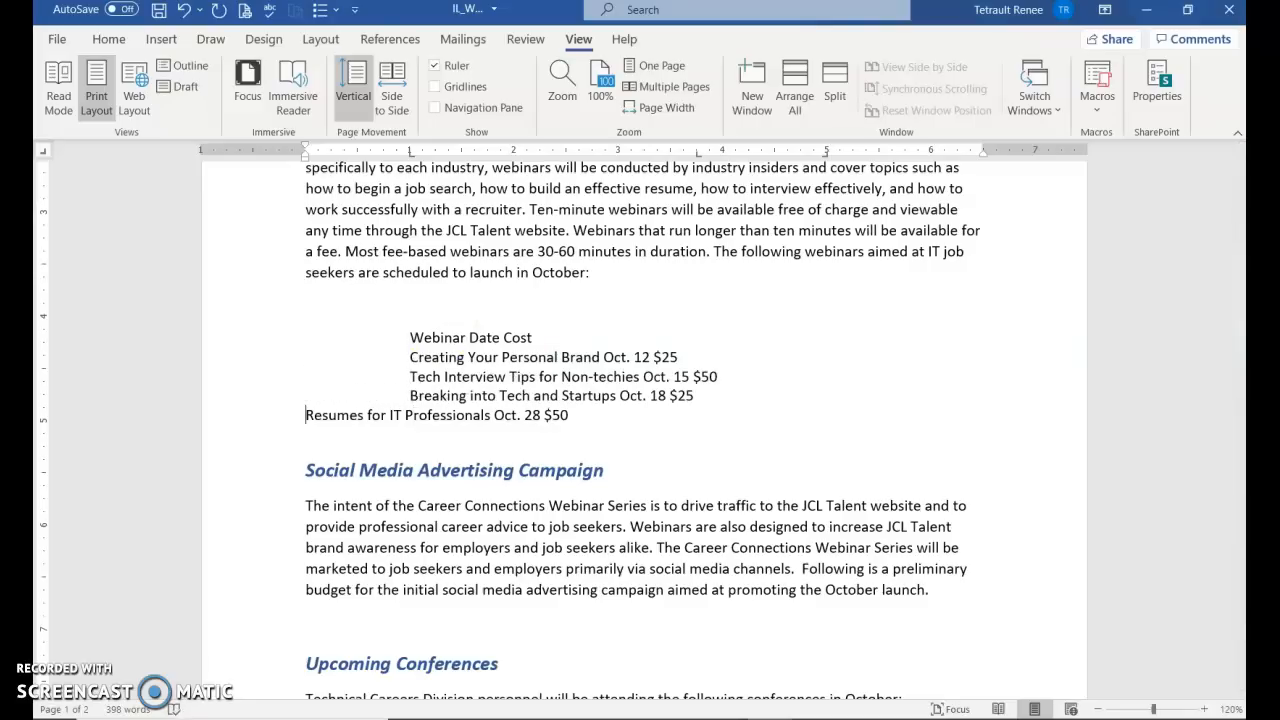
key("Tab")
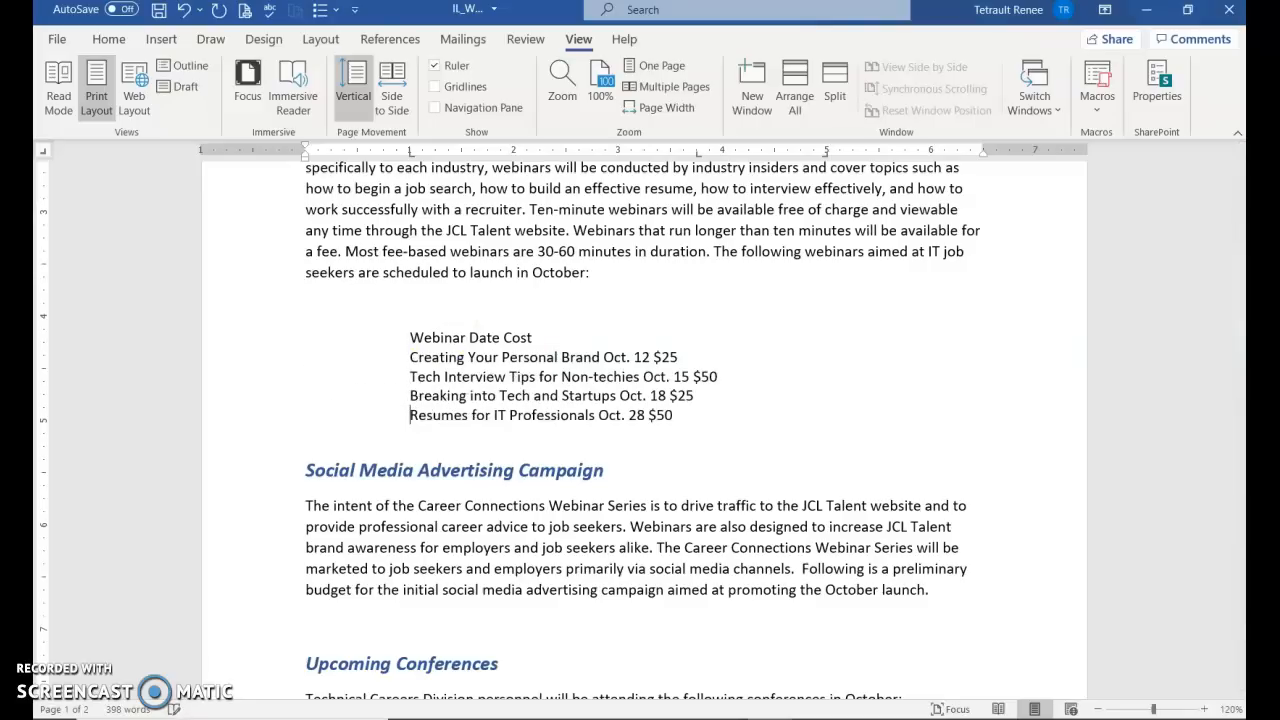
Move Date and the Oct. 12, 15, 18 and 28 dates into the date column
left_click(469, 337)
key("Tab")
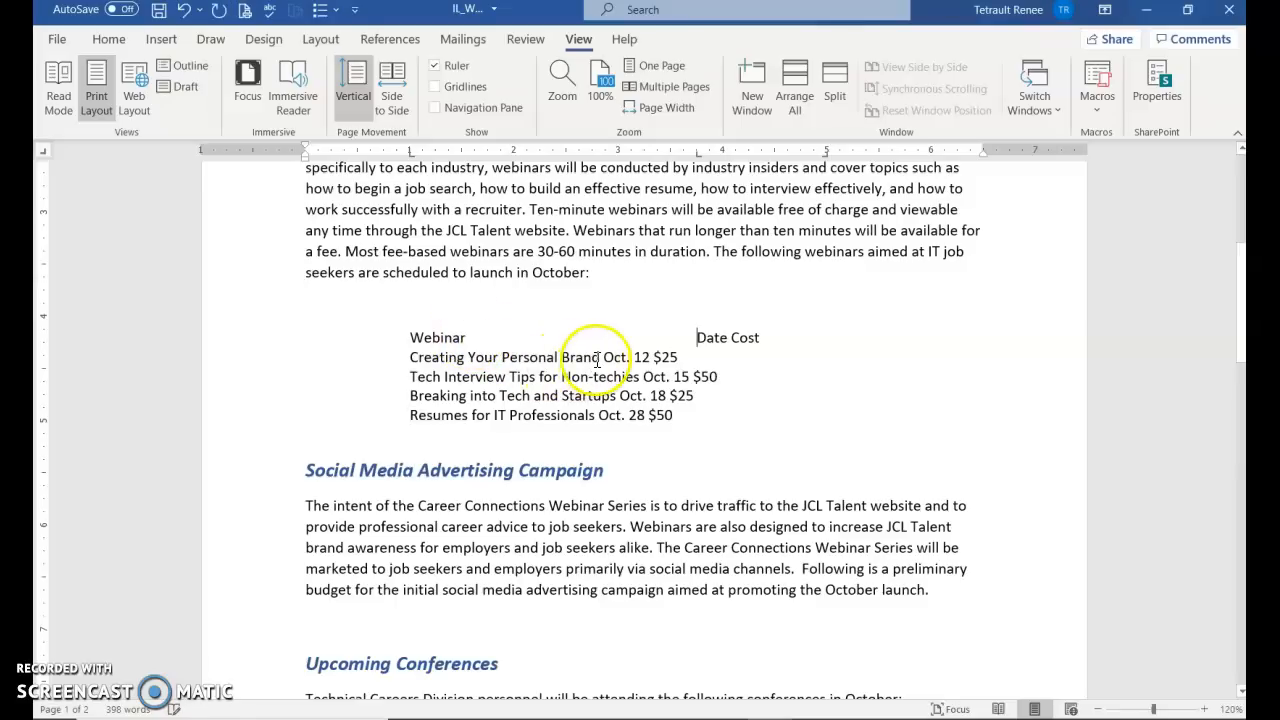
left_click(601, 358)
key("Tab")
left_click(643, 376)
key("Tab")
left_click(622, 398)
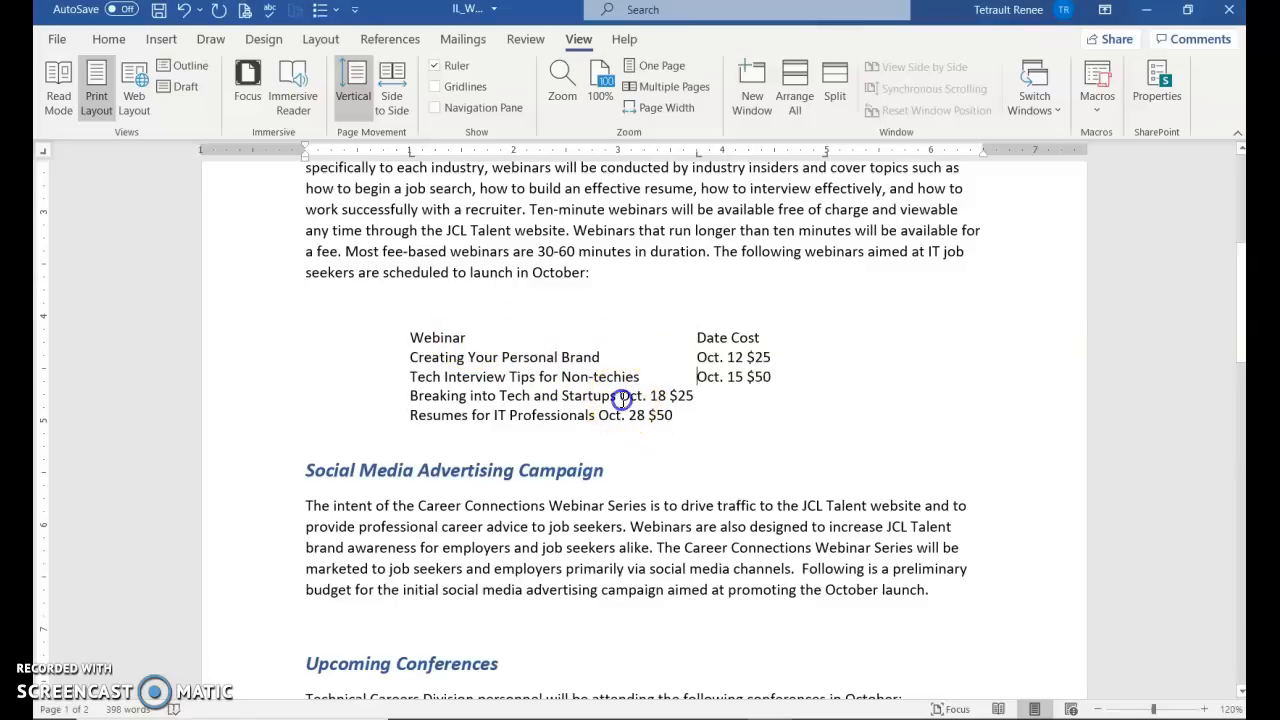
key("Tab")
left_click(597, 415)
key("Tab")
Move Cost and the $25, $50, $25, $50 prices into the Cost column
left_click(729, 338)
key("Tab")
left_click(746, 358)
key("Tab")
left_click(748, 376)
key("Tab")
left_click(748, 395)
key("Tab")
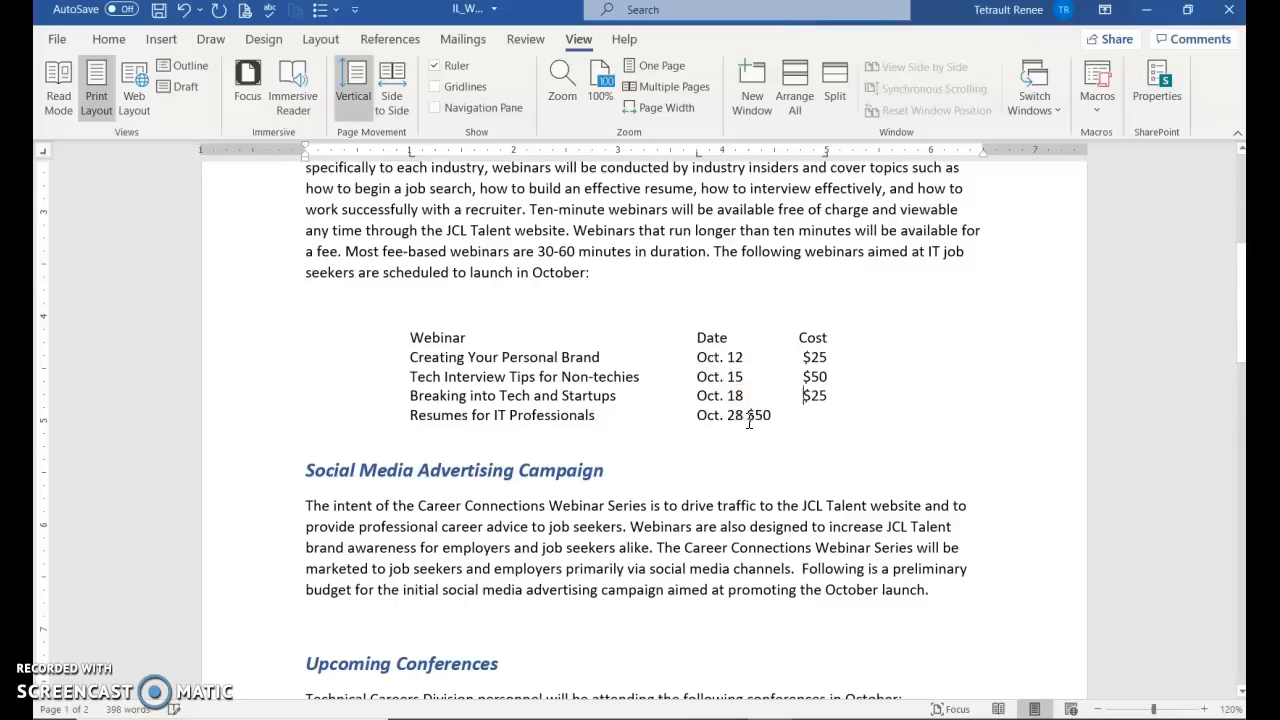
left_click(750, 416)
key("Tab")
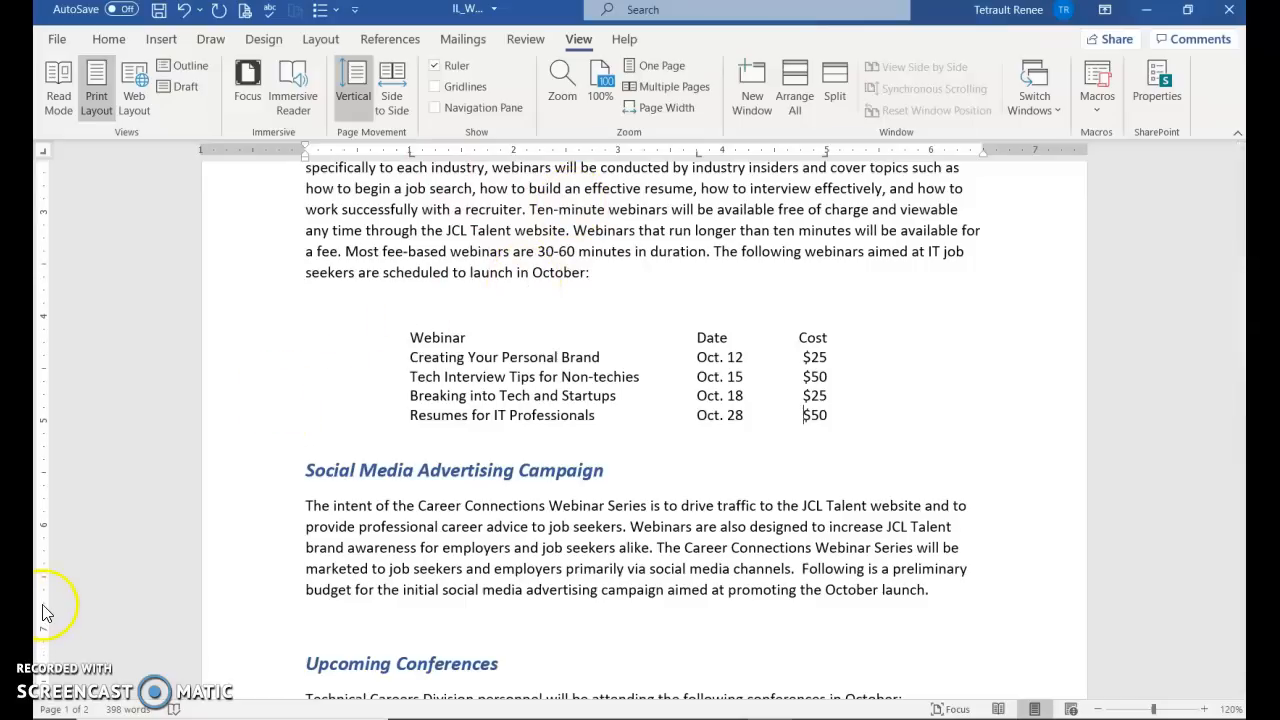
Select the five schedule rows and drag the Cost tab stop further right on the ruler
left_click_drag(265, 340, 268, 413)
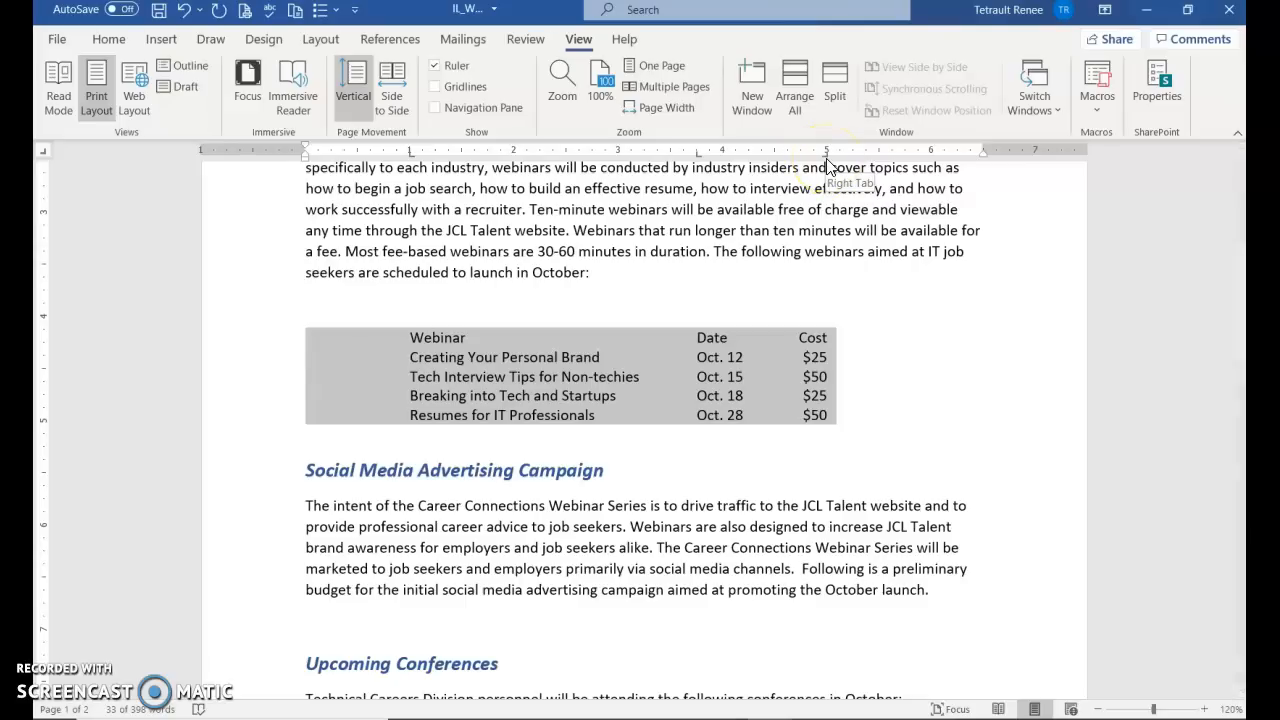
left_click_drag(827, 157, 882, 160)
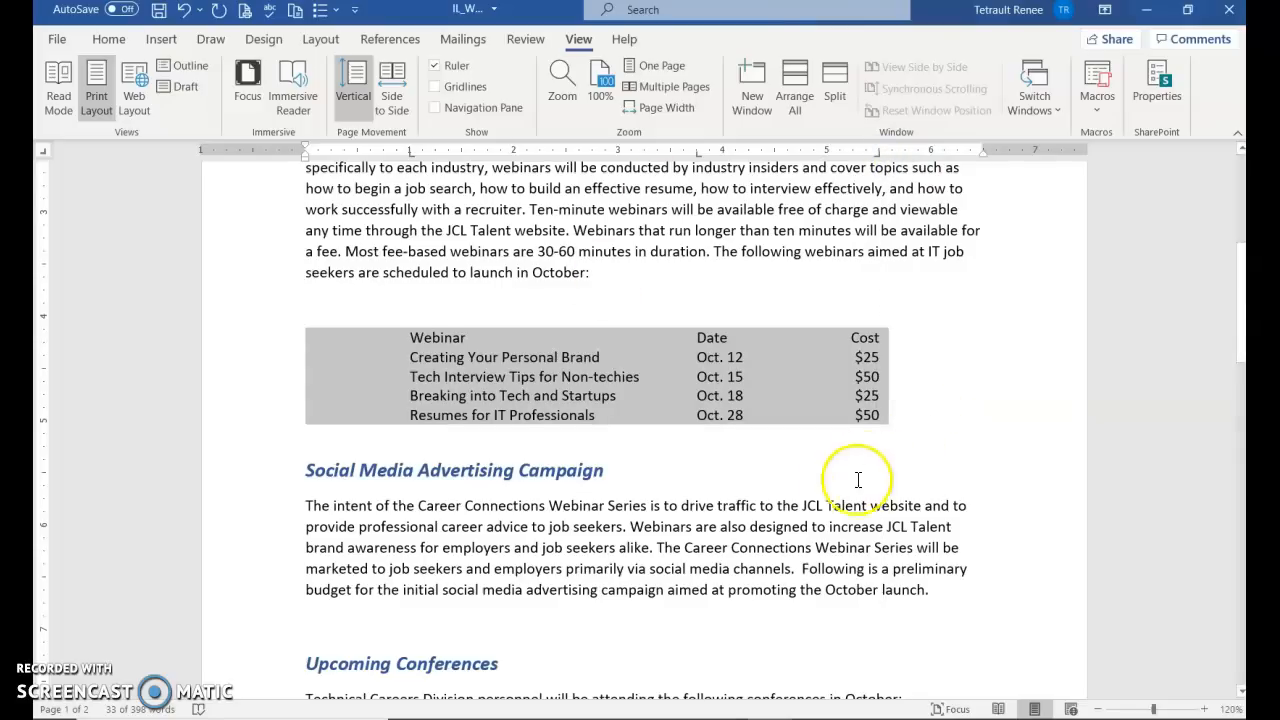
left_click(702, 455)
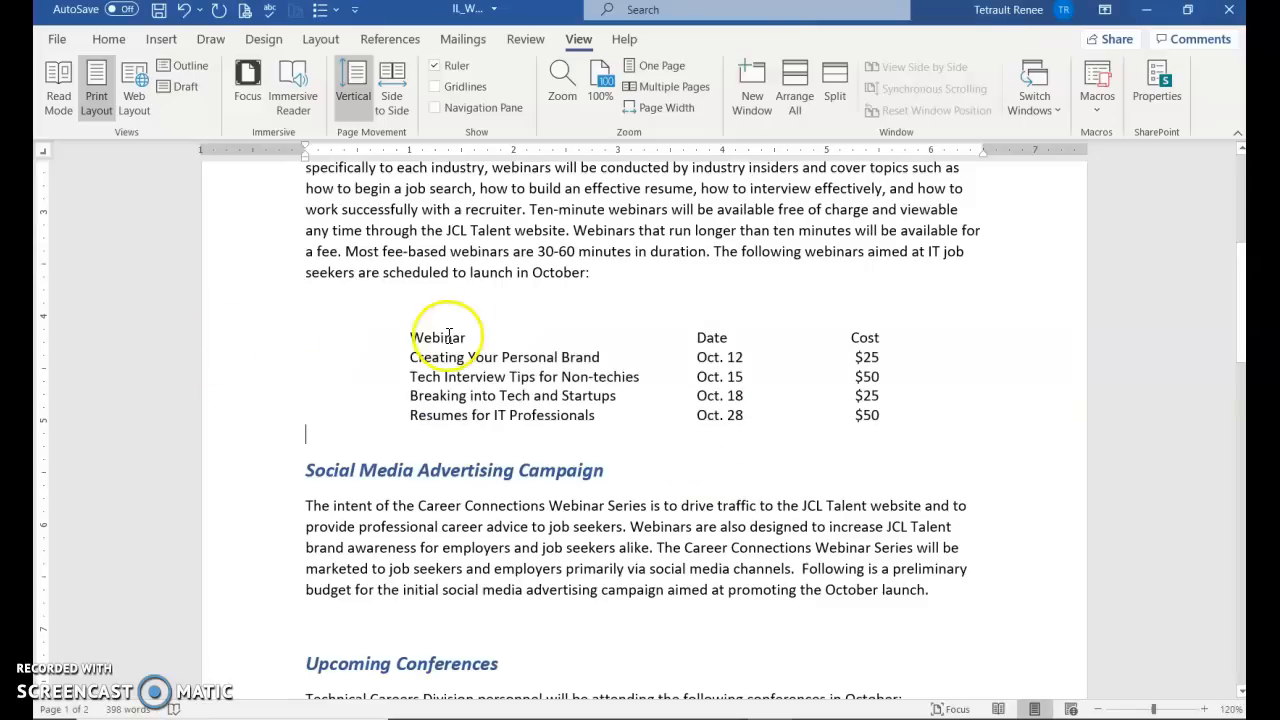
Select the four webinar rows and bring up their Paragraph settings
left_click_drag(283, 364, 294, 409)
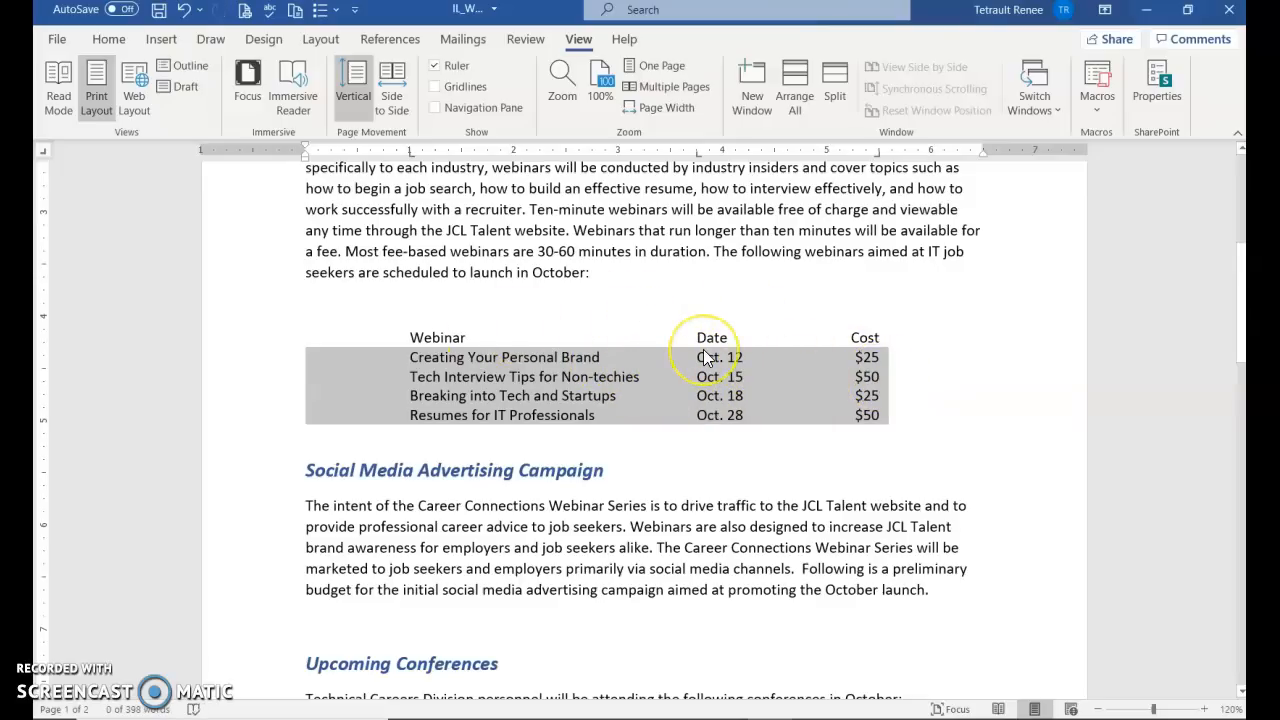
left_click(124, 43)
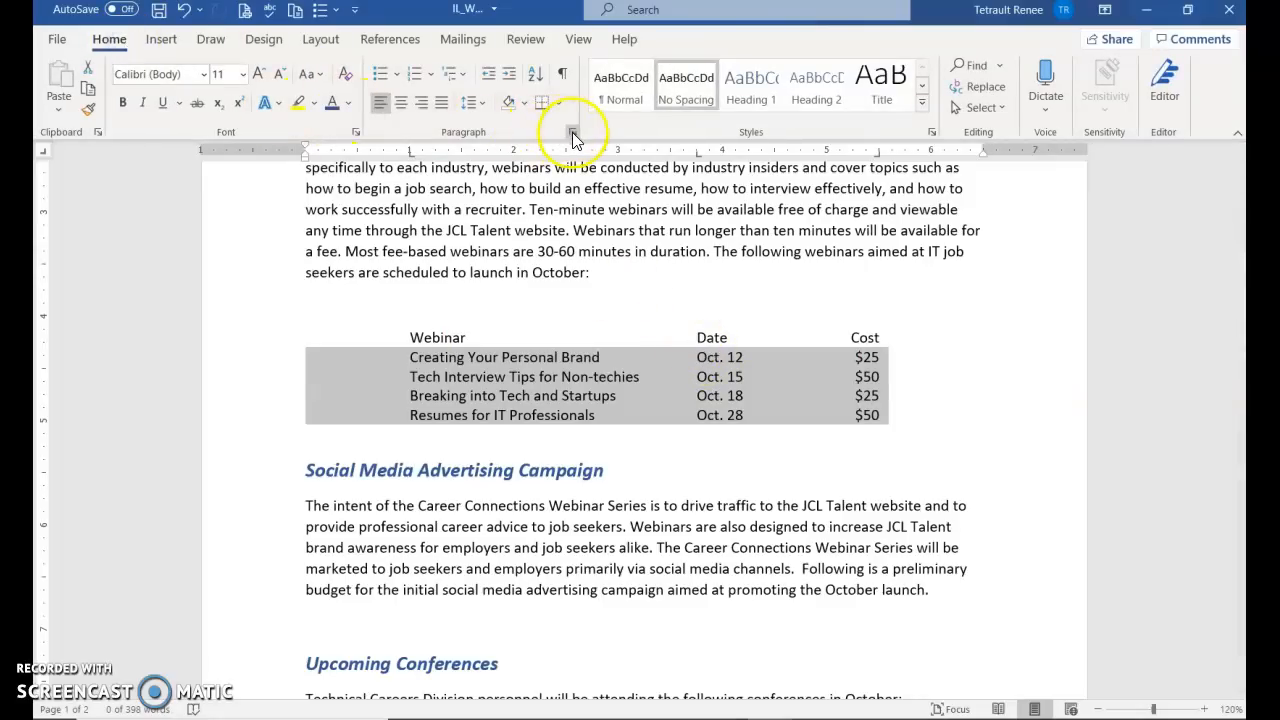
left_click(572, 134)
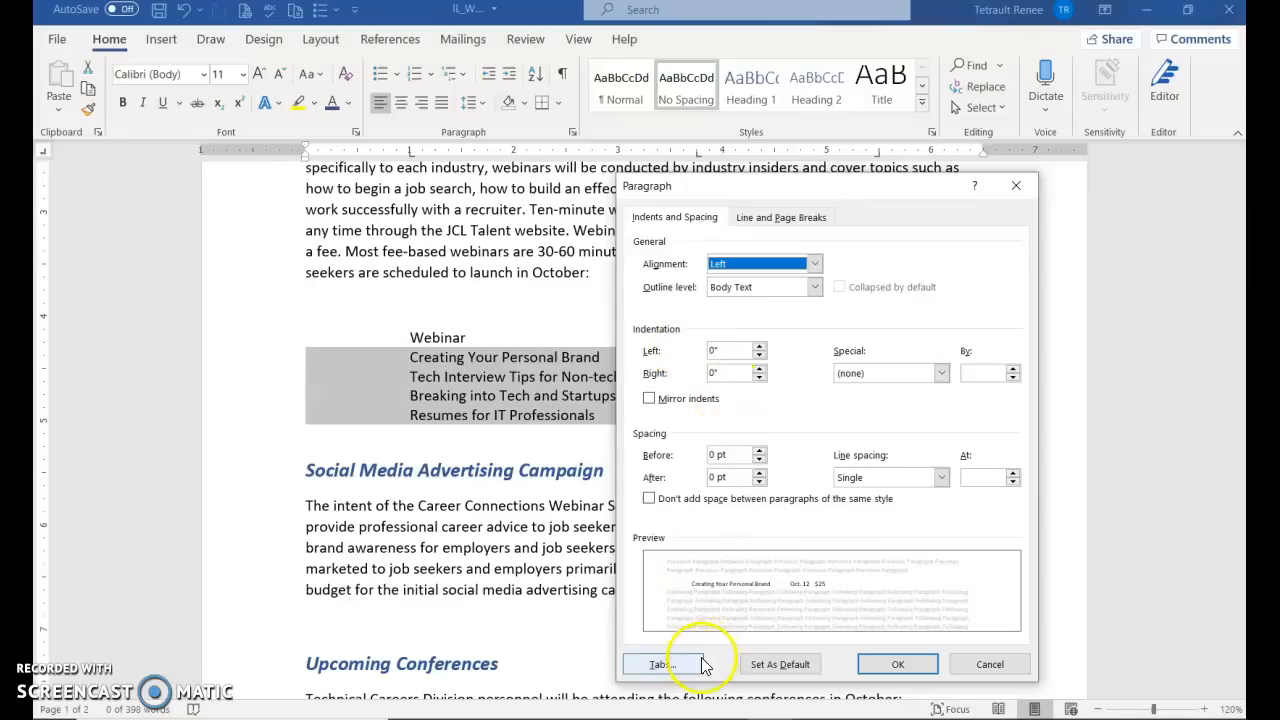
Give the 3.75" stop and the right-aligned 5.5" stop dotted leaders in the Tabs settings
left_click_drag(845, 190, 888, 88)
left_click(703, 560)
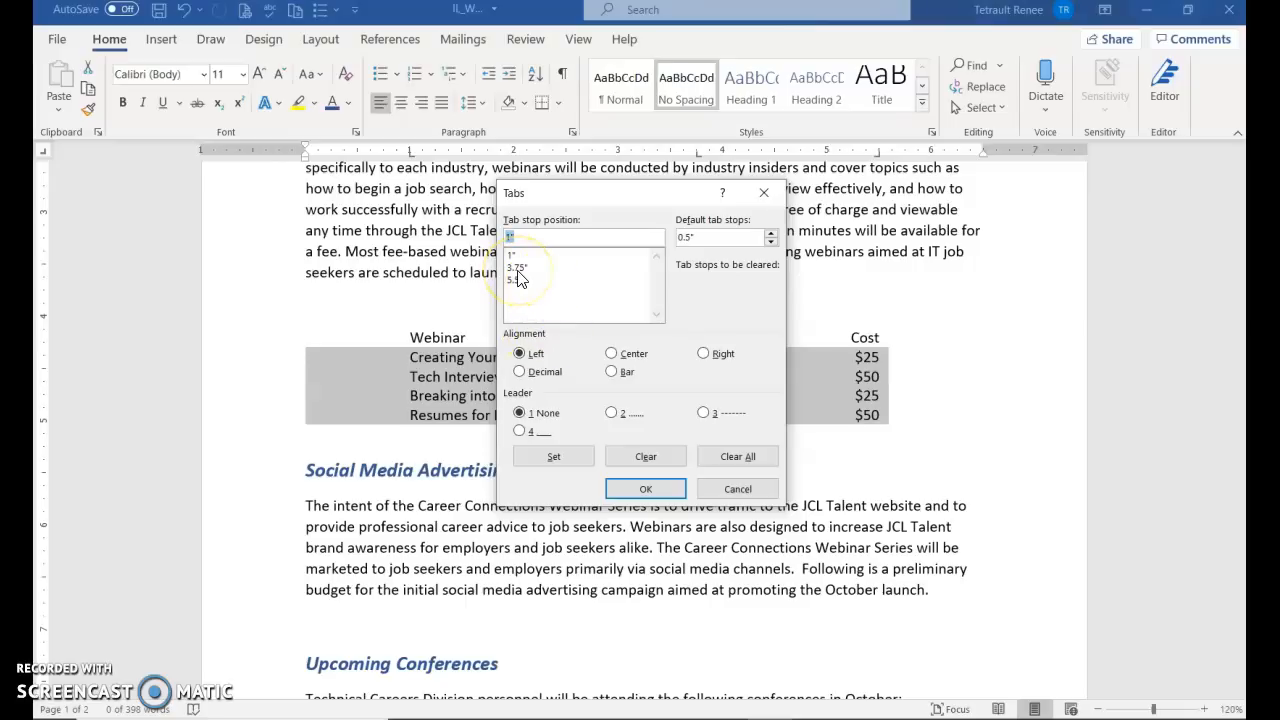
left_click(516, 267)
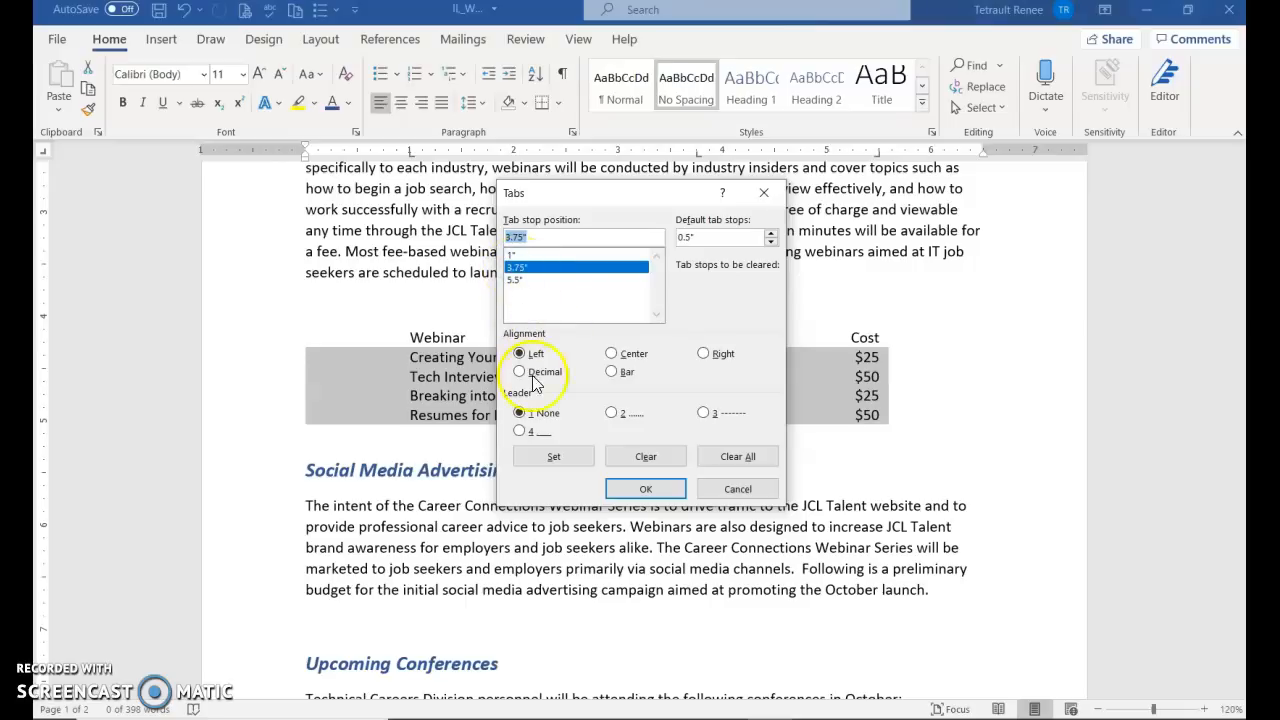
left_click(612, 414)
left_click(568, 457)
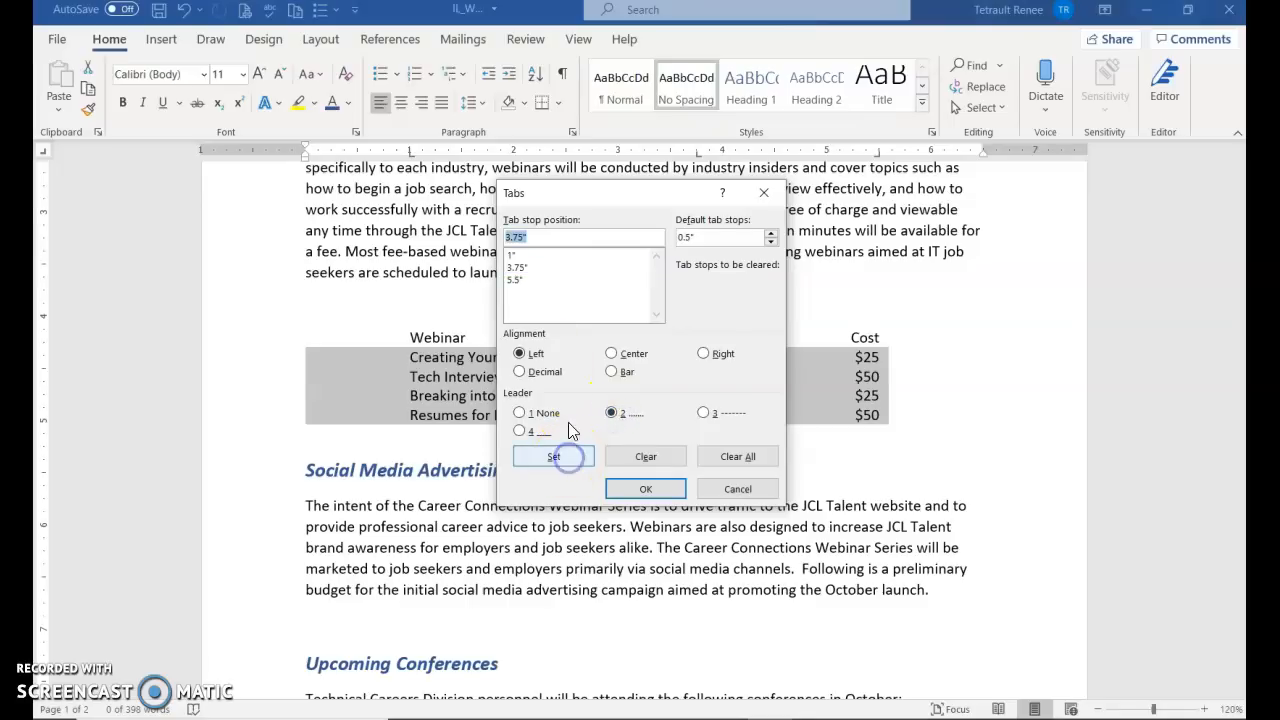
left_click(520, 280)
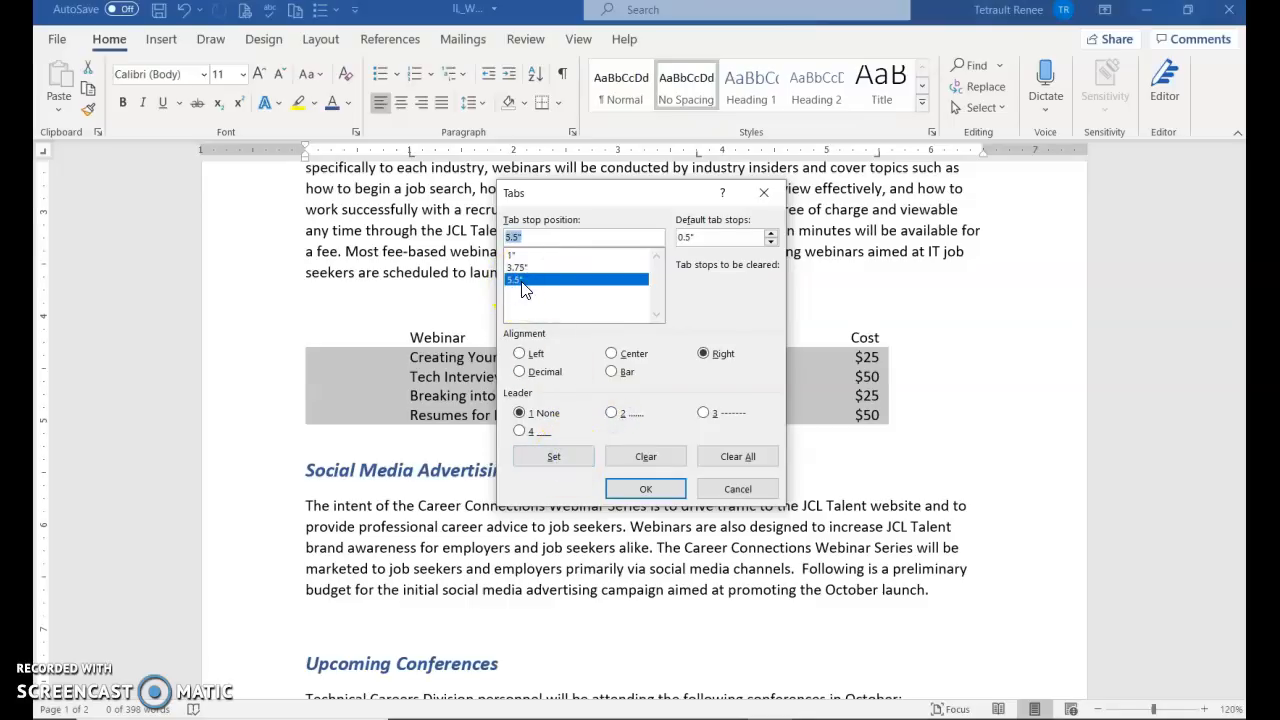
left_click(713, 364)
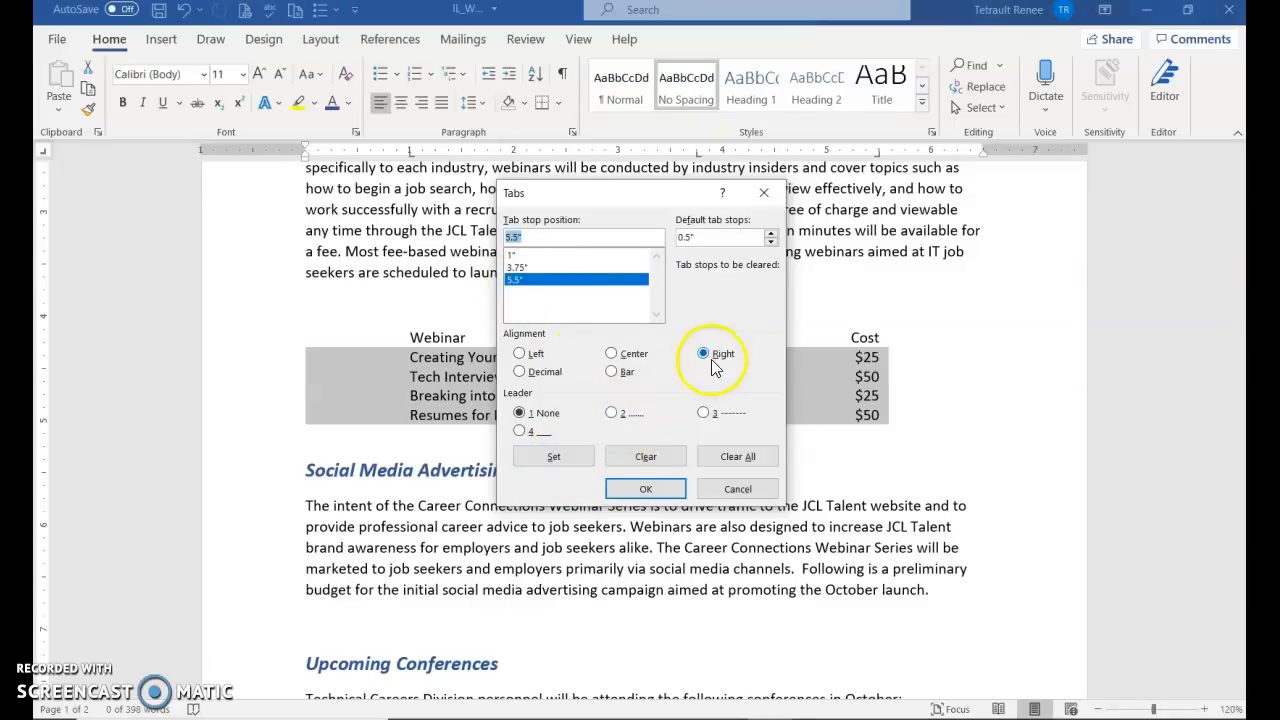
left_click(612, 413)
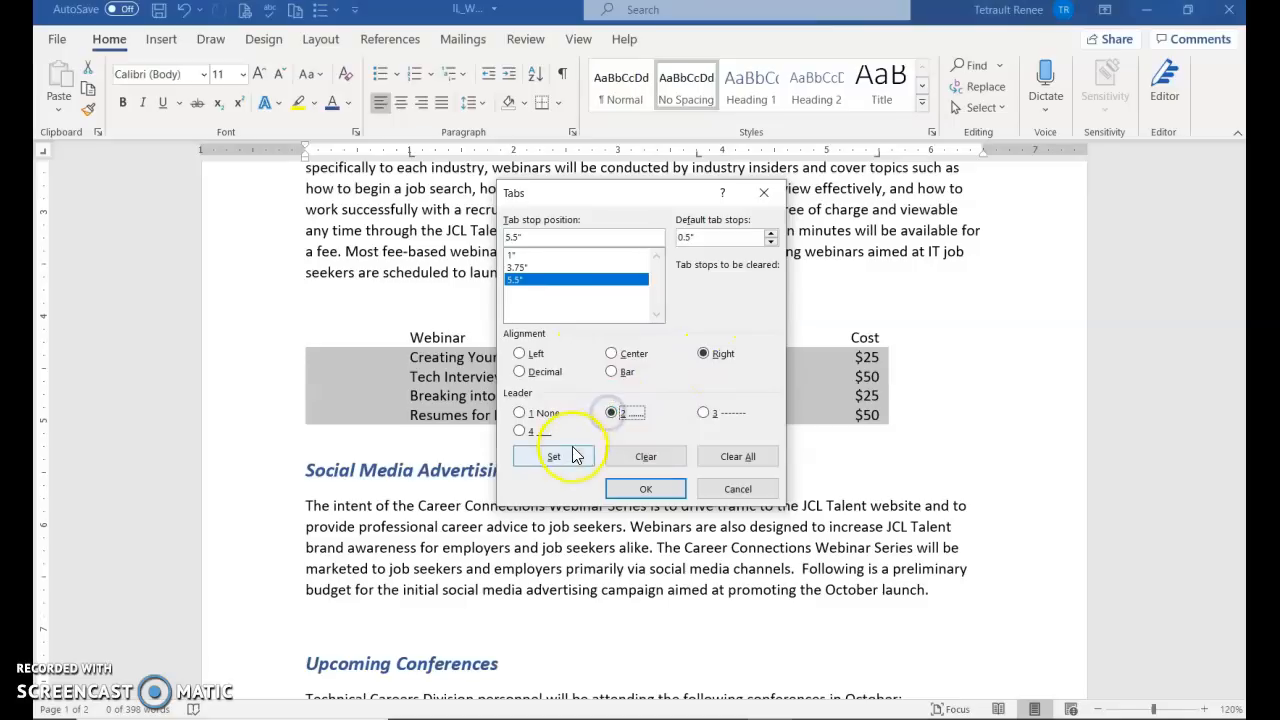
left_click(554, 456)
Review the 1", 3.75" and 5.5" tab stops and apply them to the webinar rows
left_click(512, 256)
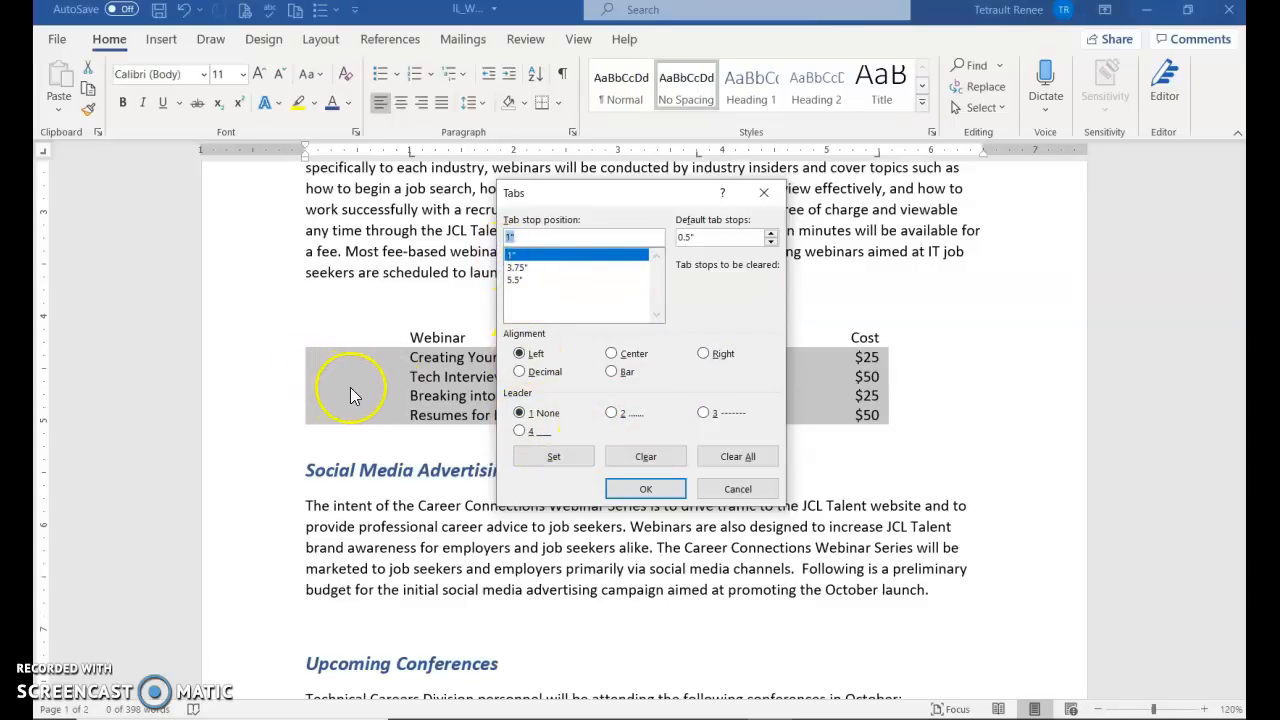
left_click(516, 267)
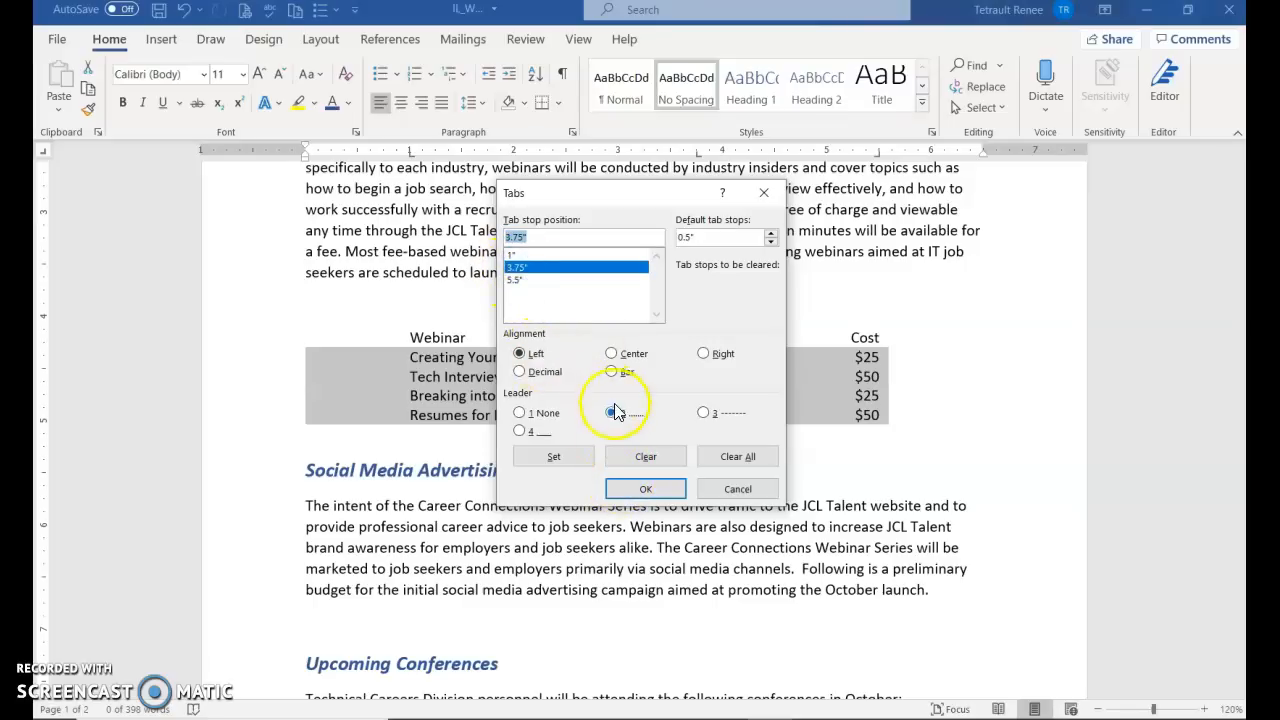
left_click(514, 279)
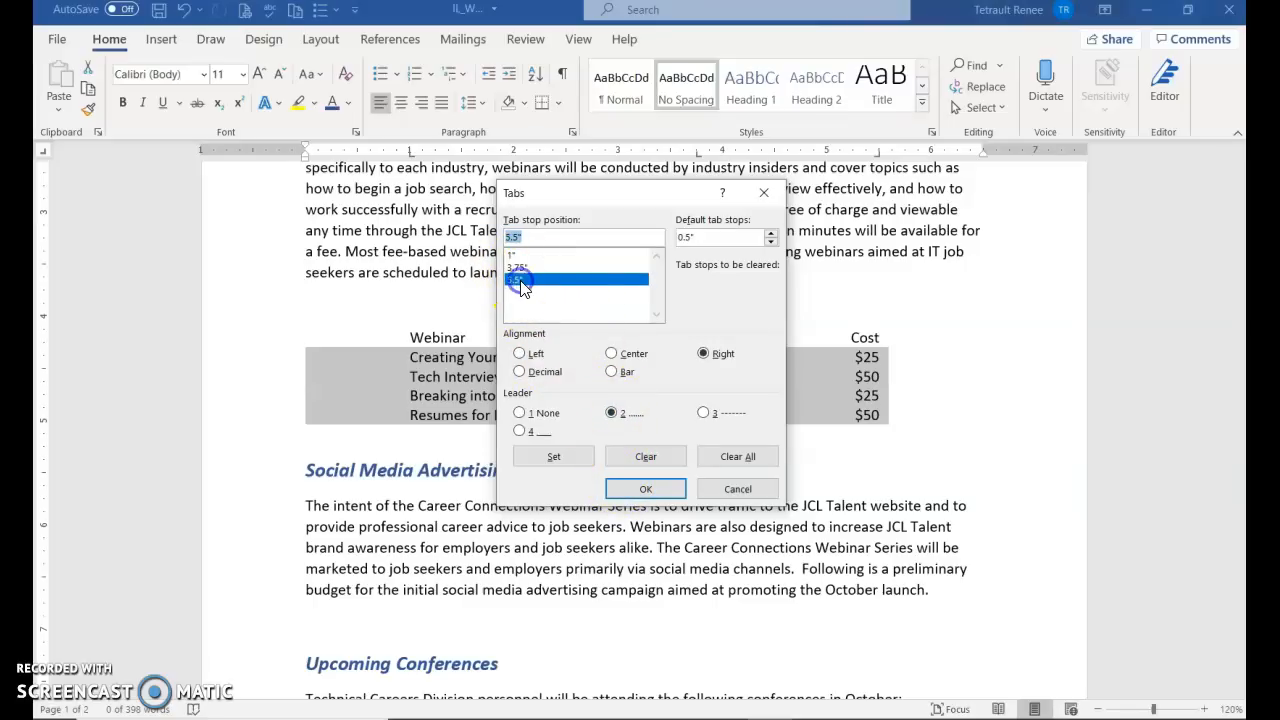
left_click(712, 355)
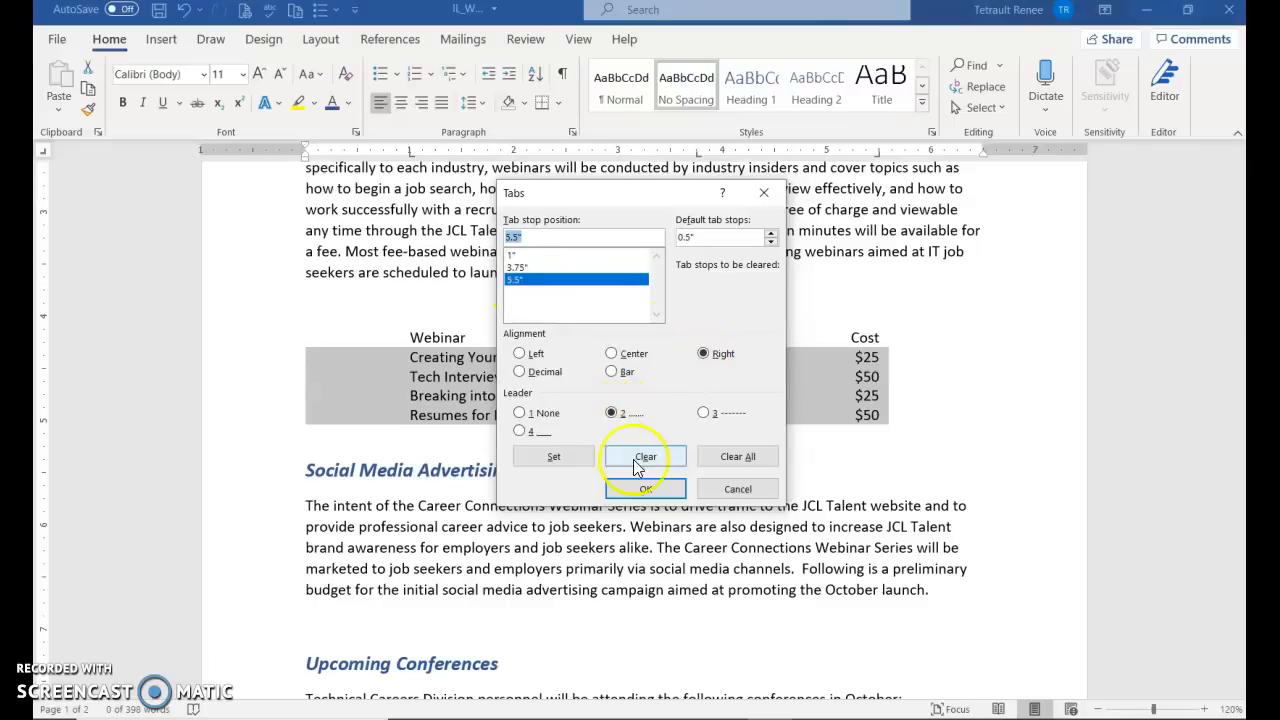
left_click(646, 490)
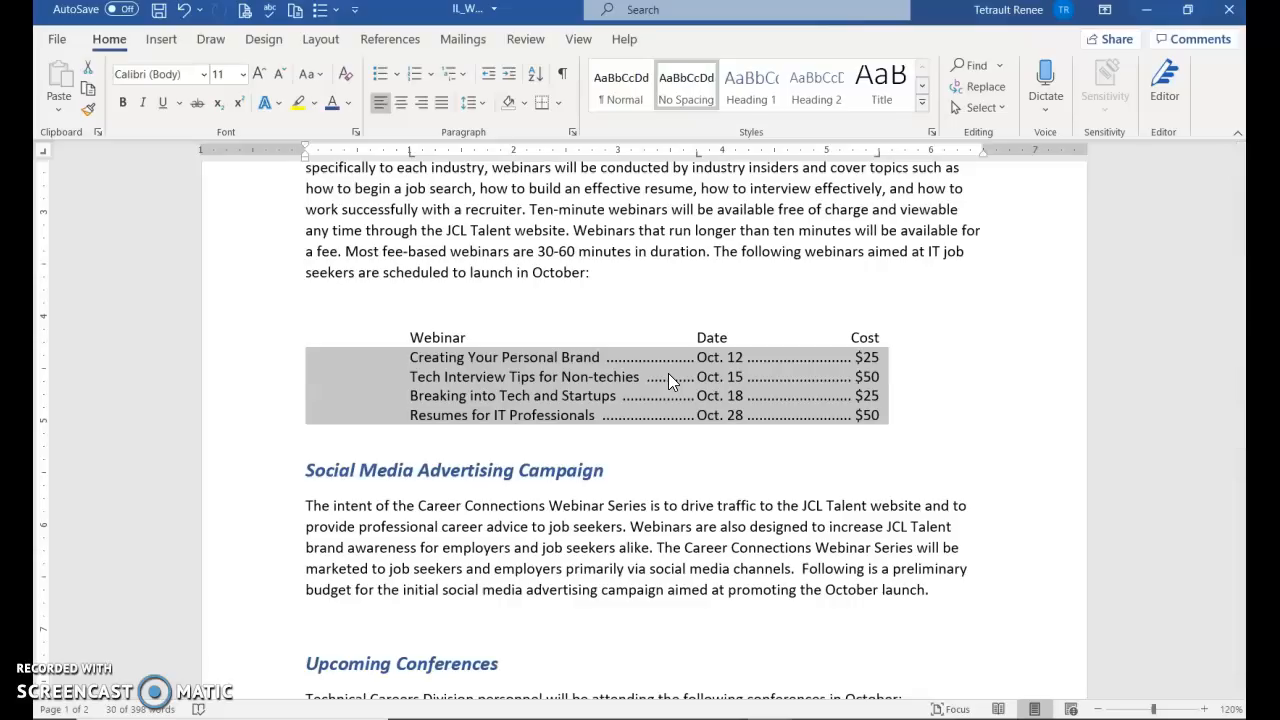
Shade the schedule heading and webinar rows, then pull the left and right indents inward
left_click(241, 336)
left_click(241, 336)
left_click_drag(241, 340, 251, 420)
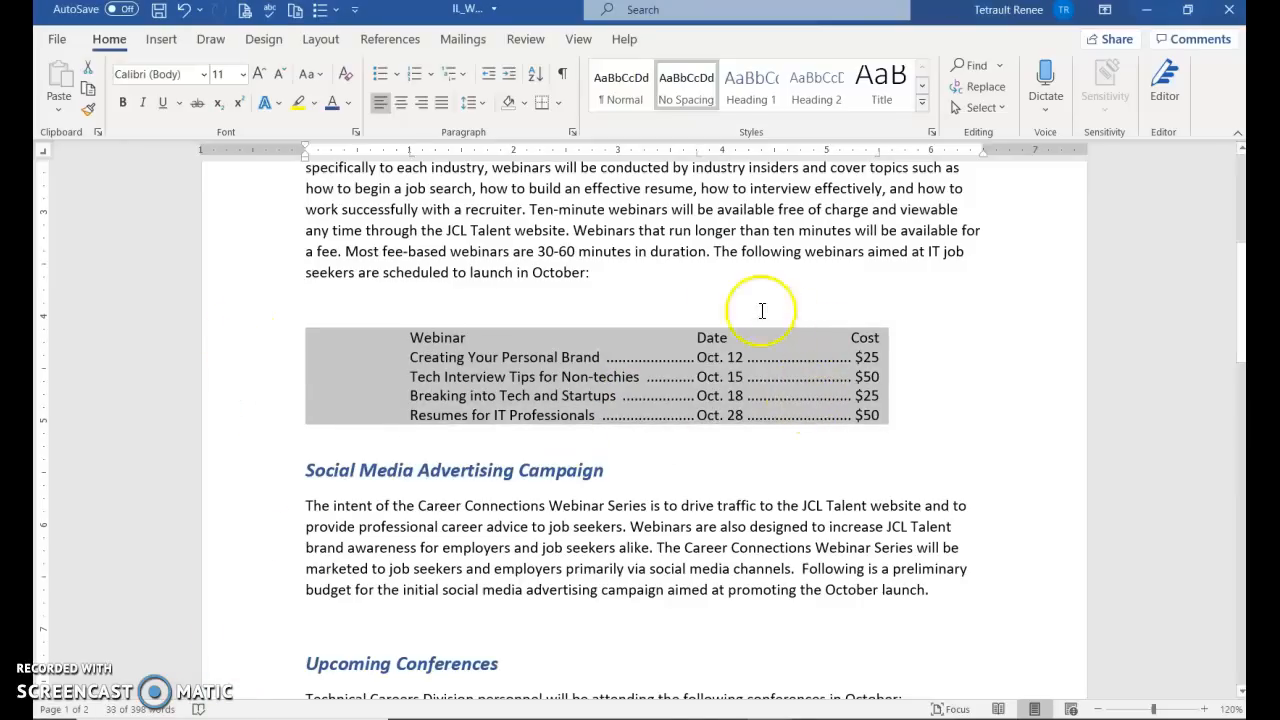
left_click(526, 109)
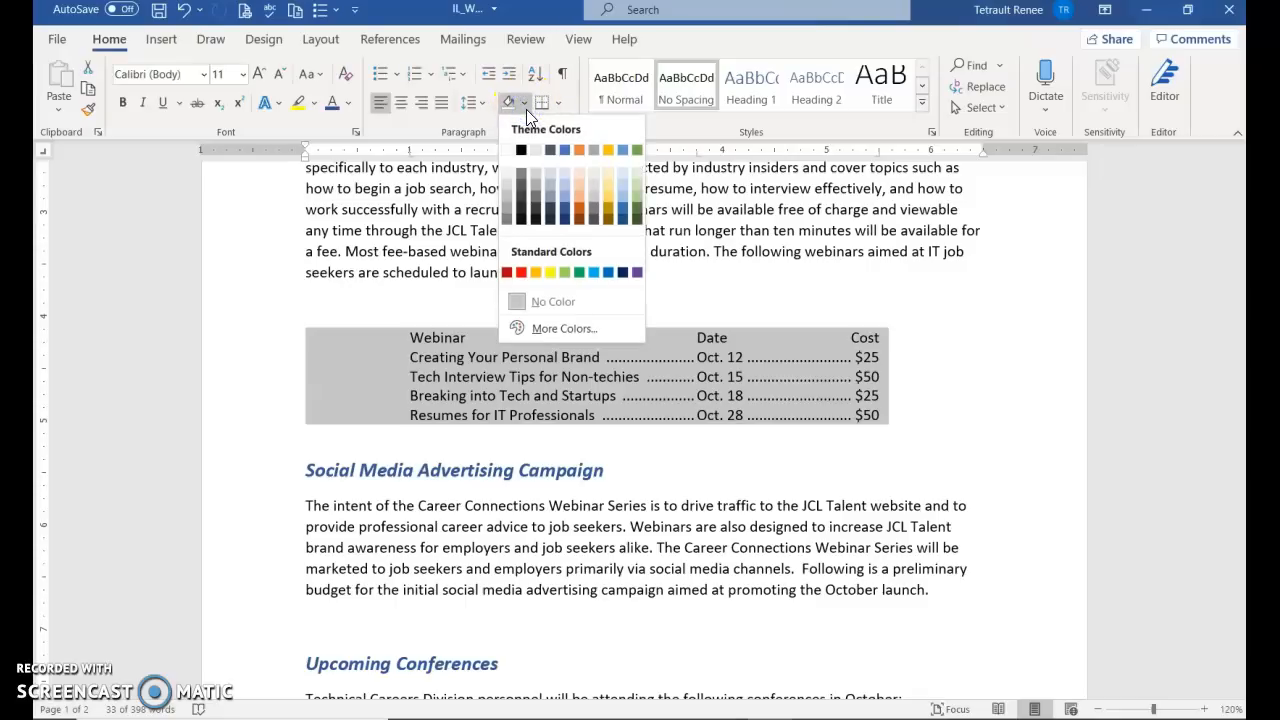
left_click(566, 180)
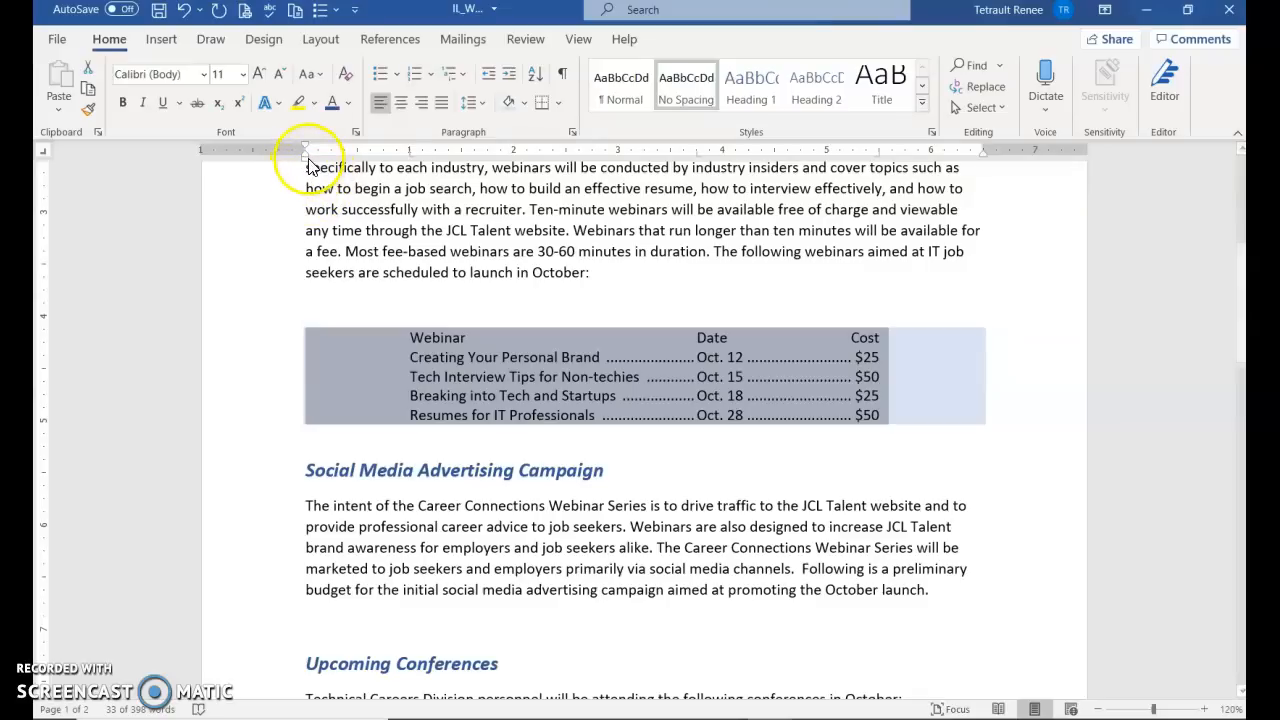
left_click_drag(310, 166, 383, 167)
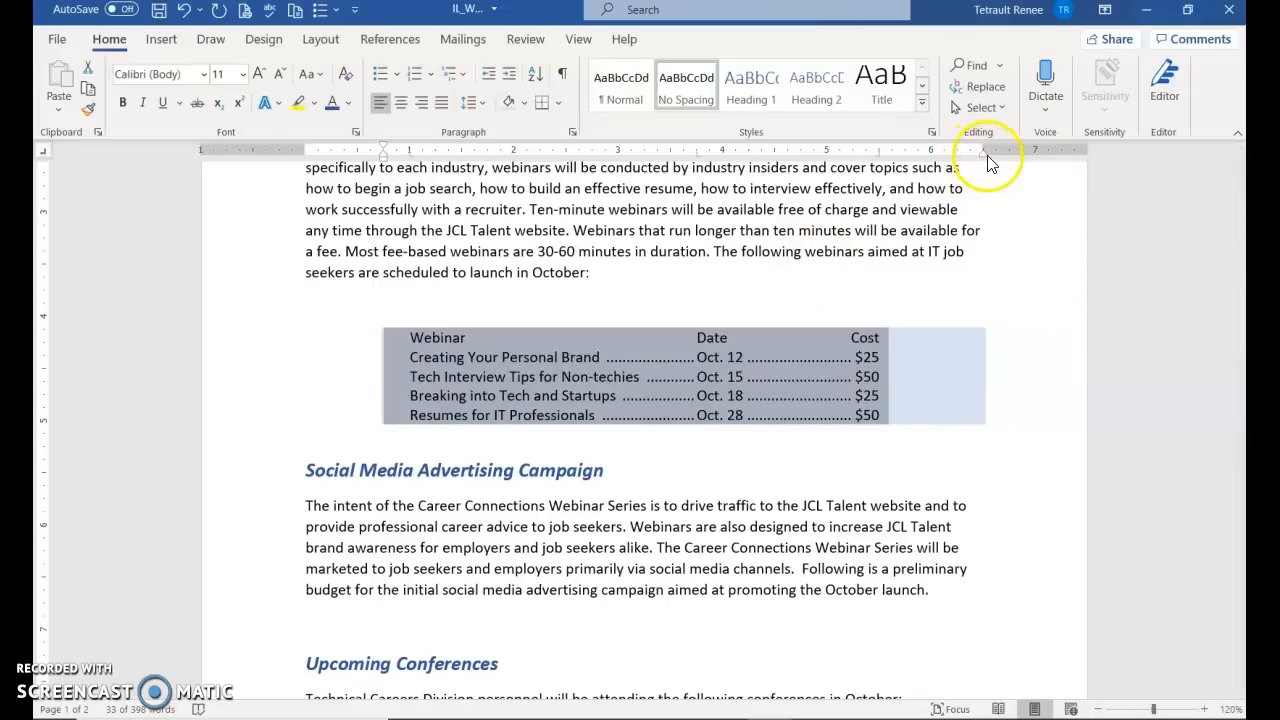
left_click_drag(986, 152, 907, 157)
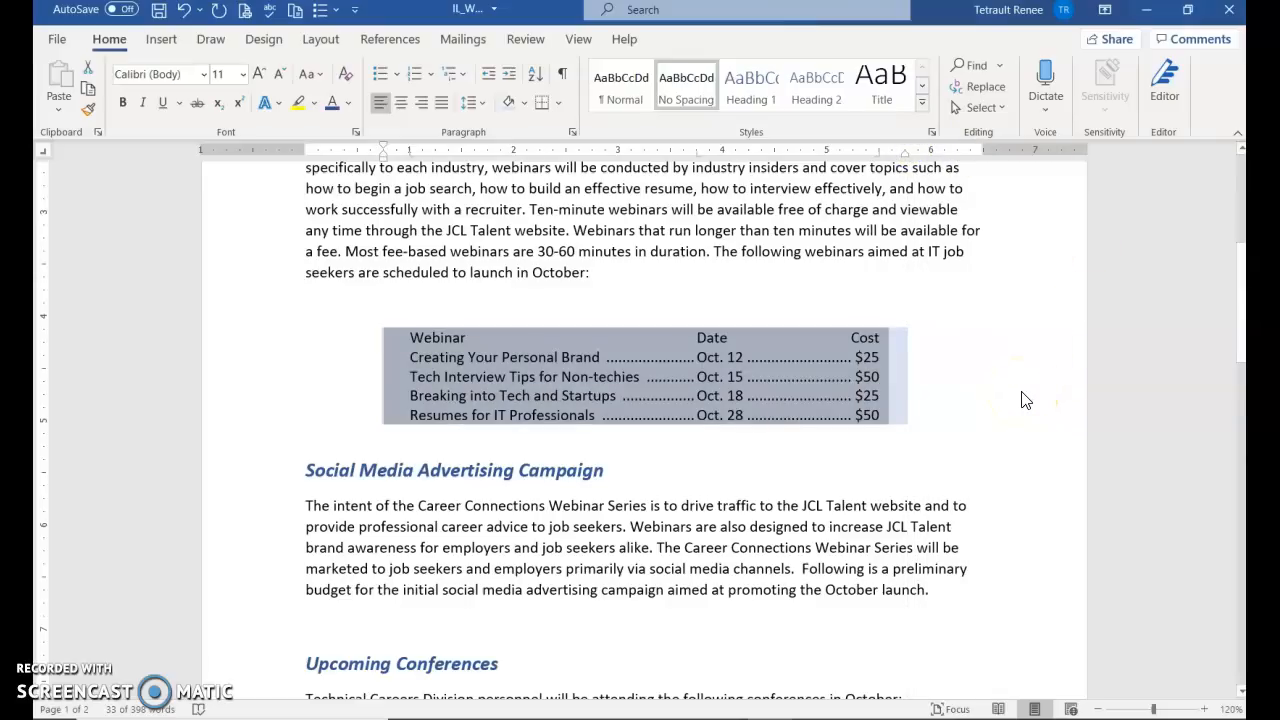
Try an outside border on the webinar schedule, then remove it again
left_click(557, 107)
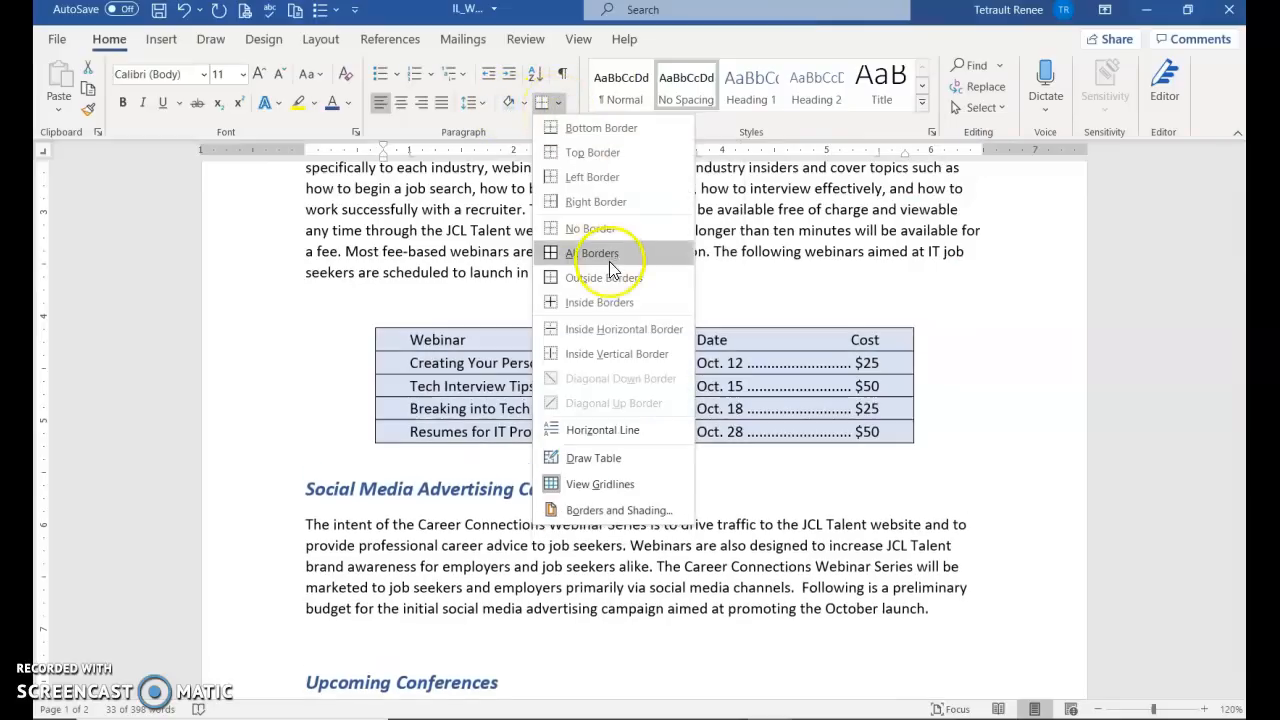
left_click(560, 277)
left_click(669, 527)
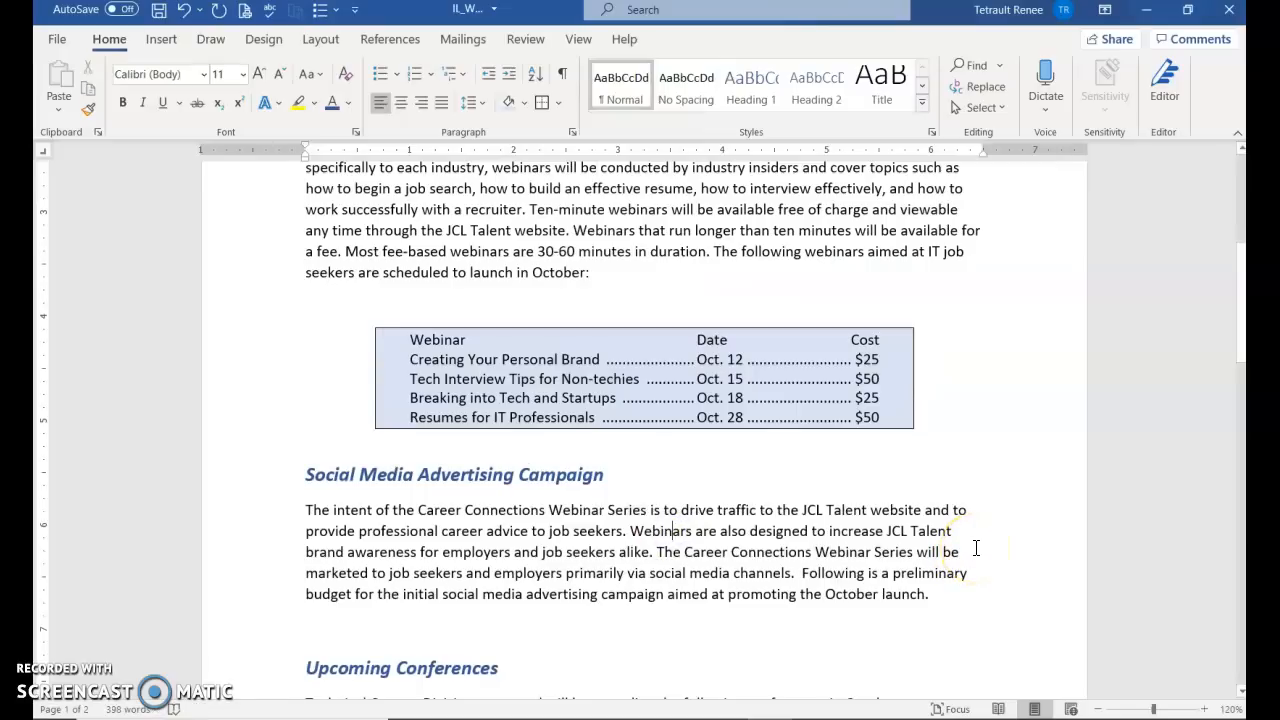
left_click_drag(286, 343, 298, 420)
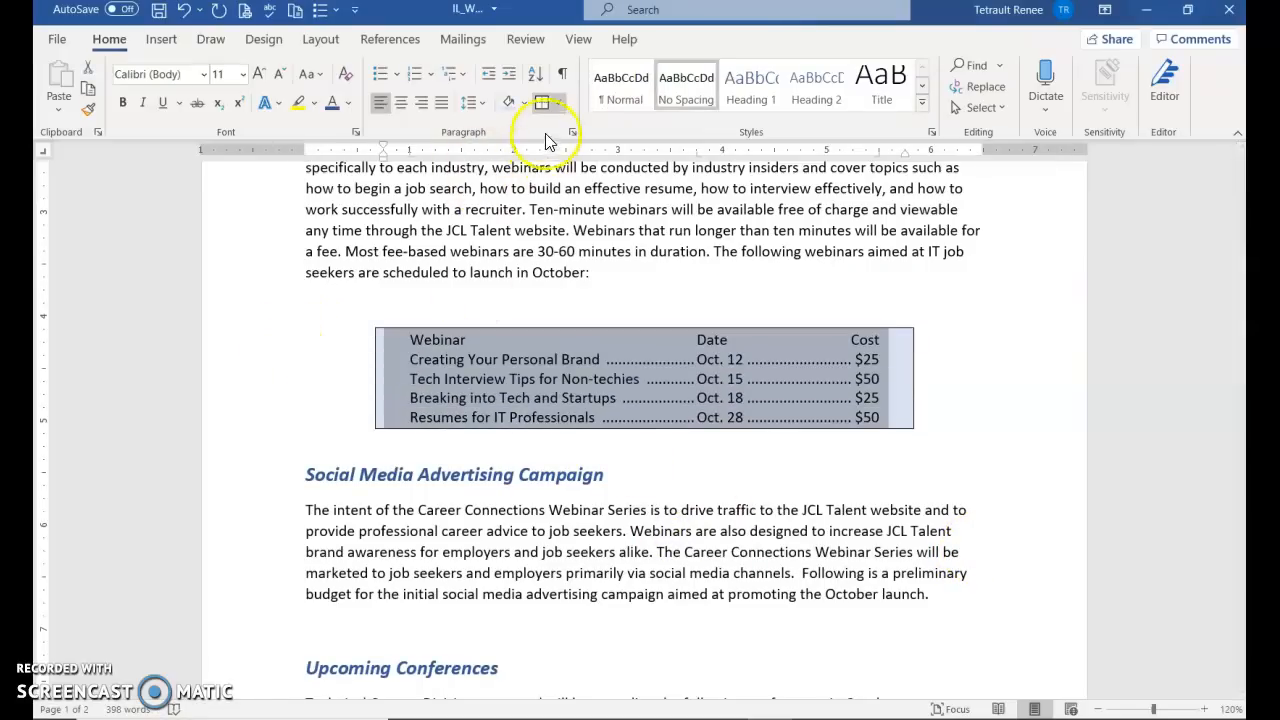
left_click(558, 104)
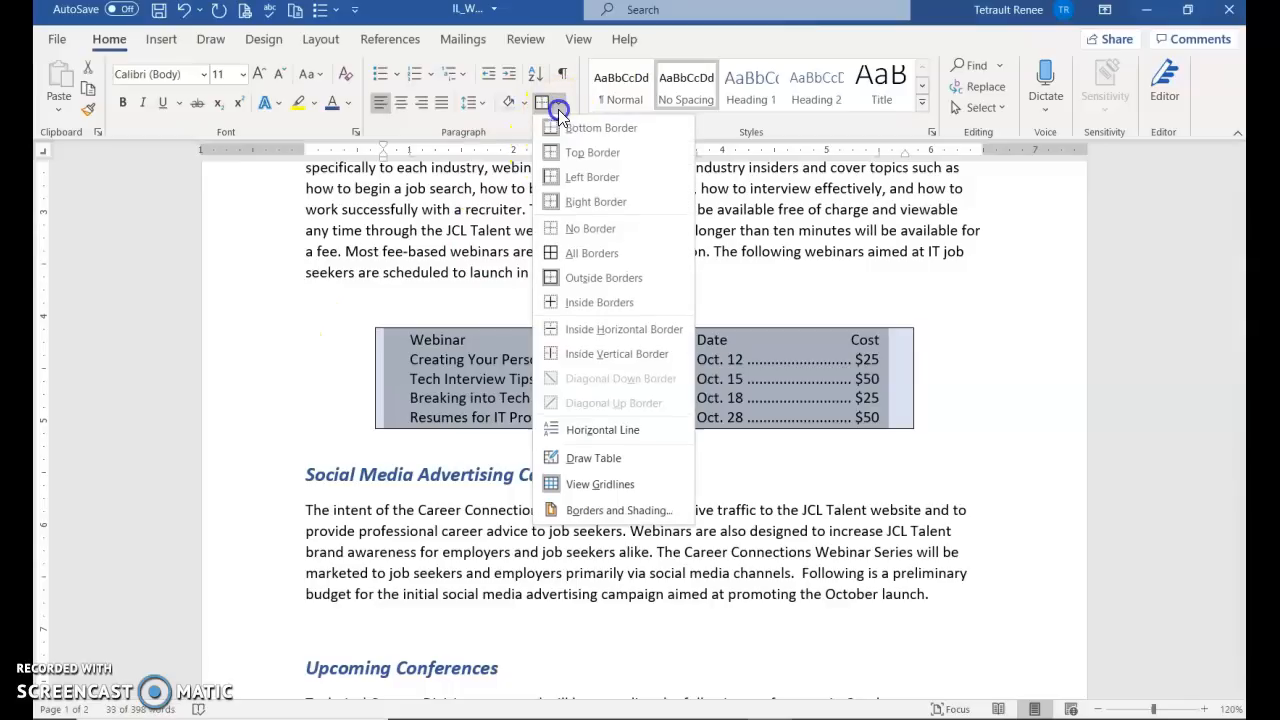
left_click(588, 228)
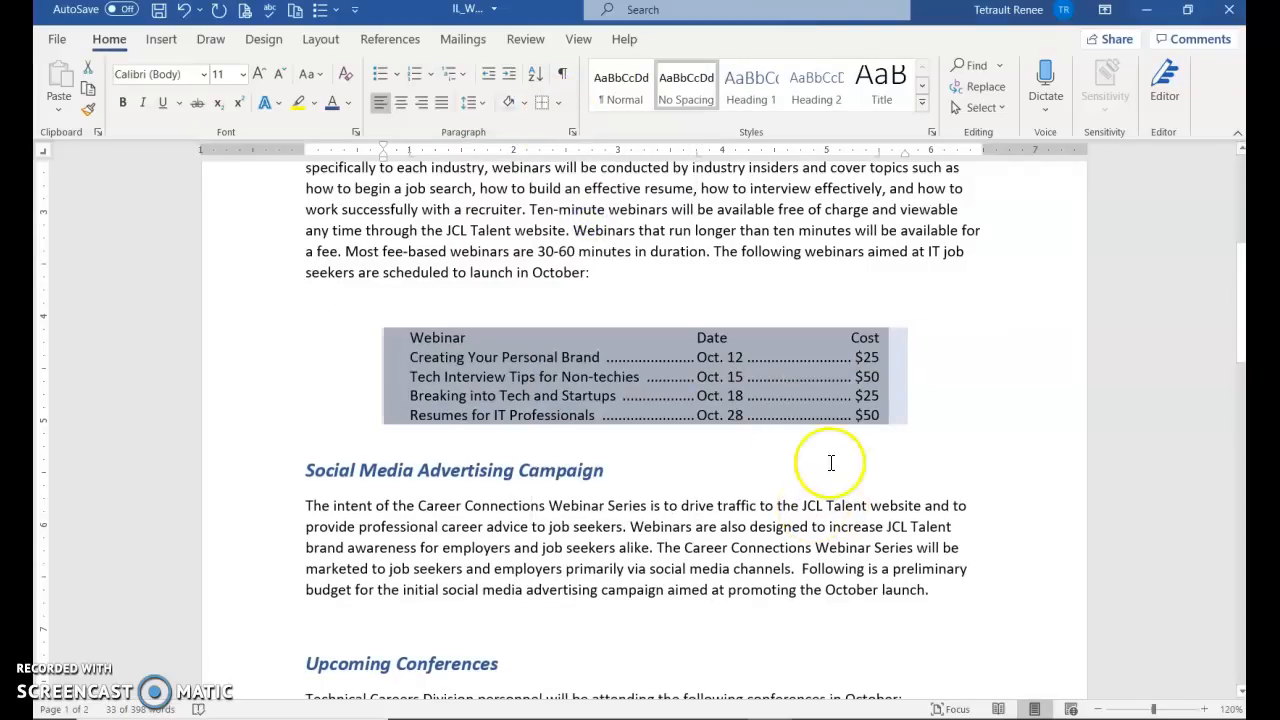
Give the schedule a solid dark blue ¾ pt box border through Borders and Shading
left_click(563, 105)
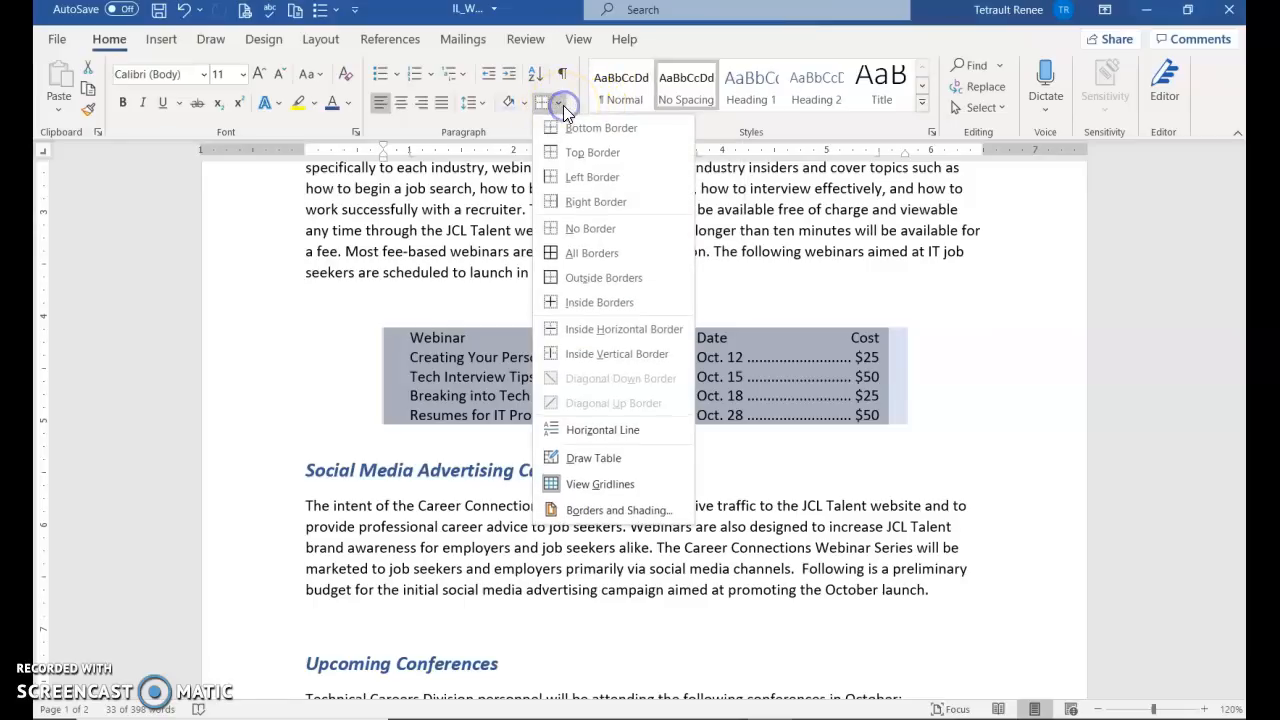
left_click(581, 521)
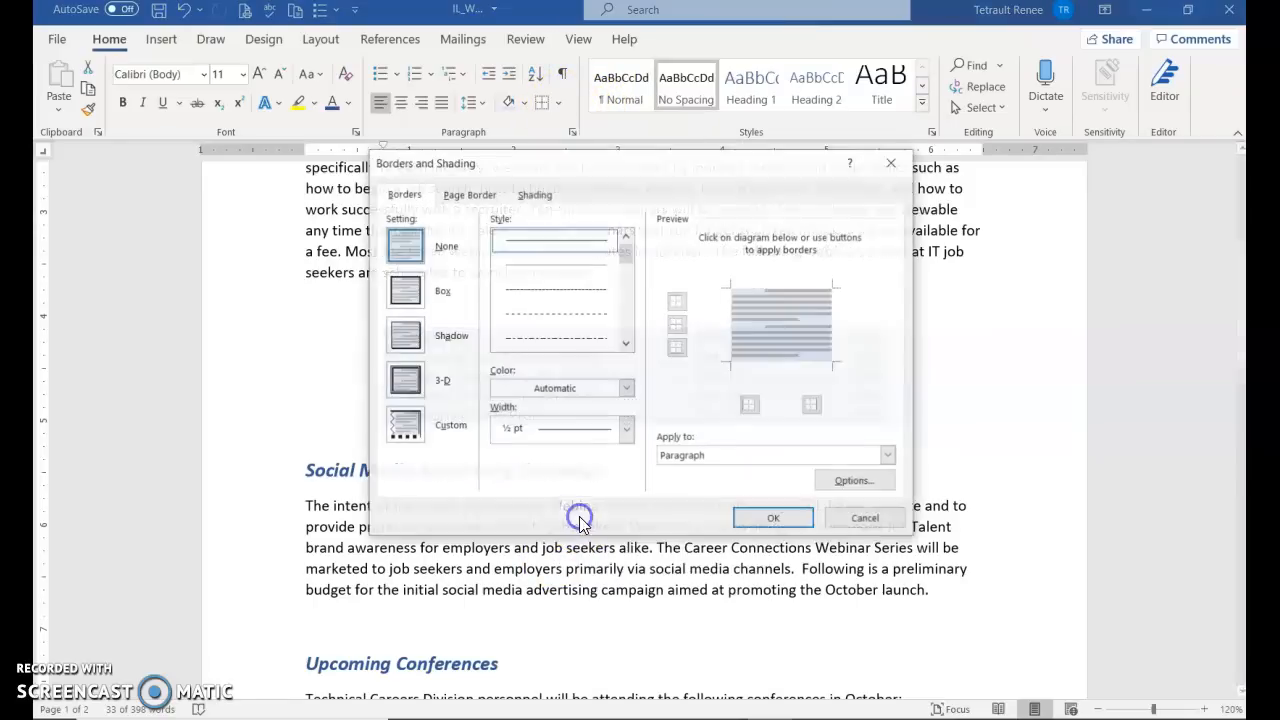
left_click(410, 290)
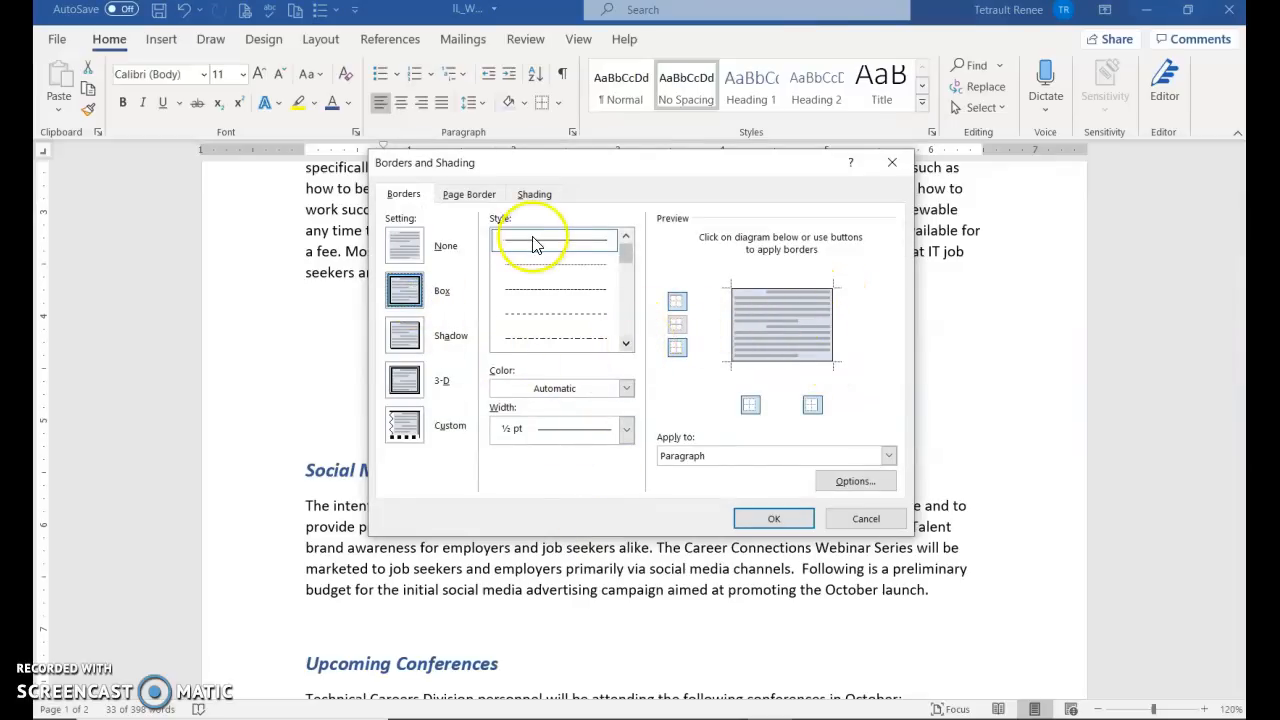
left_click(626, 344)
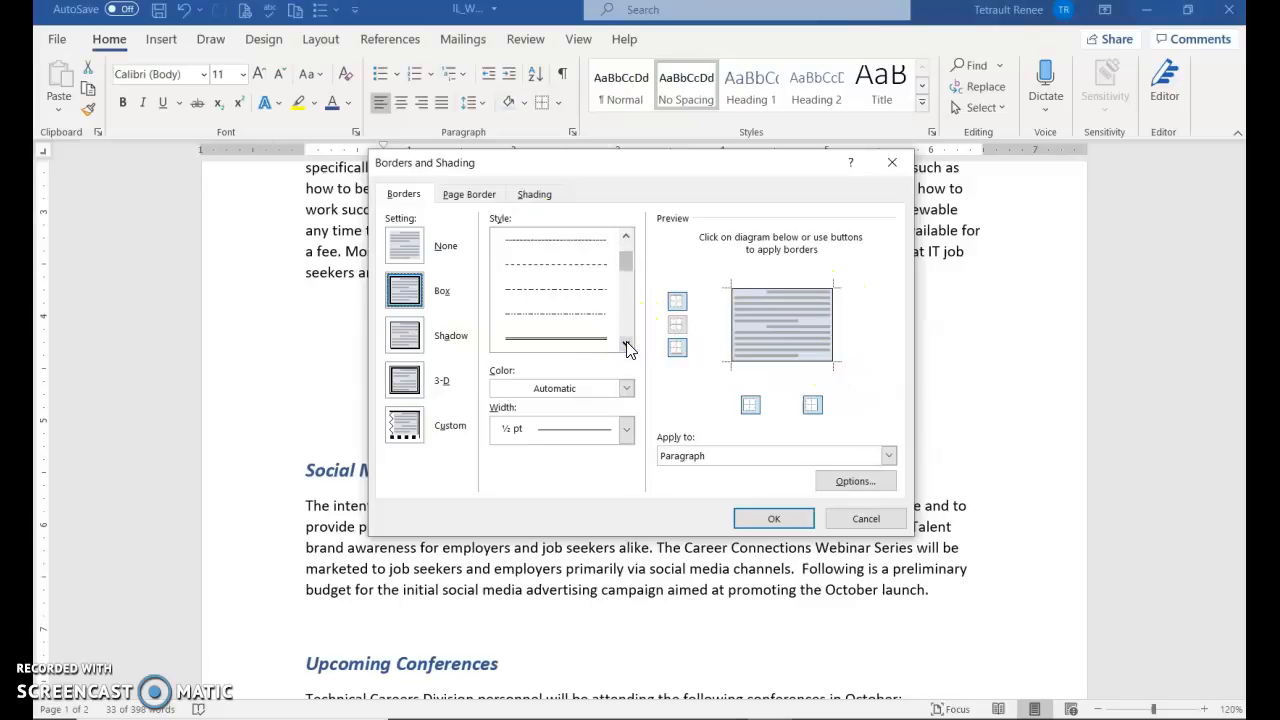
left_click(583, 340)
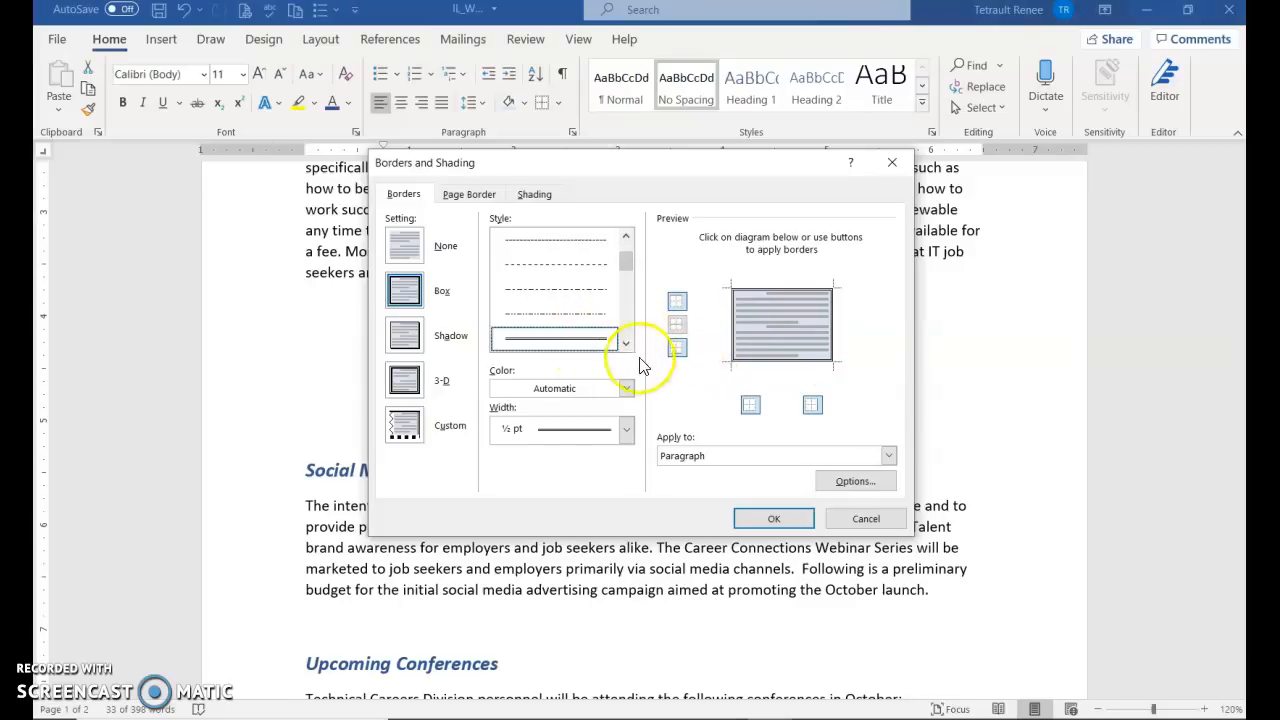
left_click(626, 388)
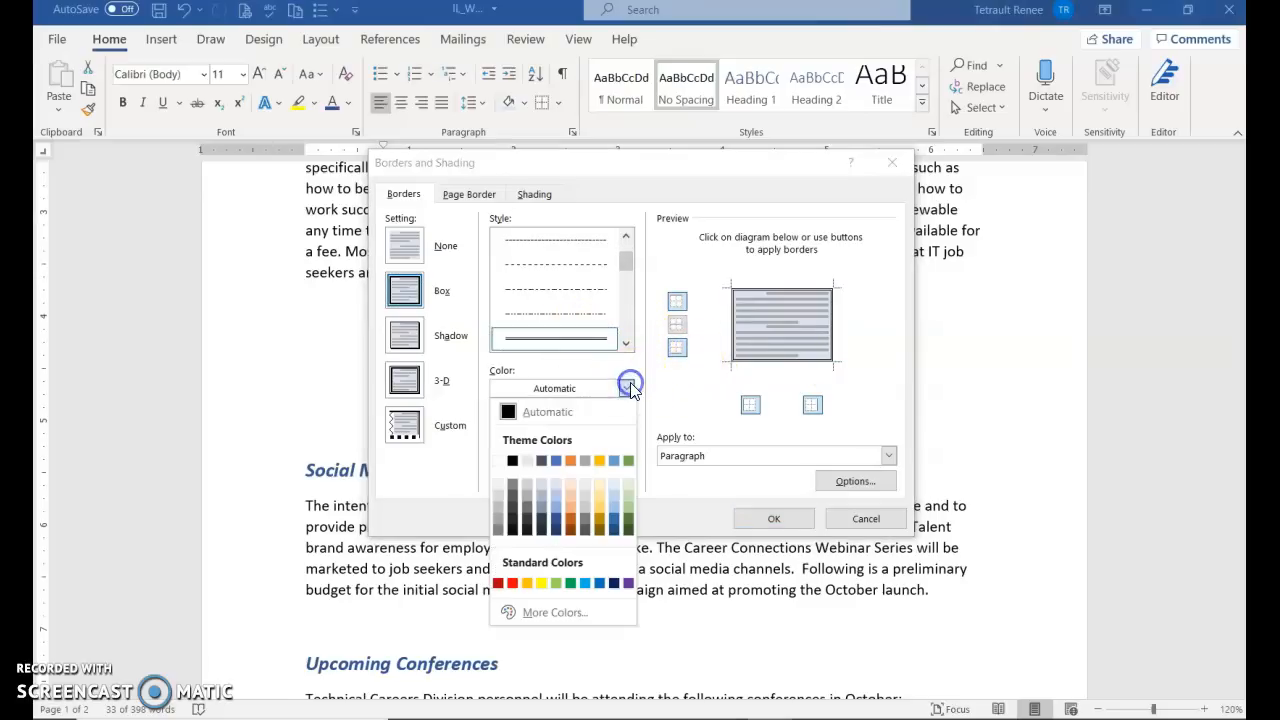
left_click(557, 530)
left_click(624, 440)
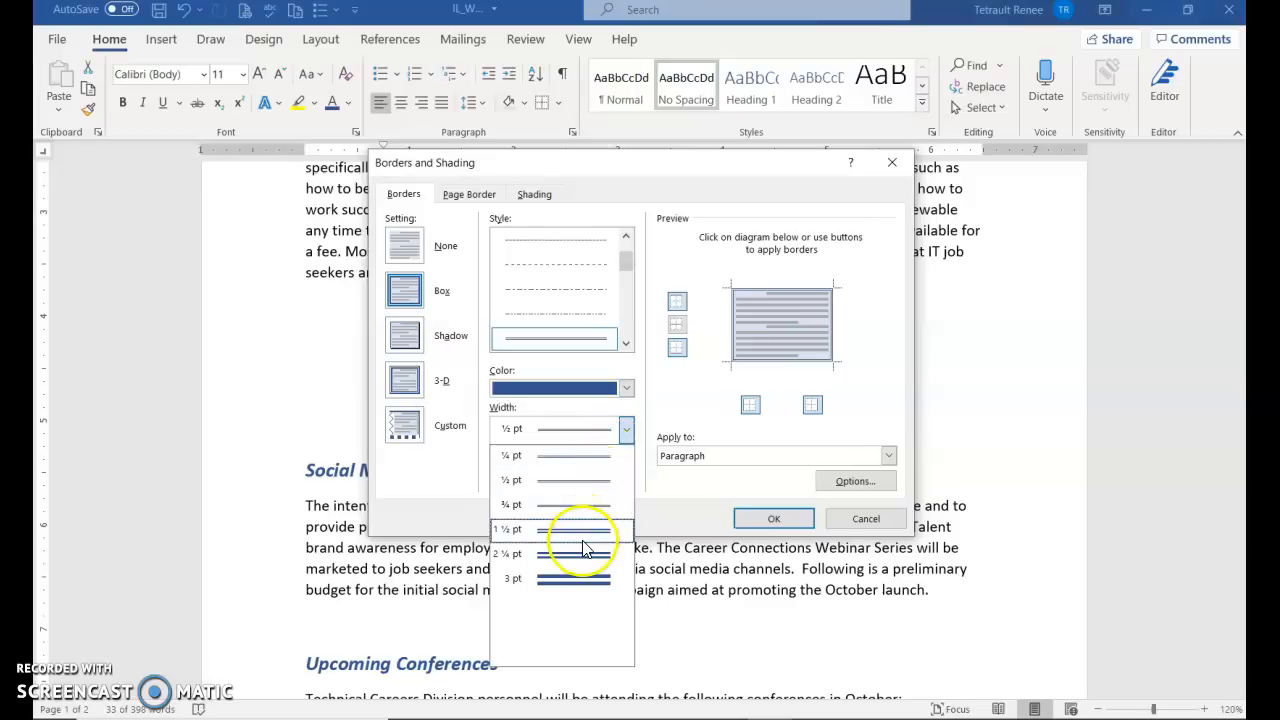
left_click(588, 508)
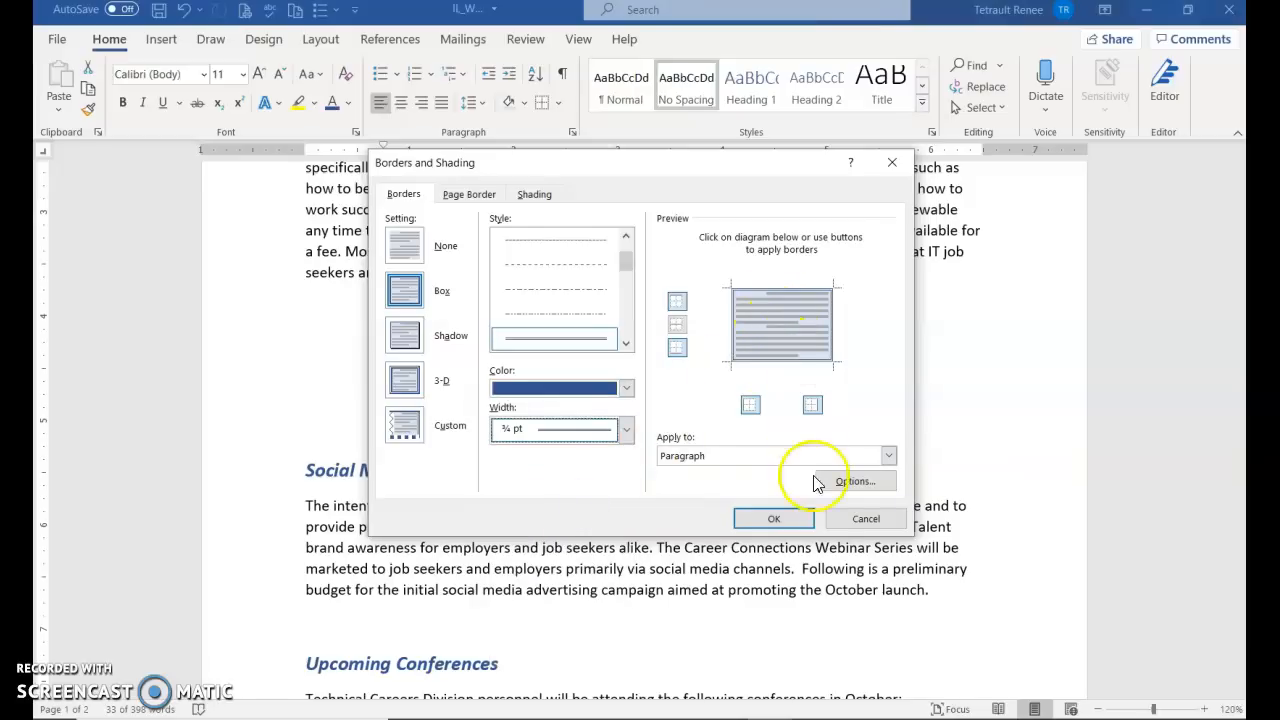
left_click(774, 518)
left_click(984, 521)
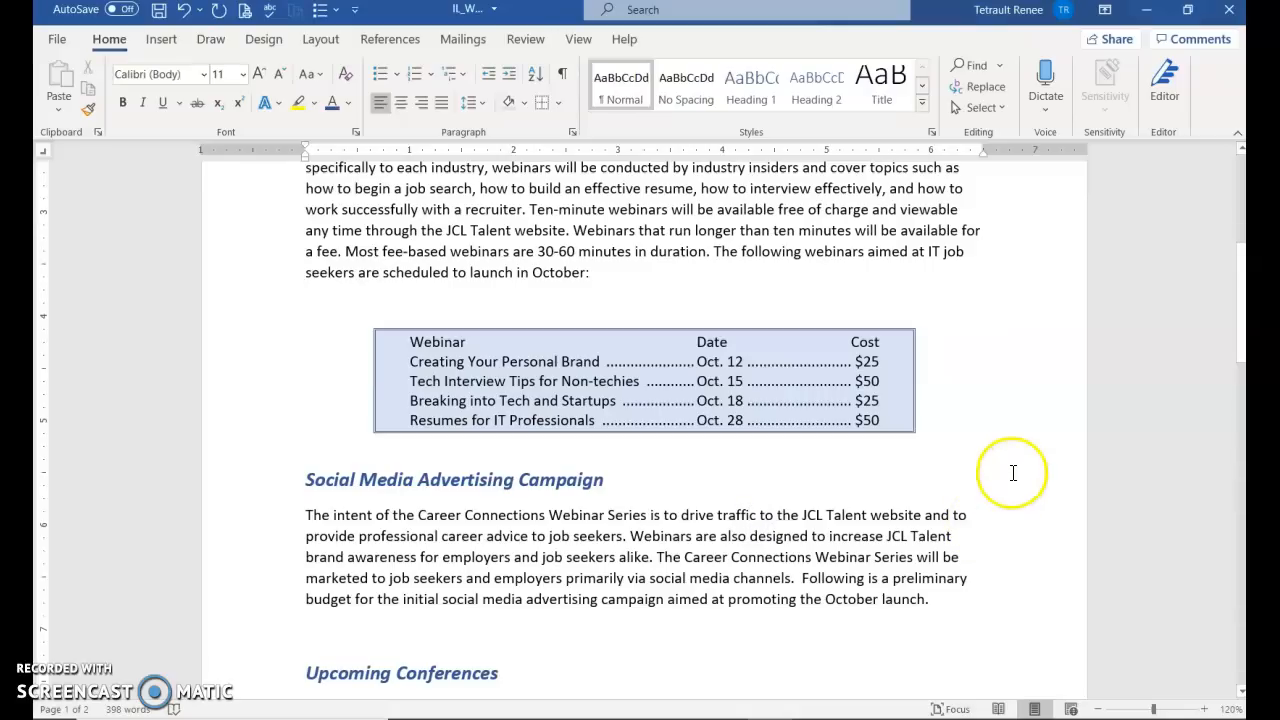
Make the Webinar/Date/Cost header line bold and Blue, Accent 1, Darker 25%
left_click(227, 336)
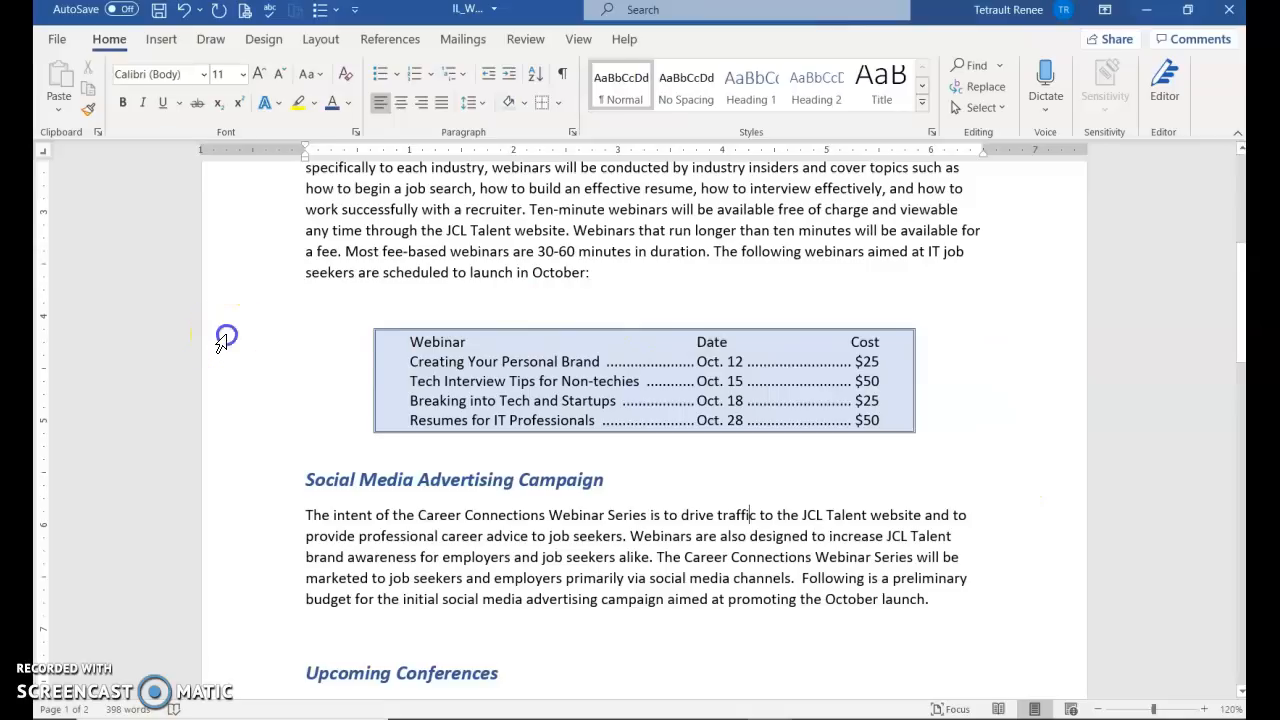
left_click(243, 305)
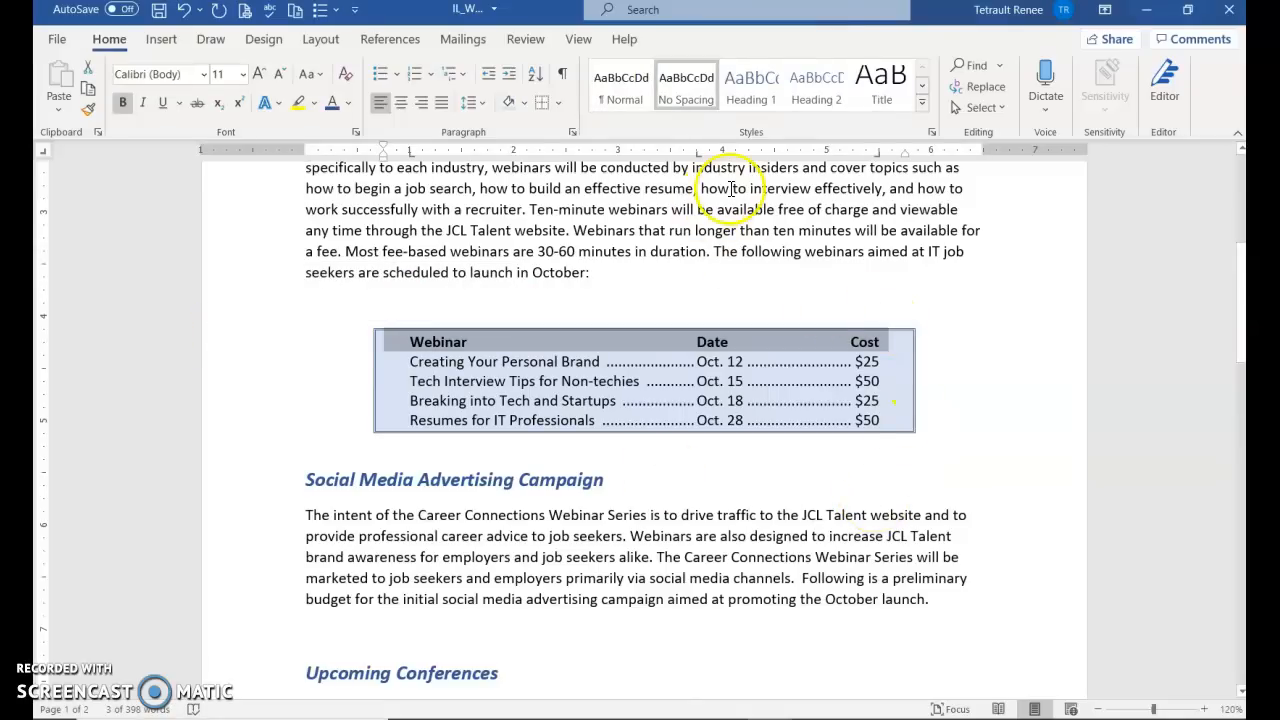
left_click(350, 104)
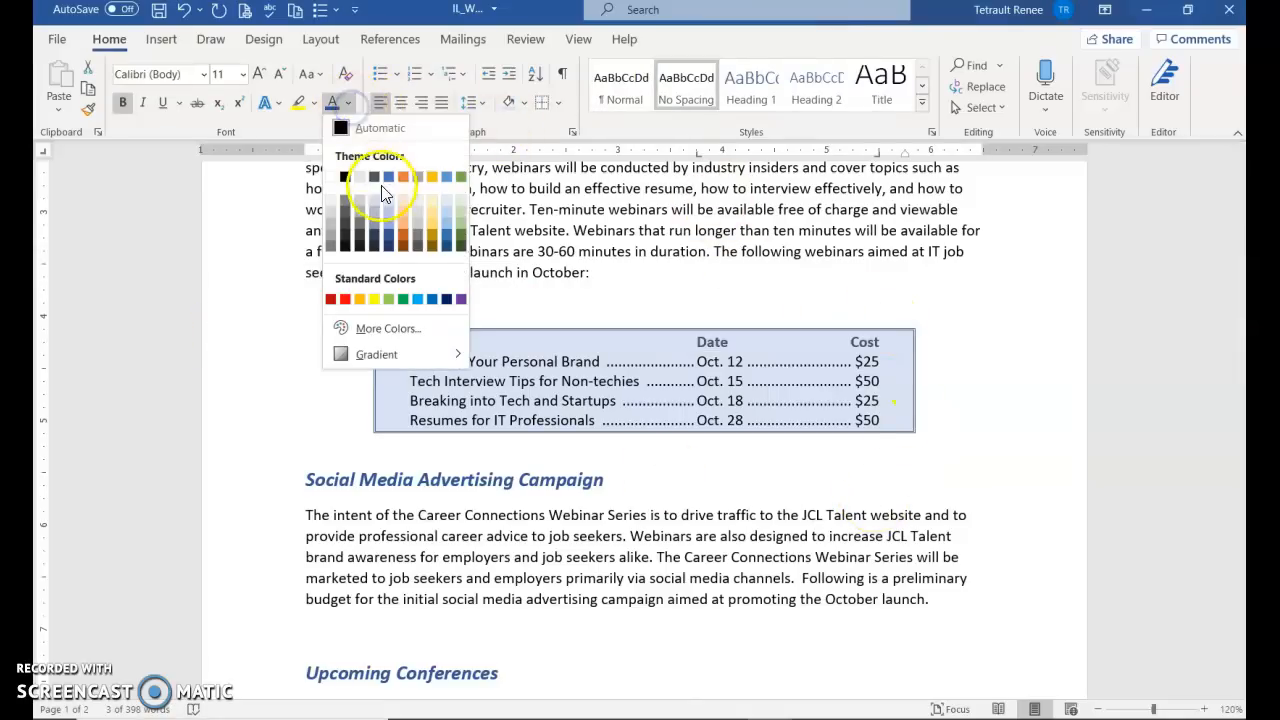
left_click(389, 239)
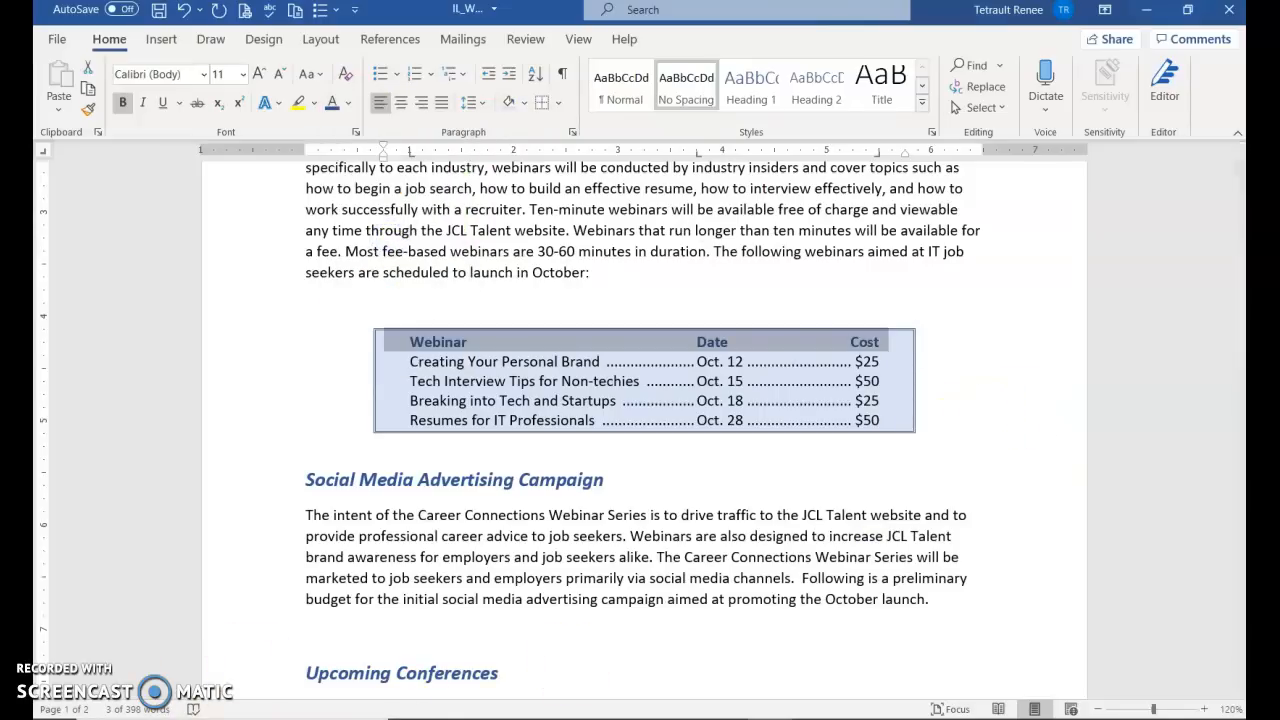
scroll(488, 603, "down", 2)
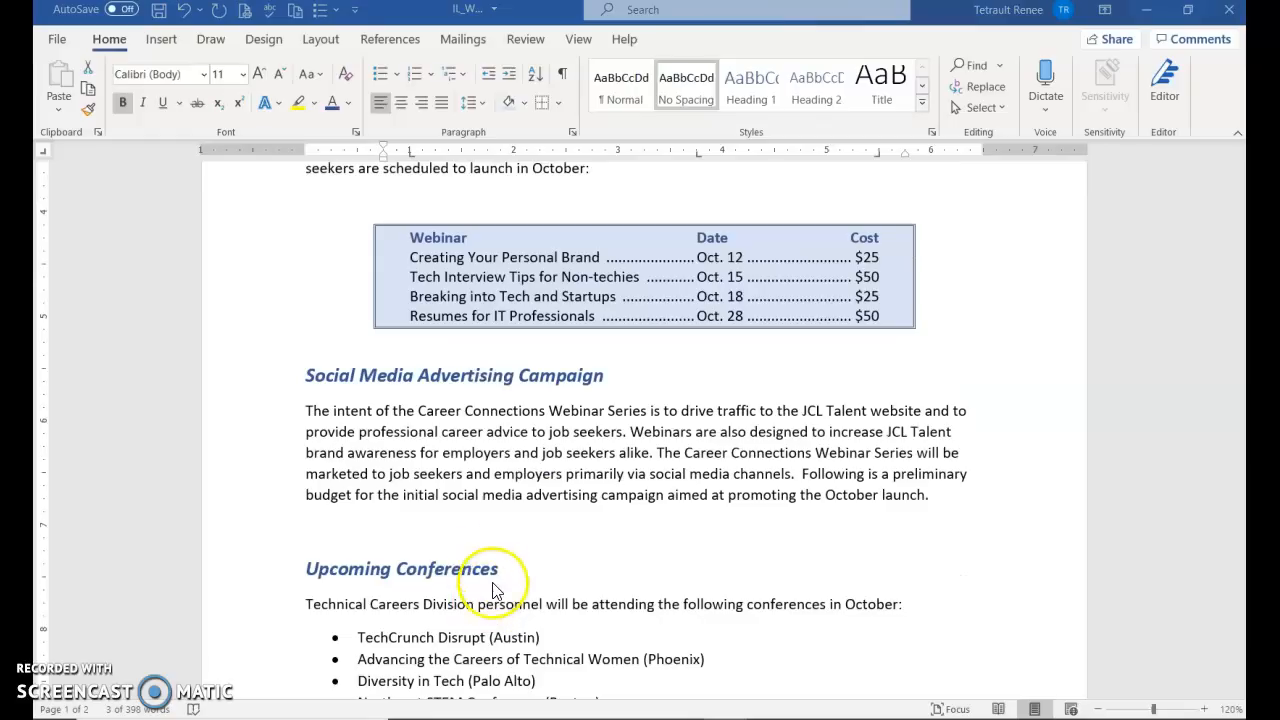
scroll(491, 571, "down", 1)
Insert a 2x4 table above Upcoming Conferences with 'Platform' and 'Marketing Goal' headers
left_click(322, 475)
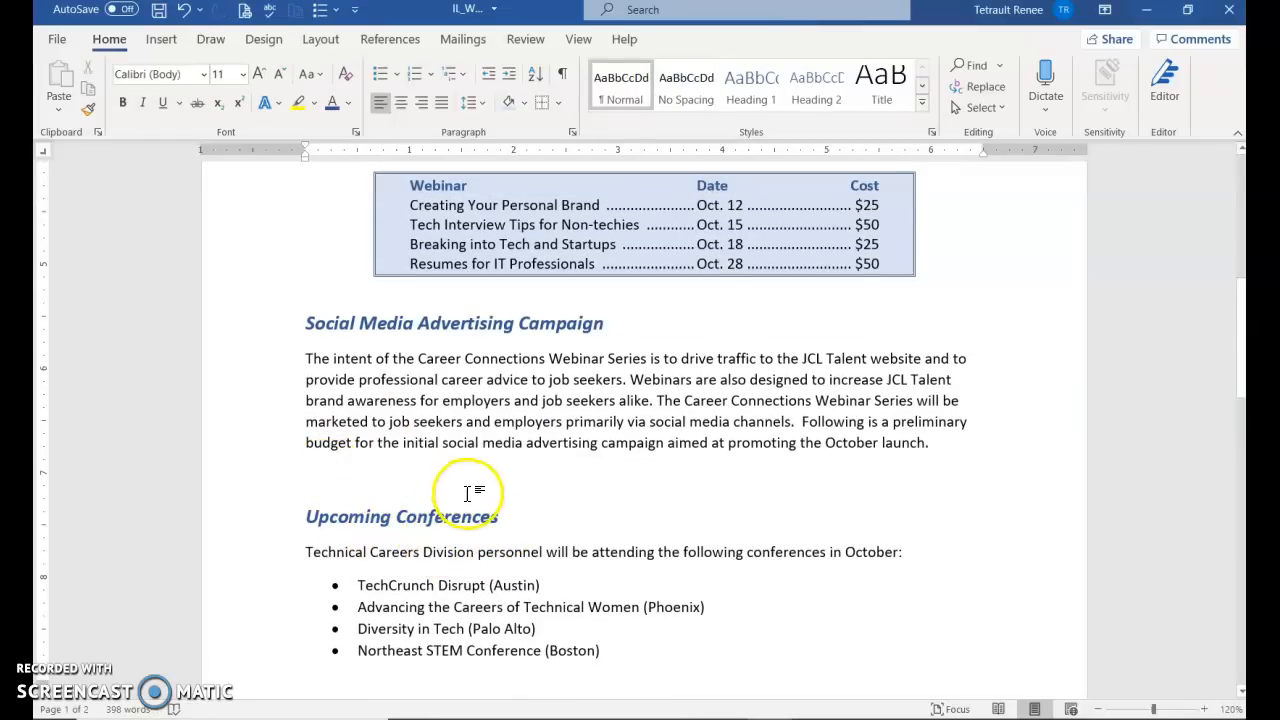
left_click(163, 40)
left_click(171, 86)
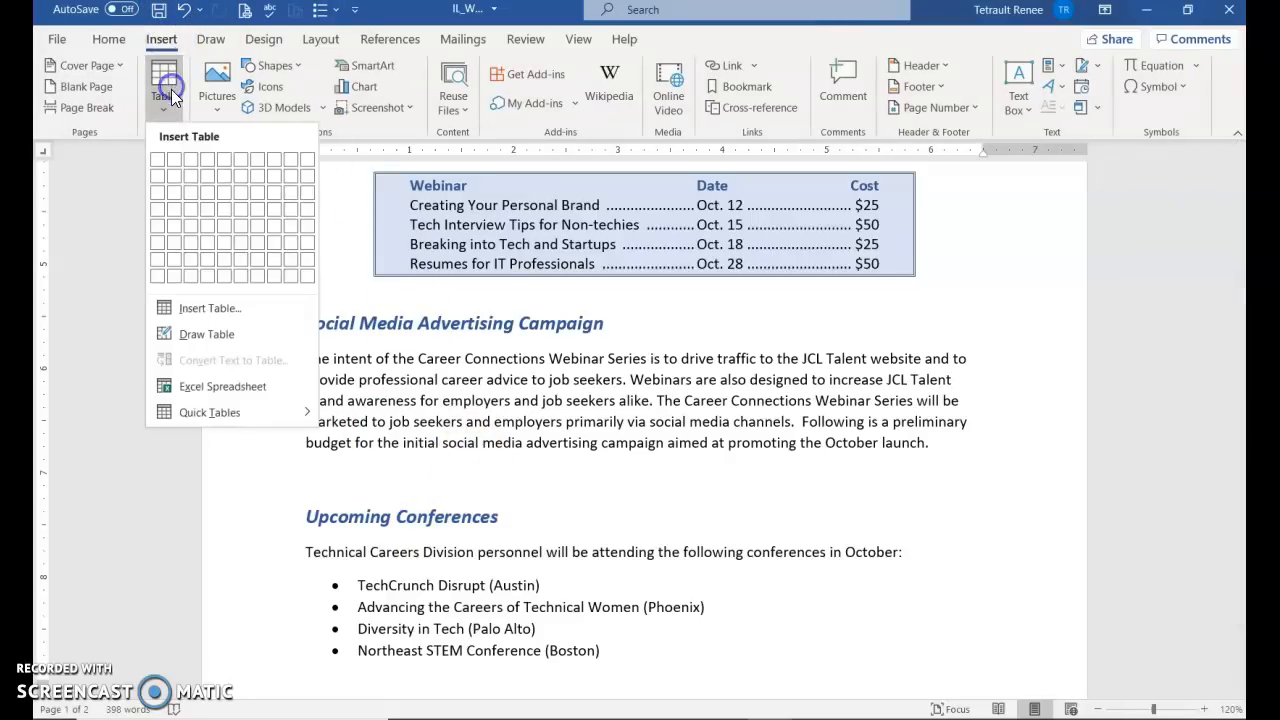
left_click(181, 217)
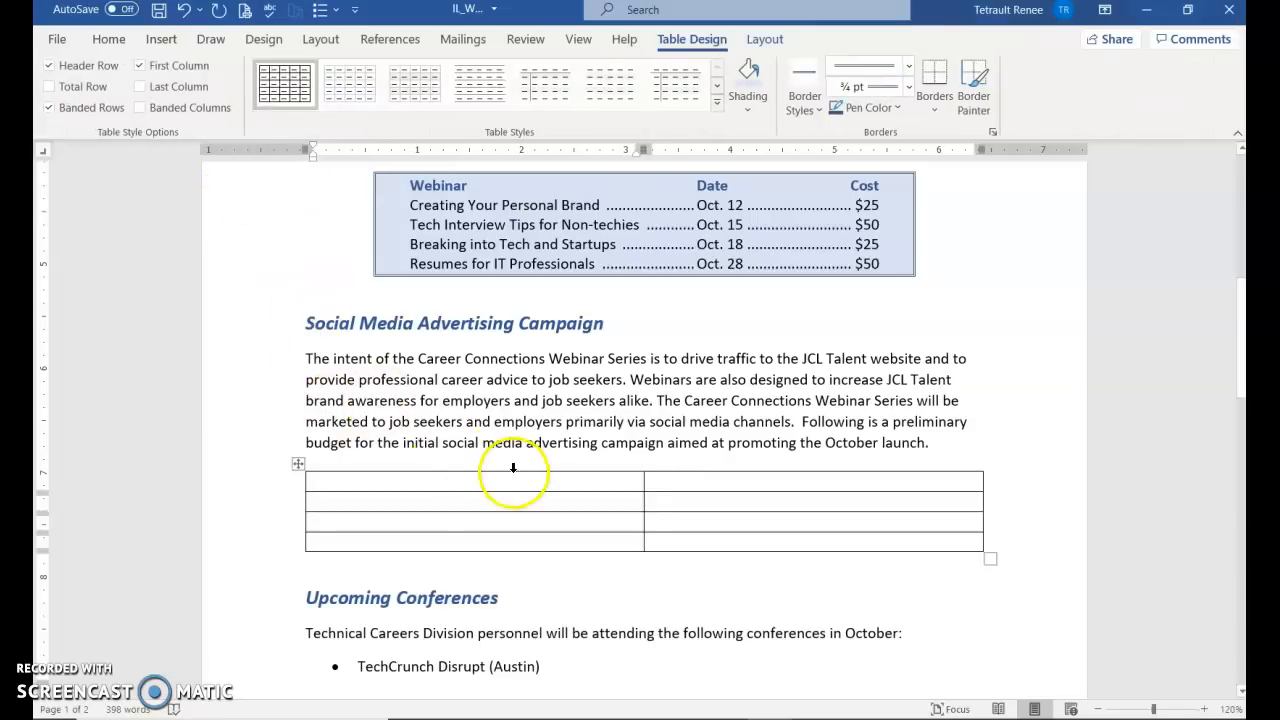
type("Platform")
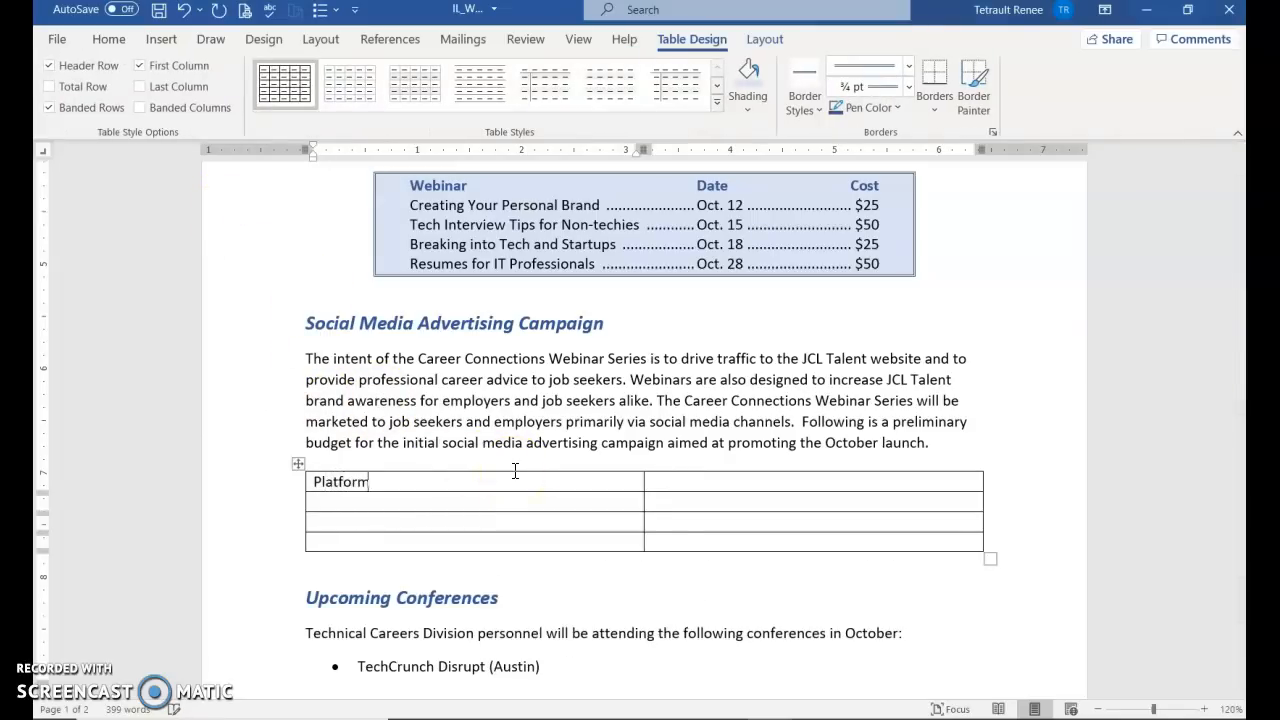
key("Tab")
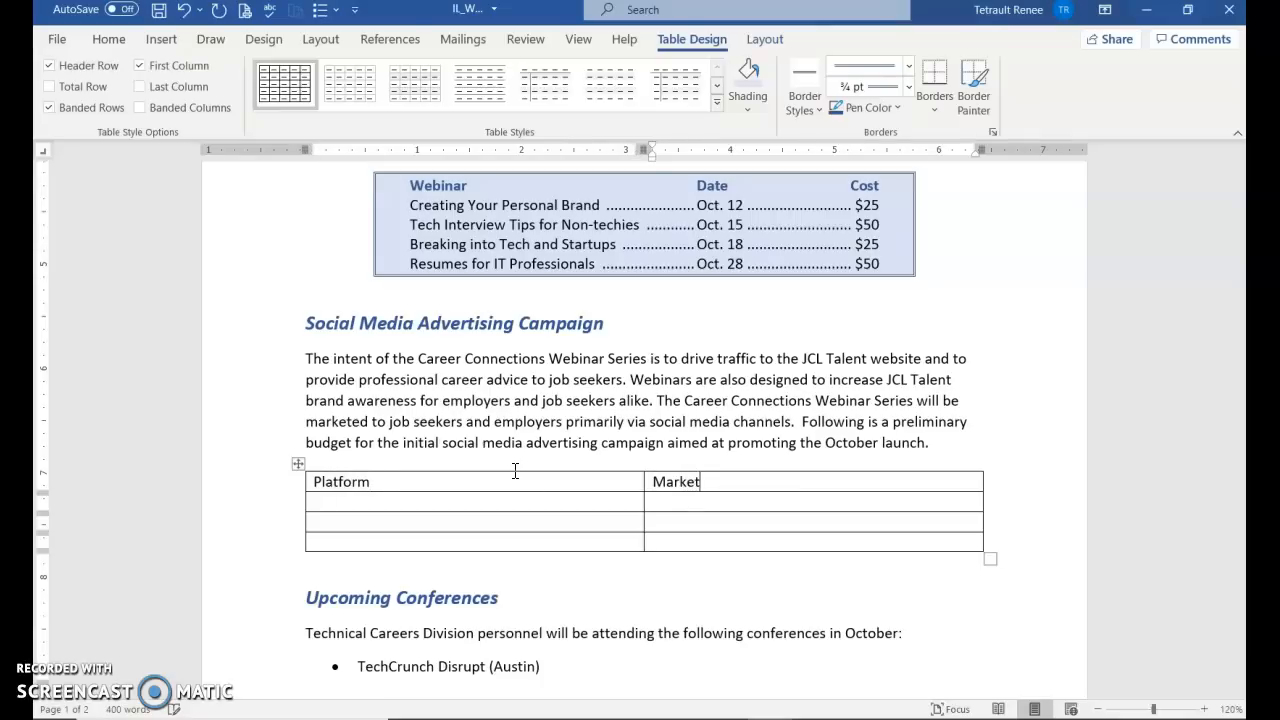
type("Marketing Goal")
key("Tab")
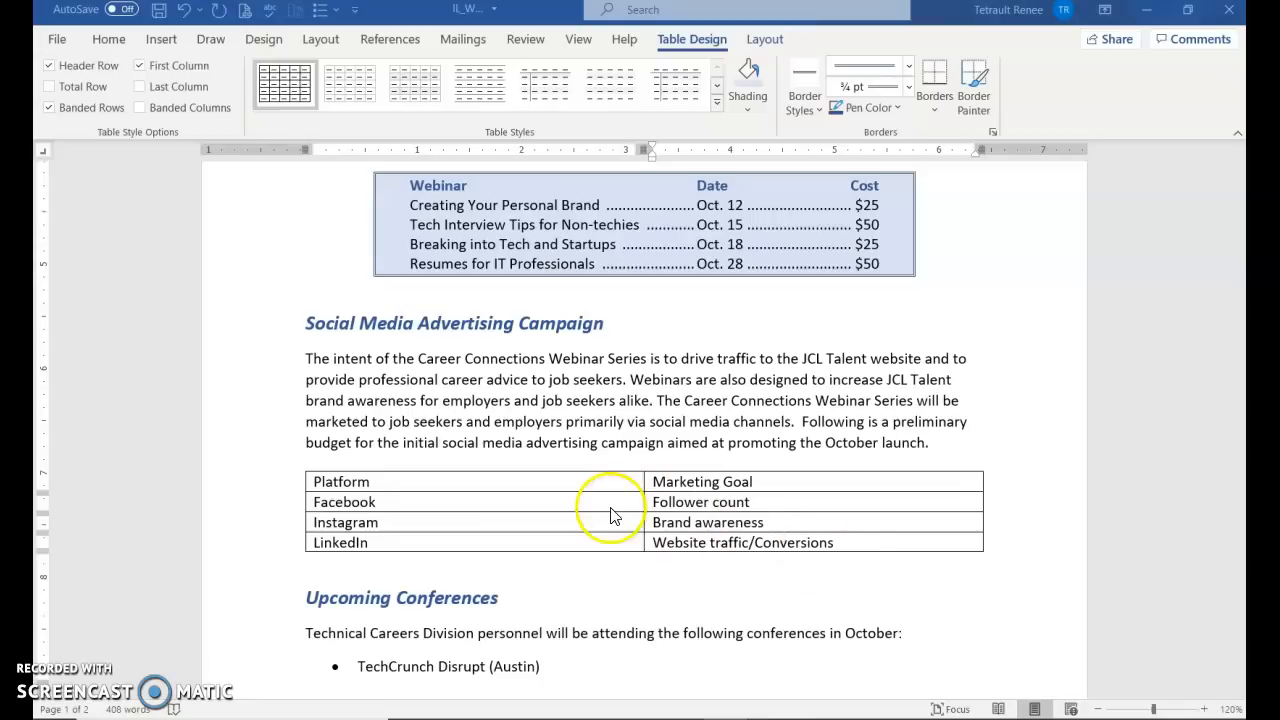
Move through the platform table's cells to the last cell and append a new bottom row
left_click(436, 503)
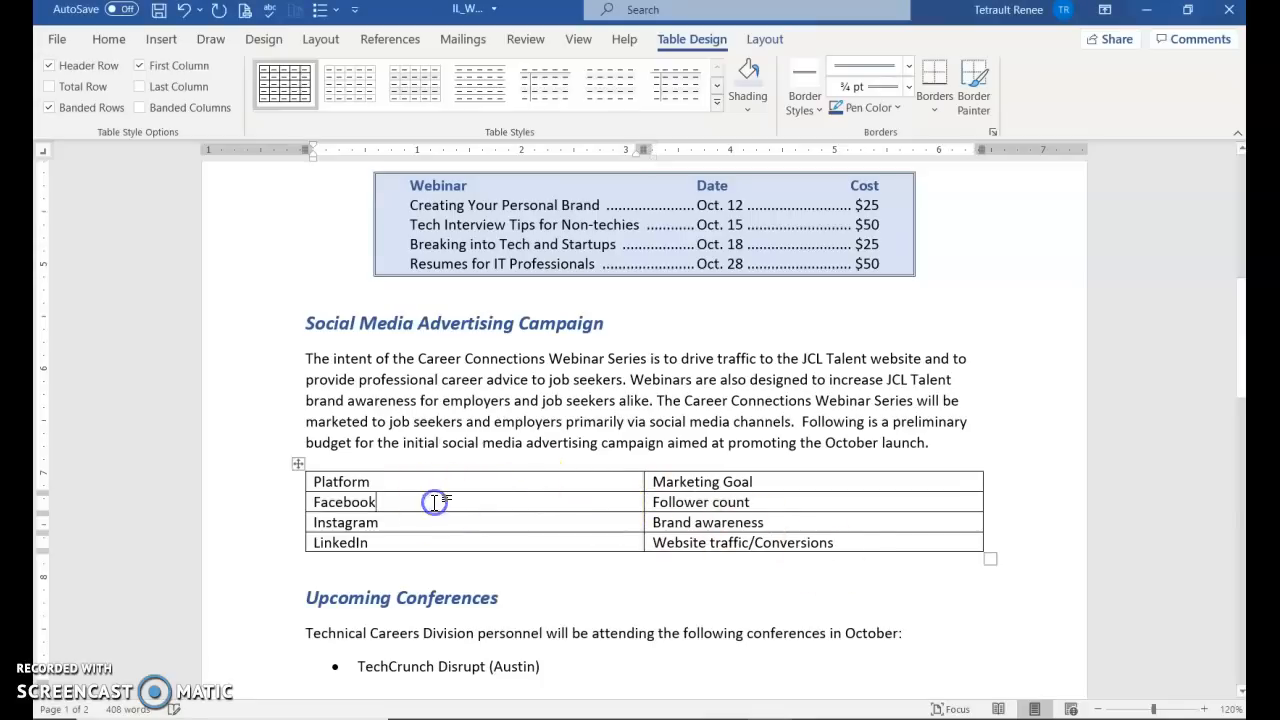
key("Tab")
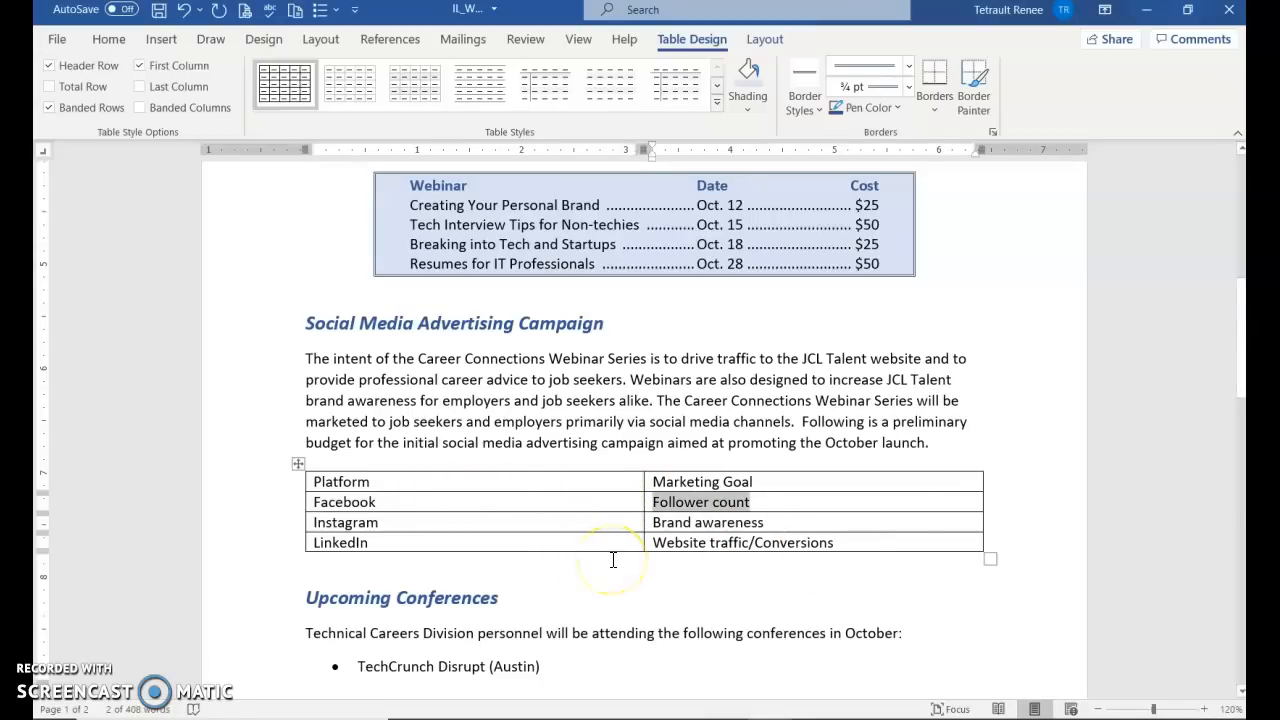
key("Tab")
key("Tab")
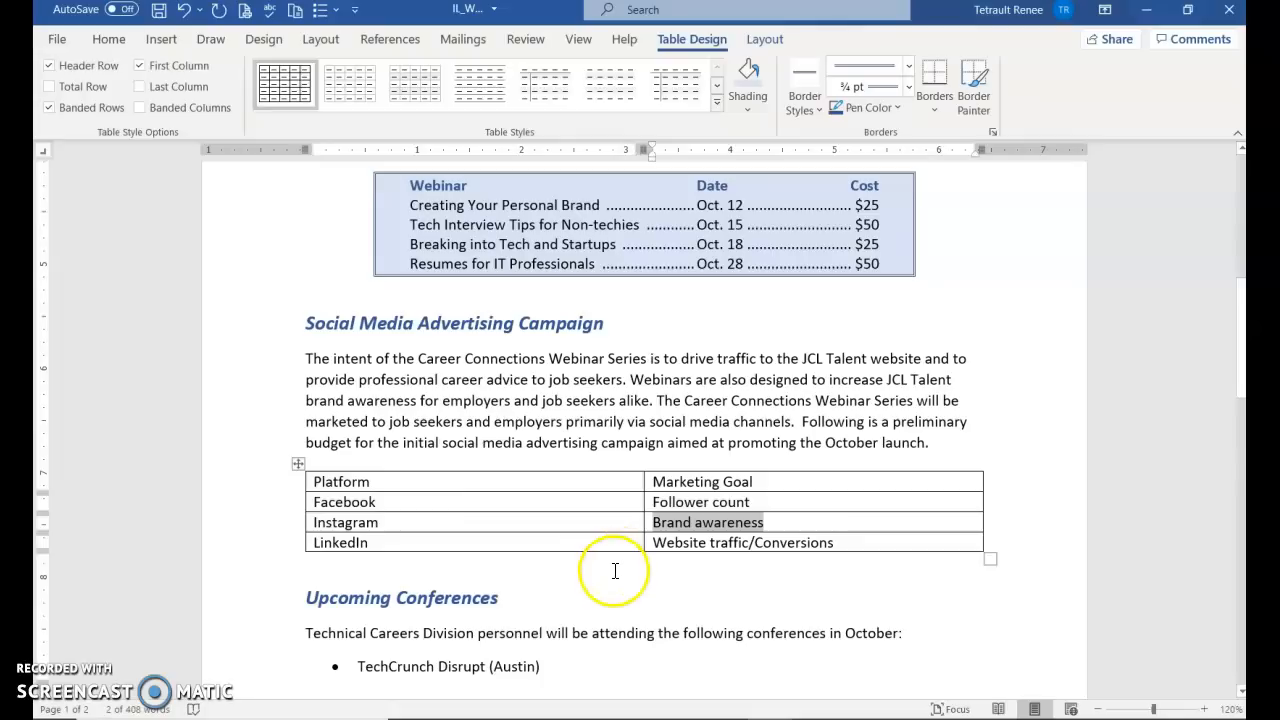
key("shift+Tab")
key("shift+Tab")
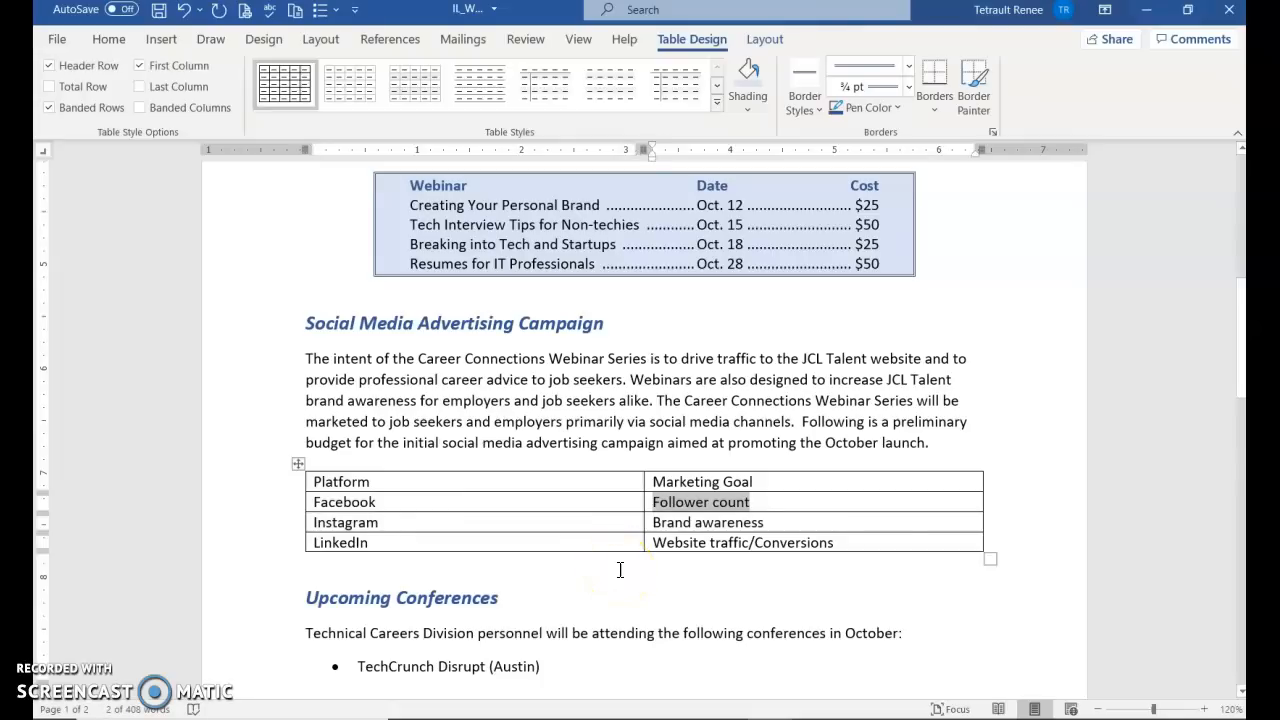
key("Tab")
key("Tab")
key("Tab")
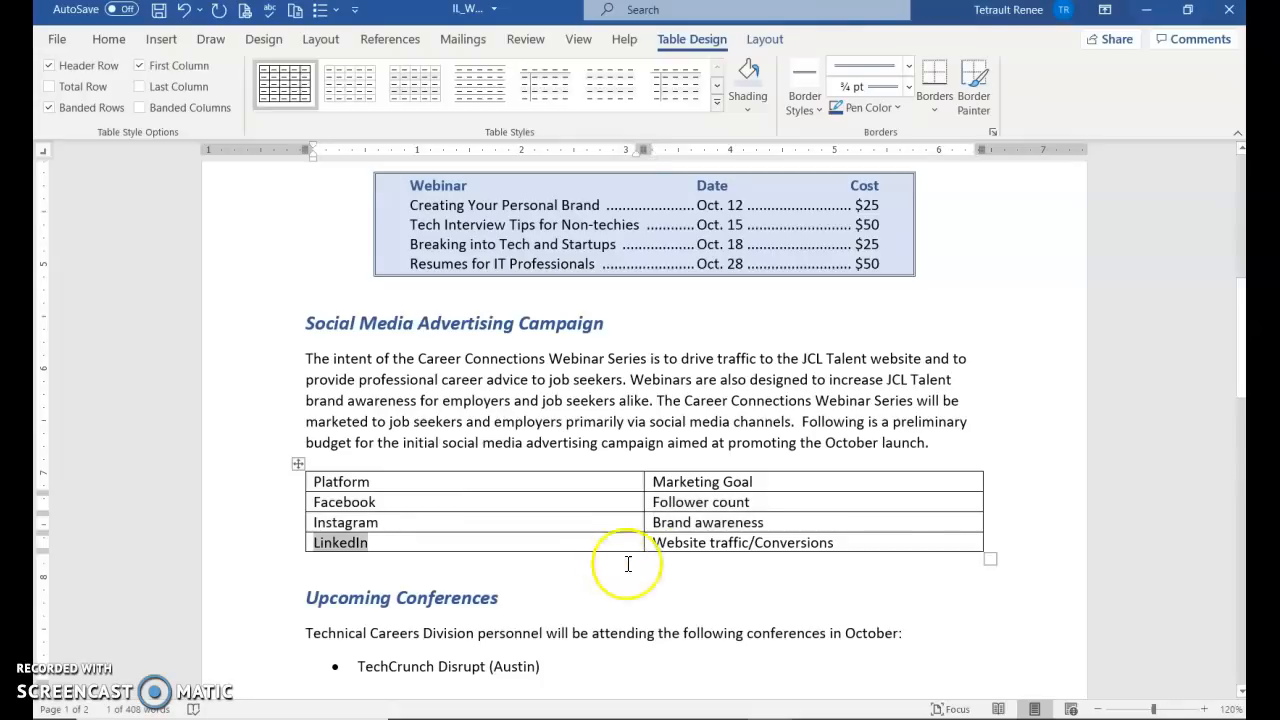
left_click(768, 523)
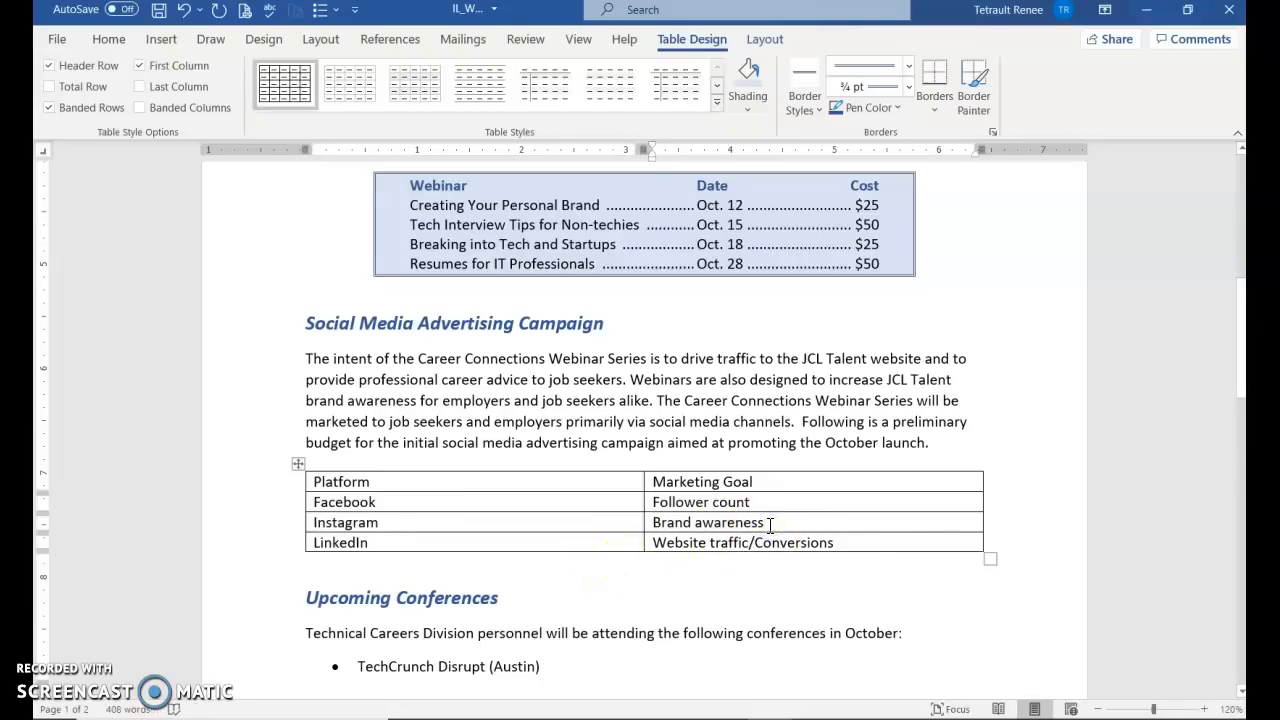
key("Return")
key("BackSpace")
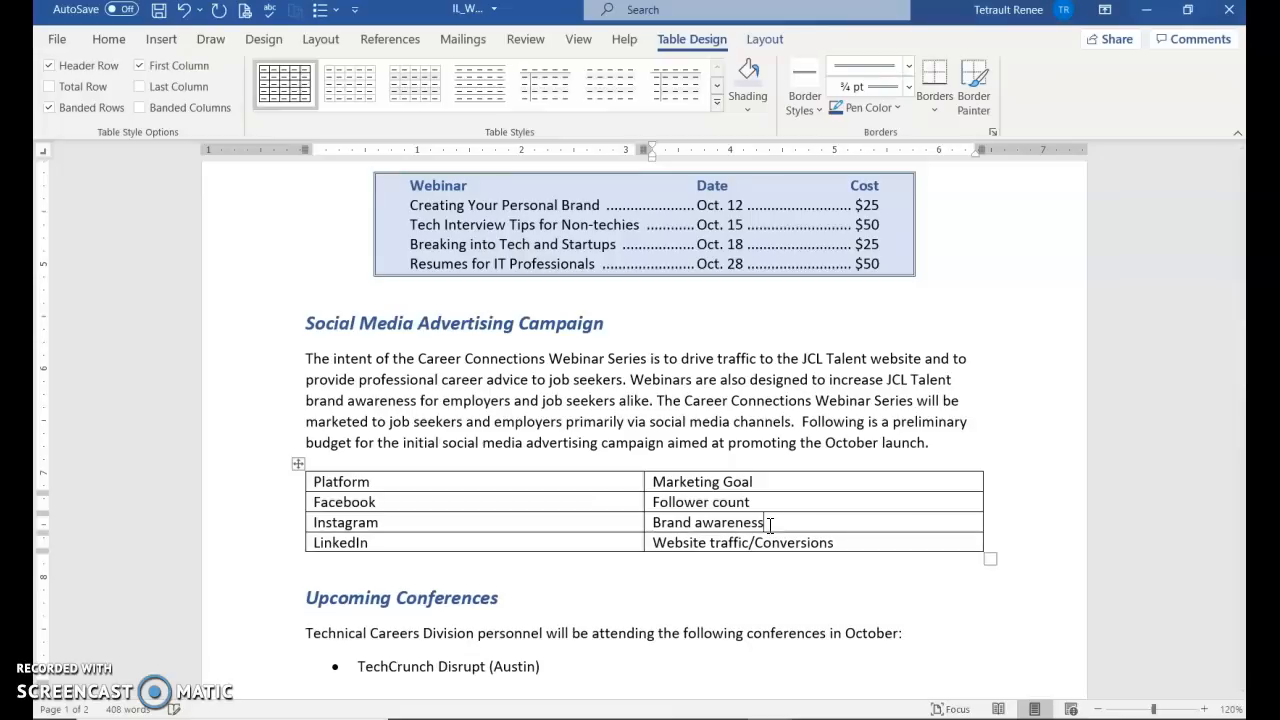
left_click(884, 548)
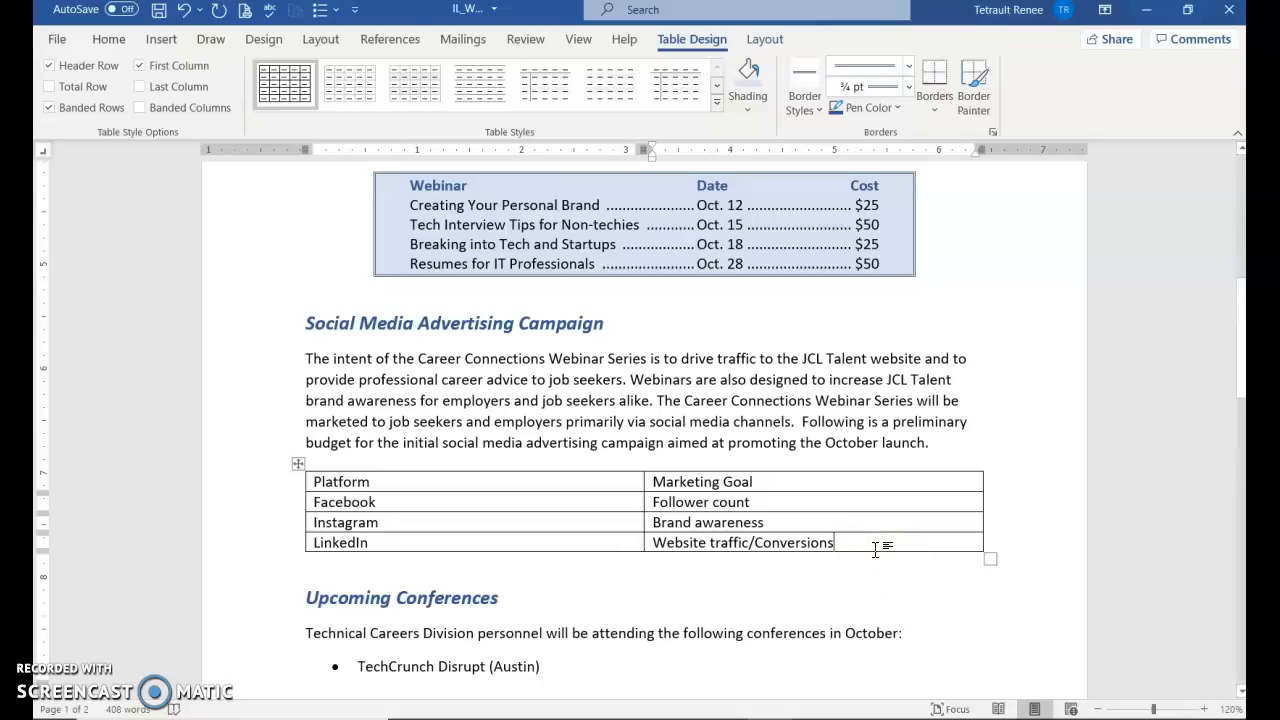
key("Tab")
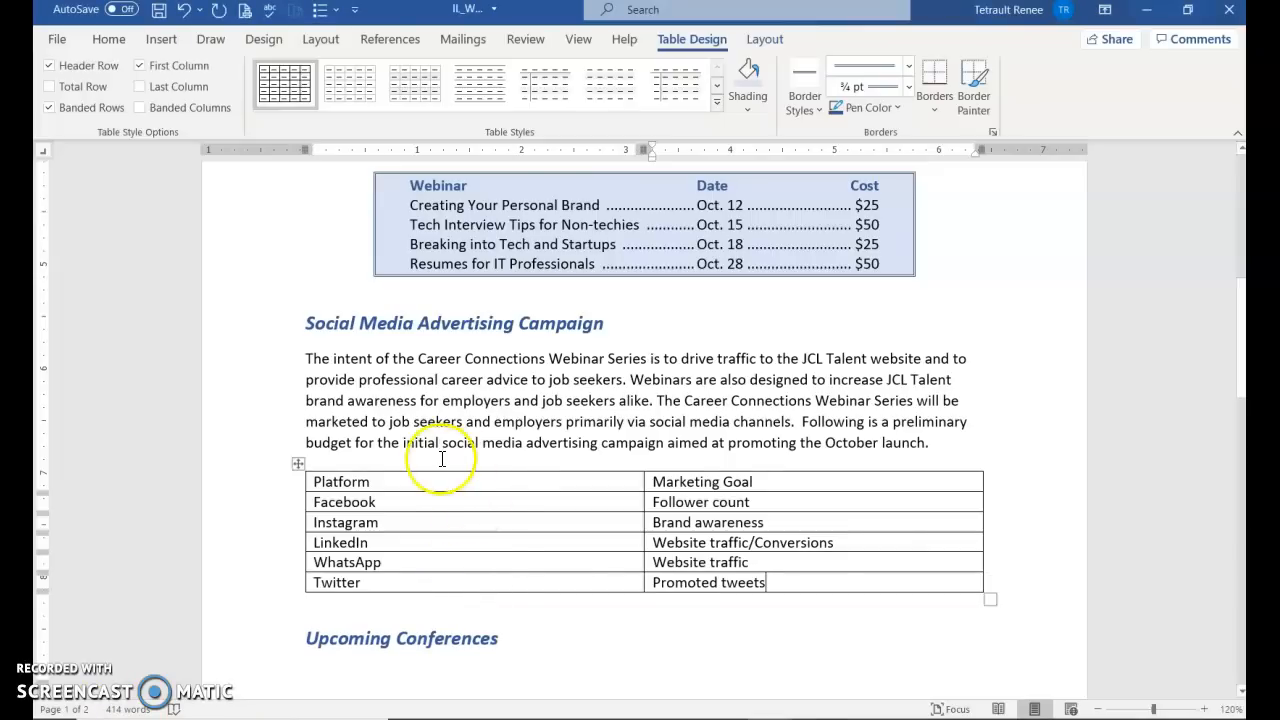
Turn on formatting marks and insert a Snapchat / Brand awareness row between WhatsApp and Twitter
left_click(123, 38)
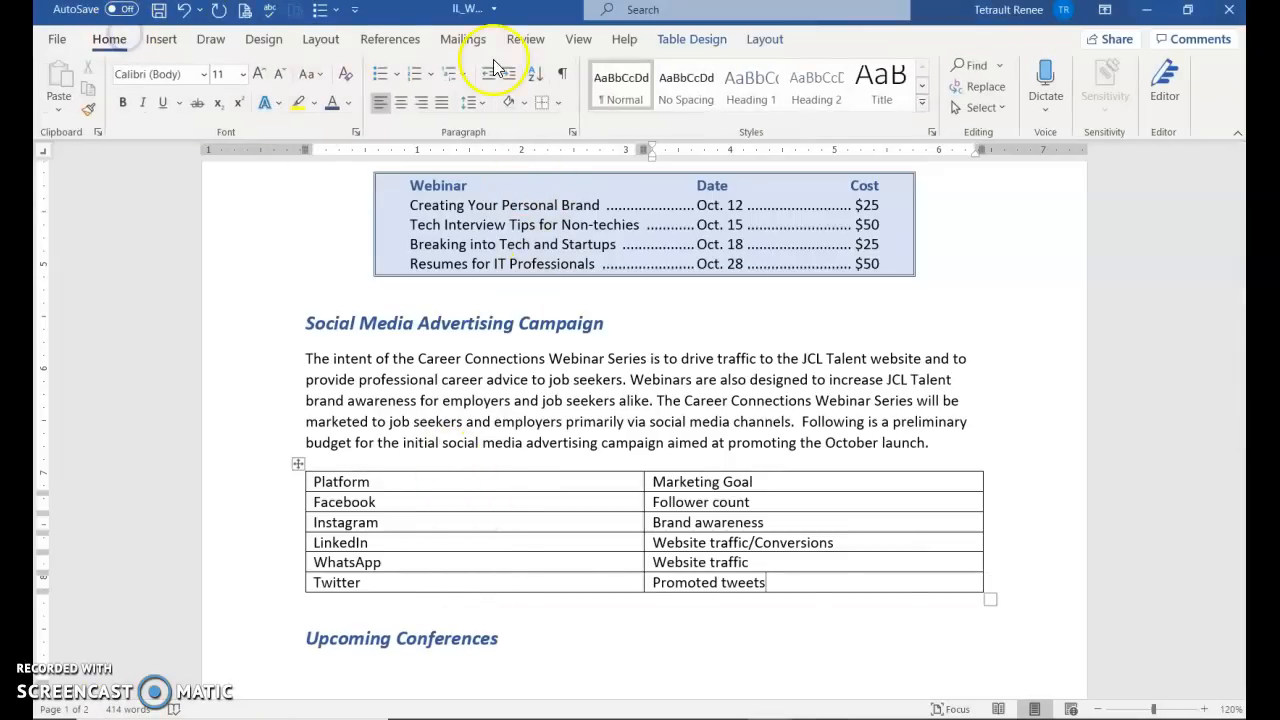
left_click(563, 80)
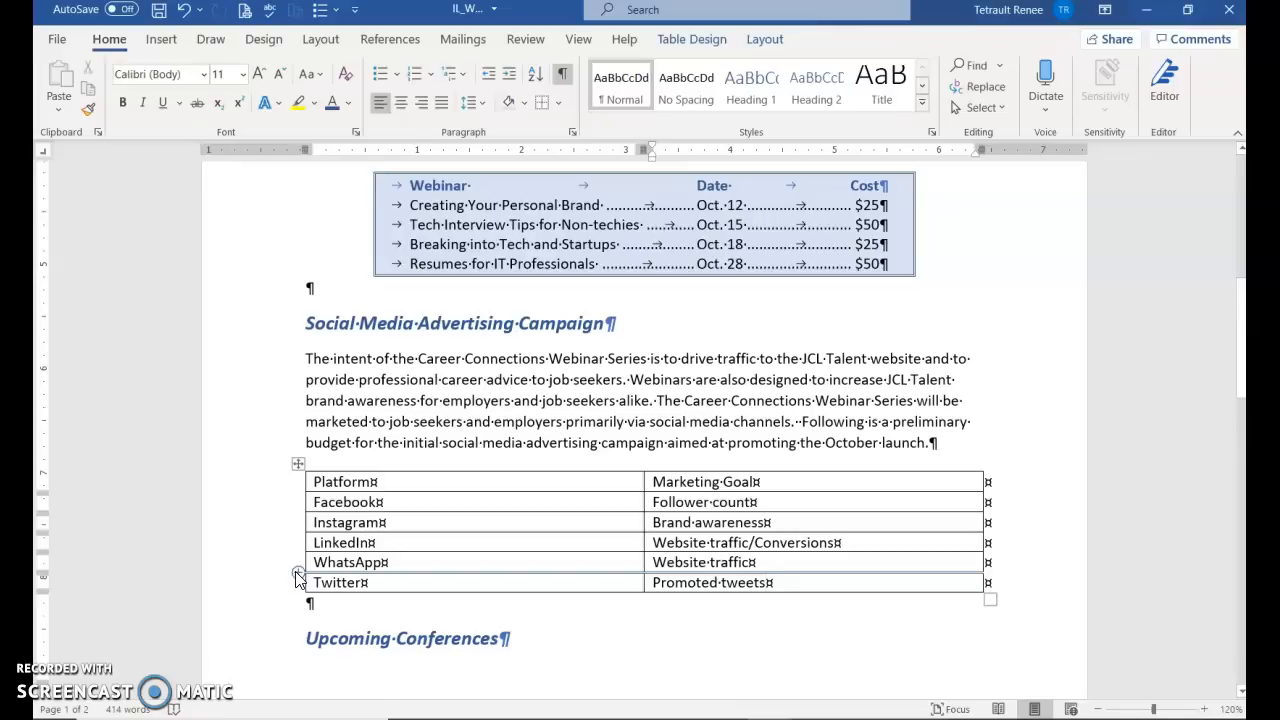
left_click(299, 575)
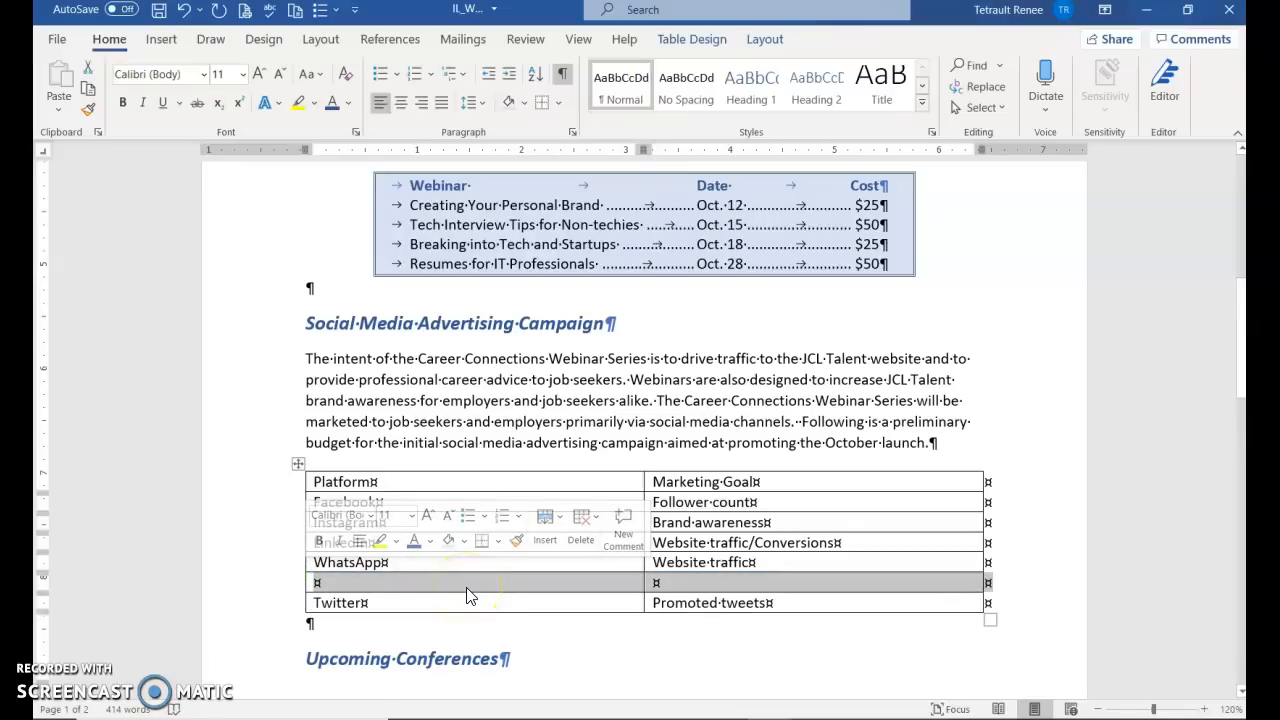
type("Sna")
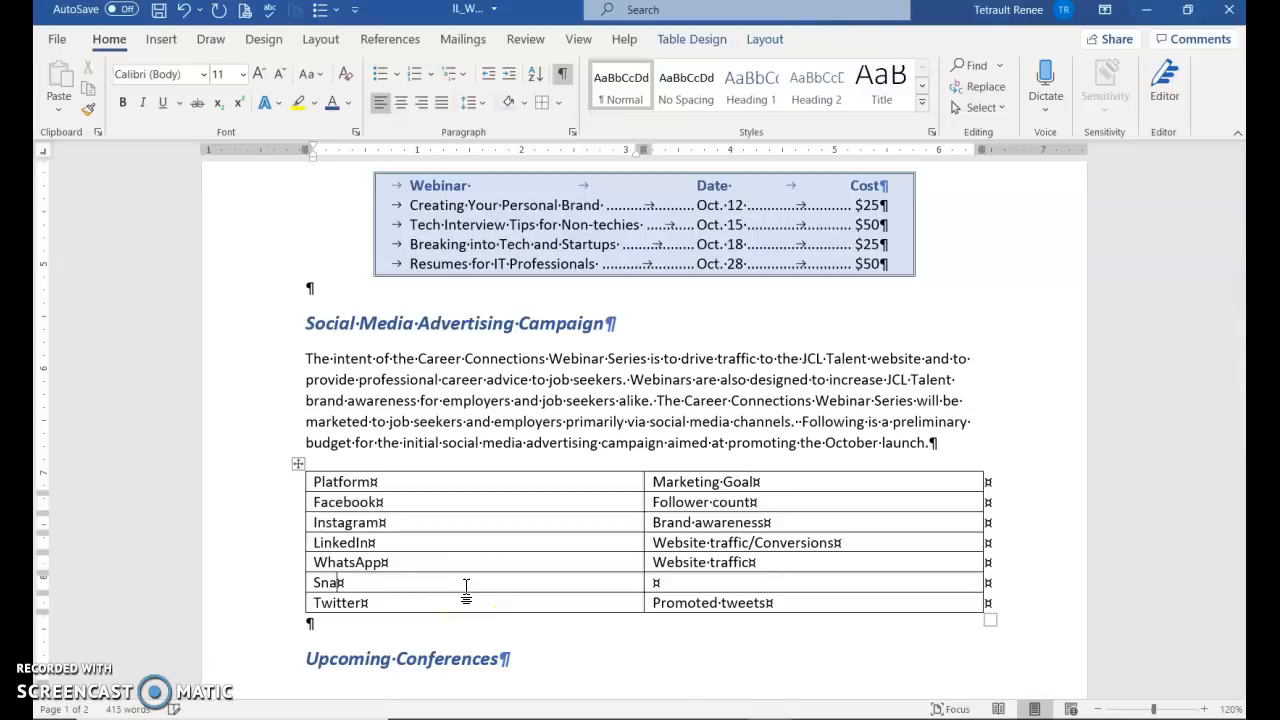
type("pchat")
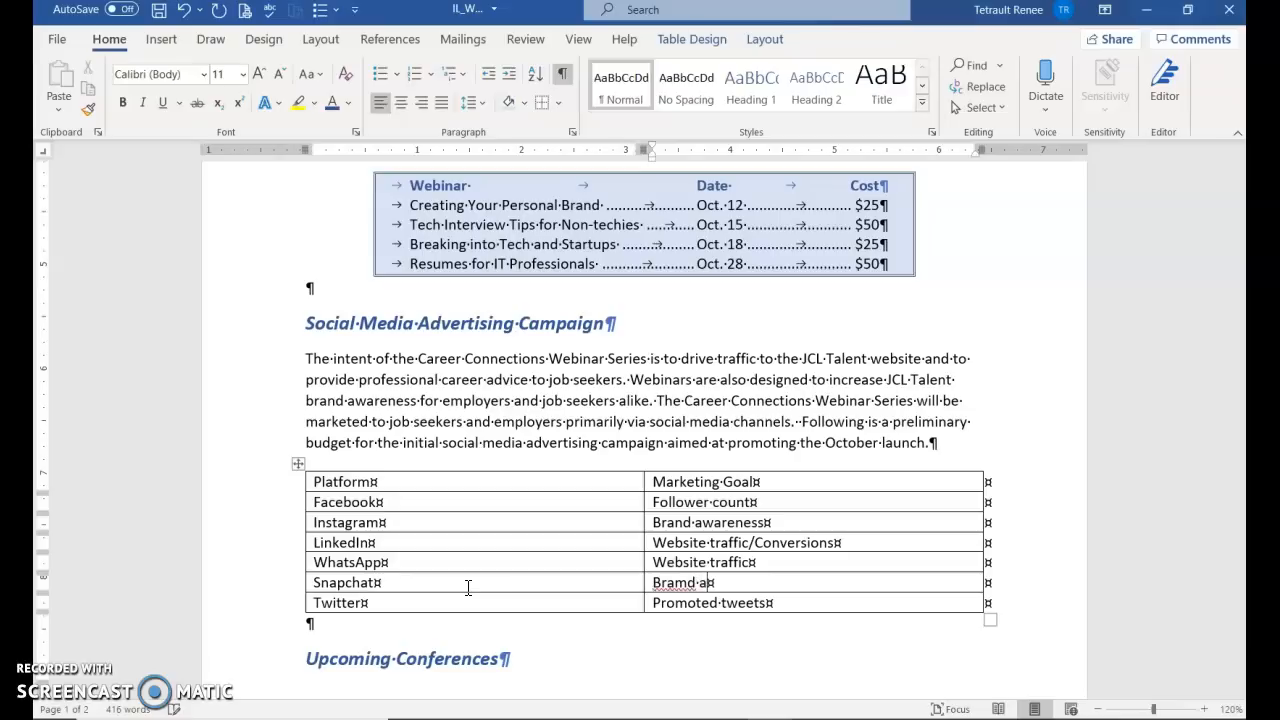
key("BackSpace")
key("BackSpace")
key("BackSpace")
type("nd awareness")
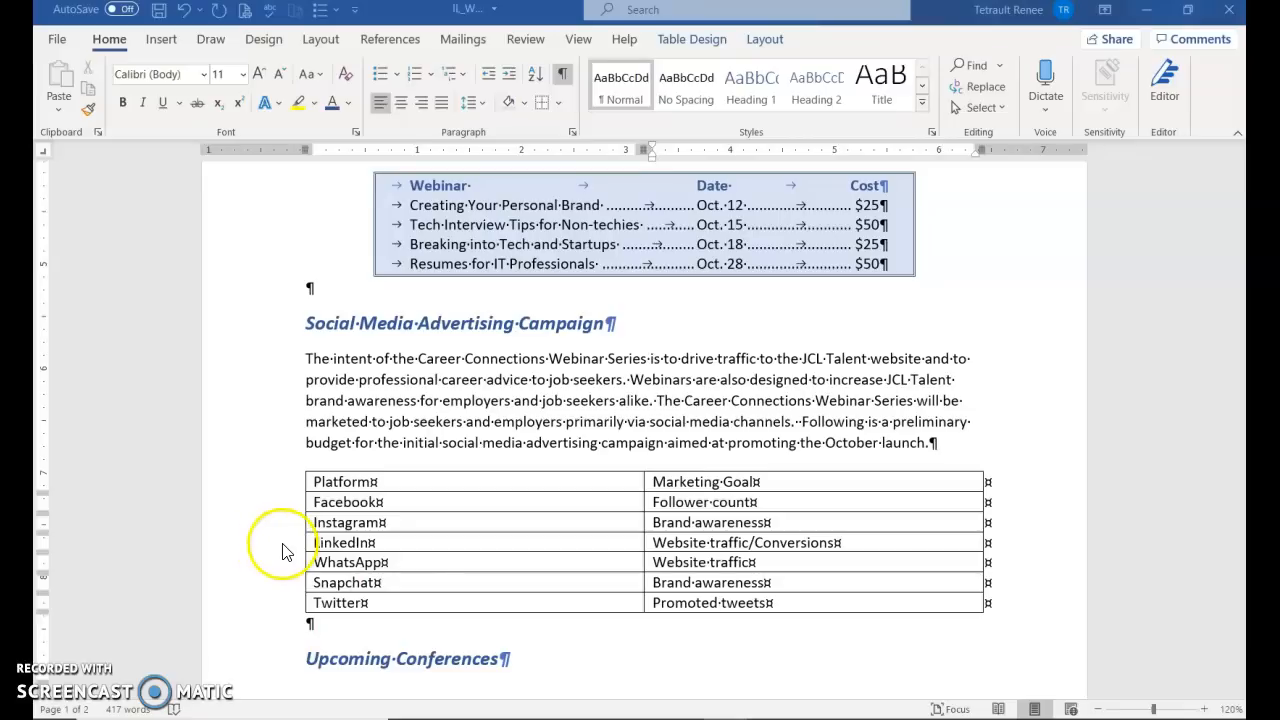
Select the Instagram and LinkedIn rows and insert two empty rows below LinkedIn
left_click(258, 553)
mouse_move(257, 555)
left_mouse_down()
mouse_move(272, 533)
mouse_move(280, 547)
left_mouse_up()
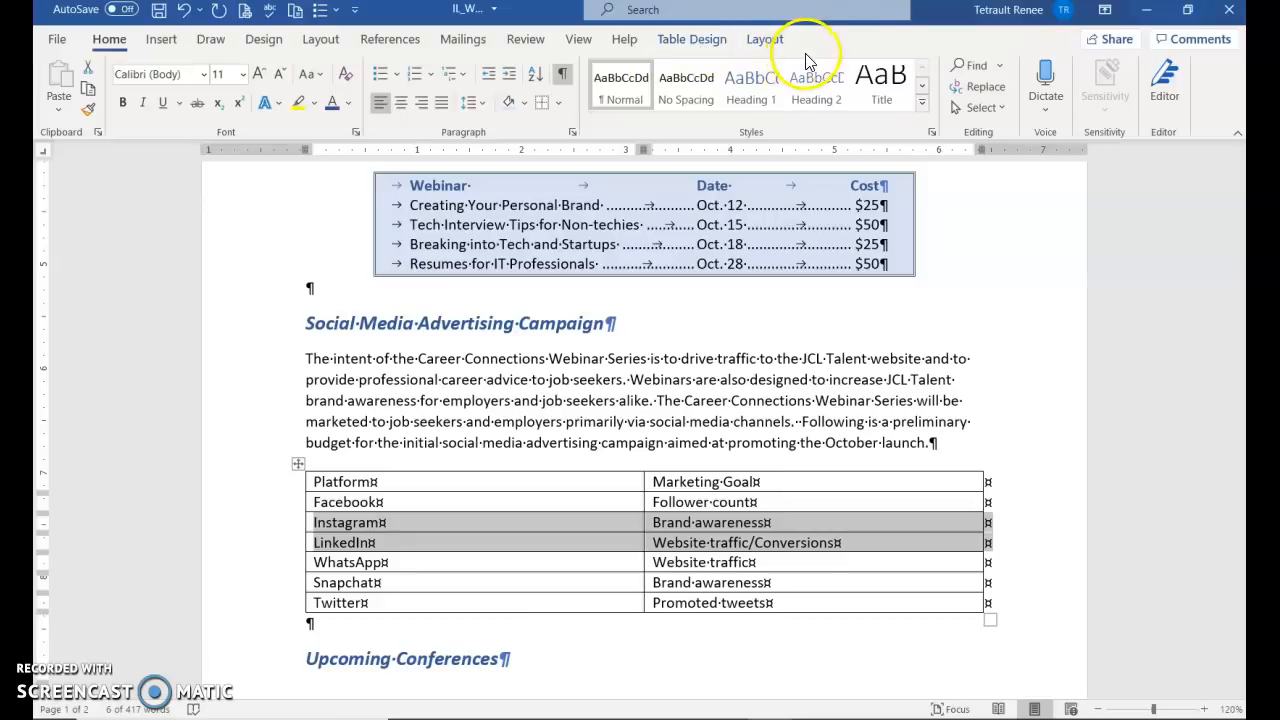
left_click(774, 42)
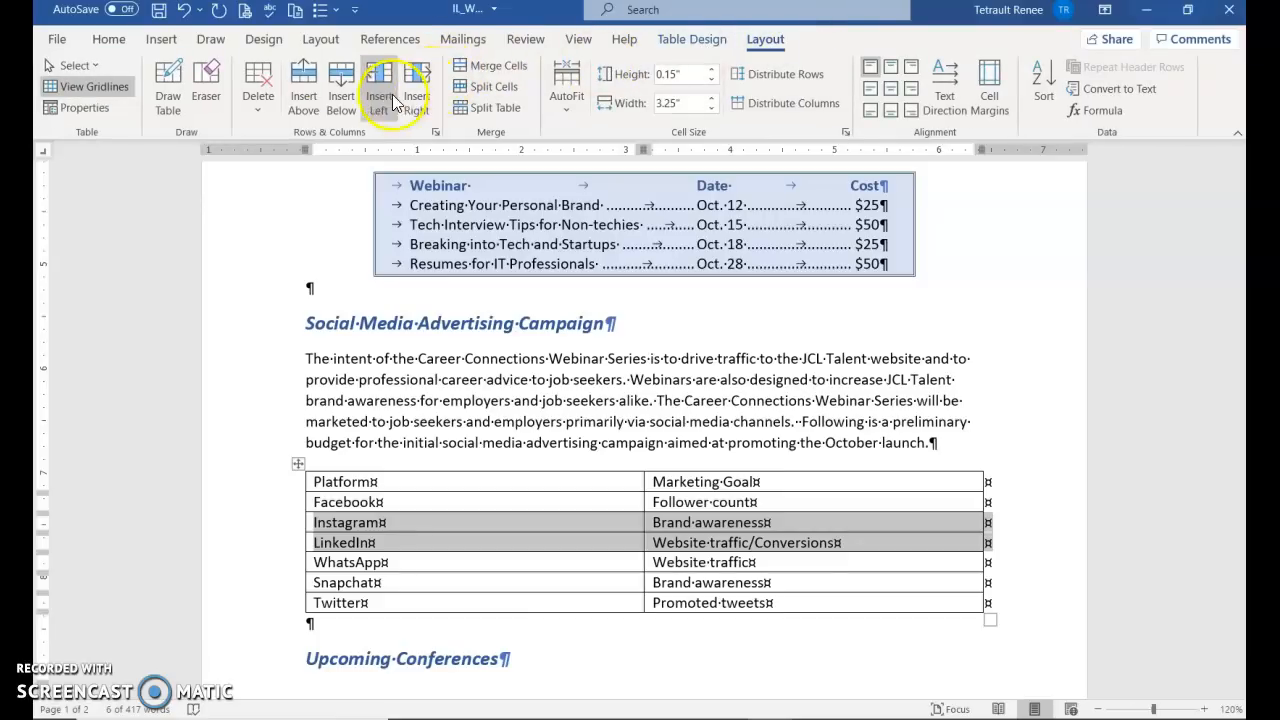
left_click(341, 100)
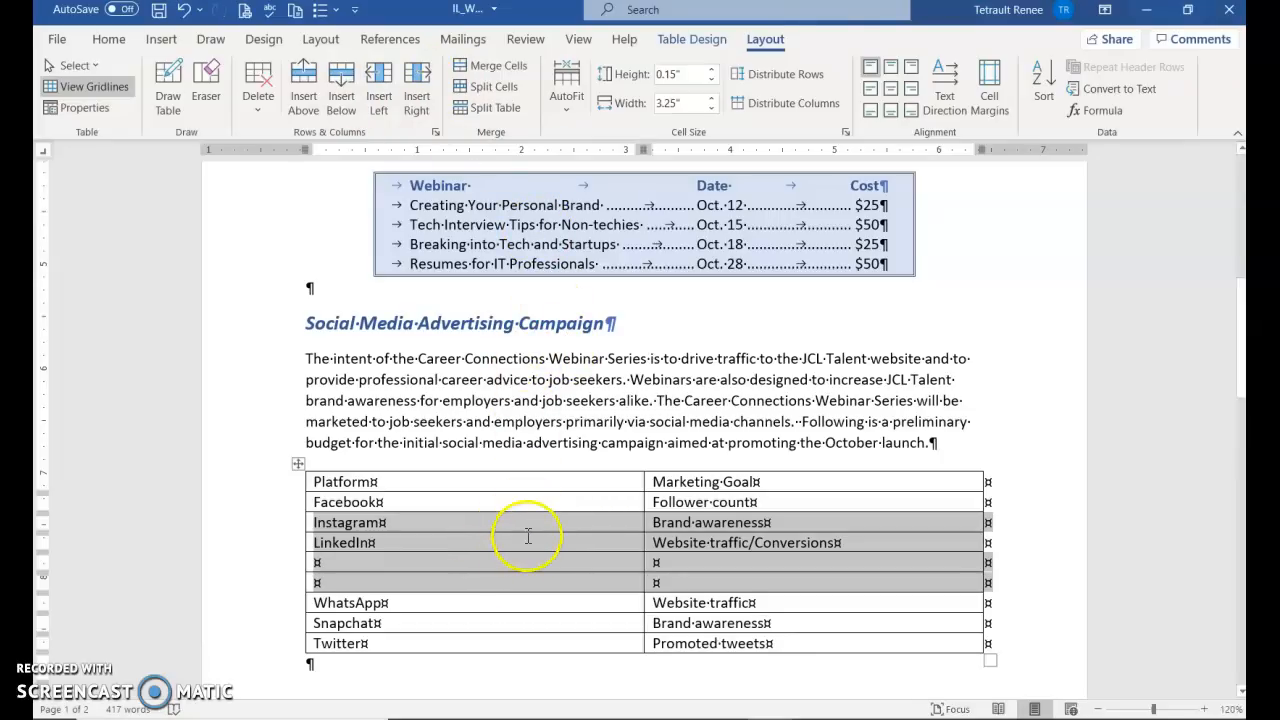
Delete the WhatsApp row and the two empty rows from the platform table
left_click(466, 605)
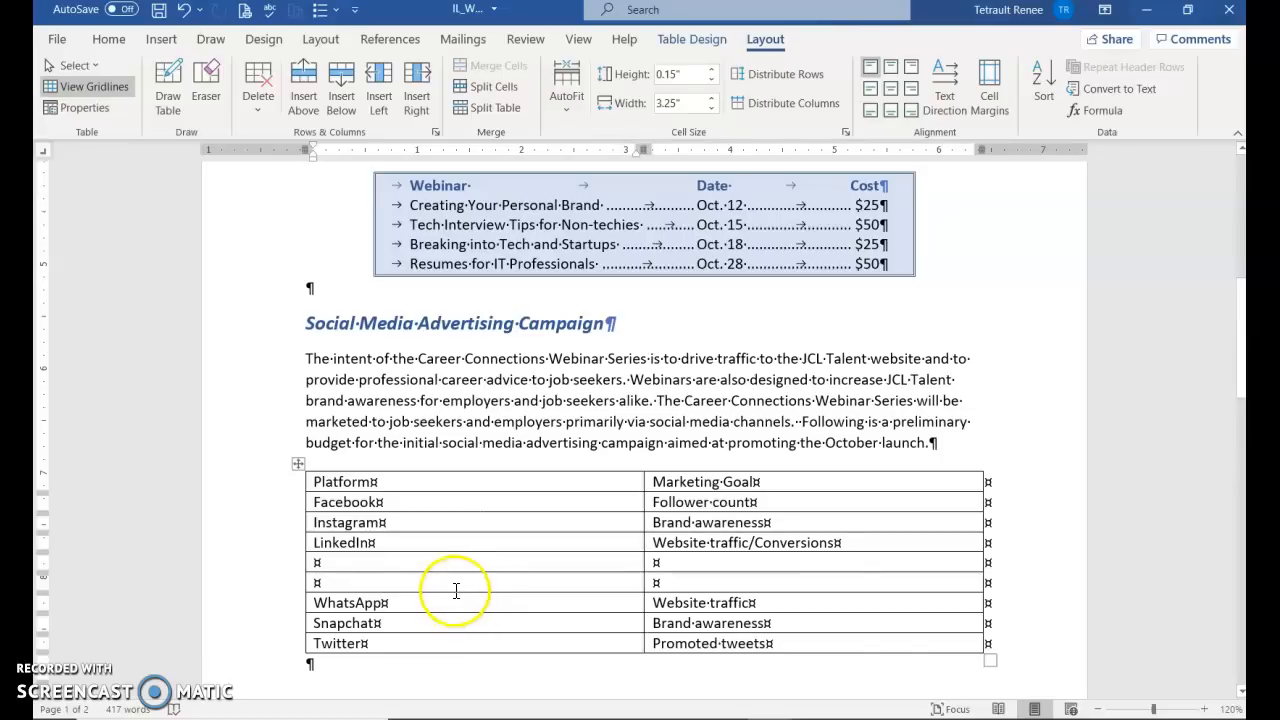
left_click(252, 98)
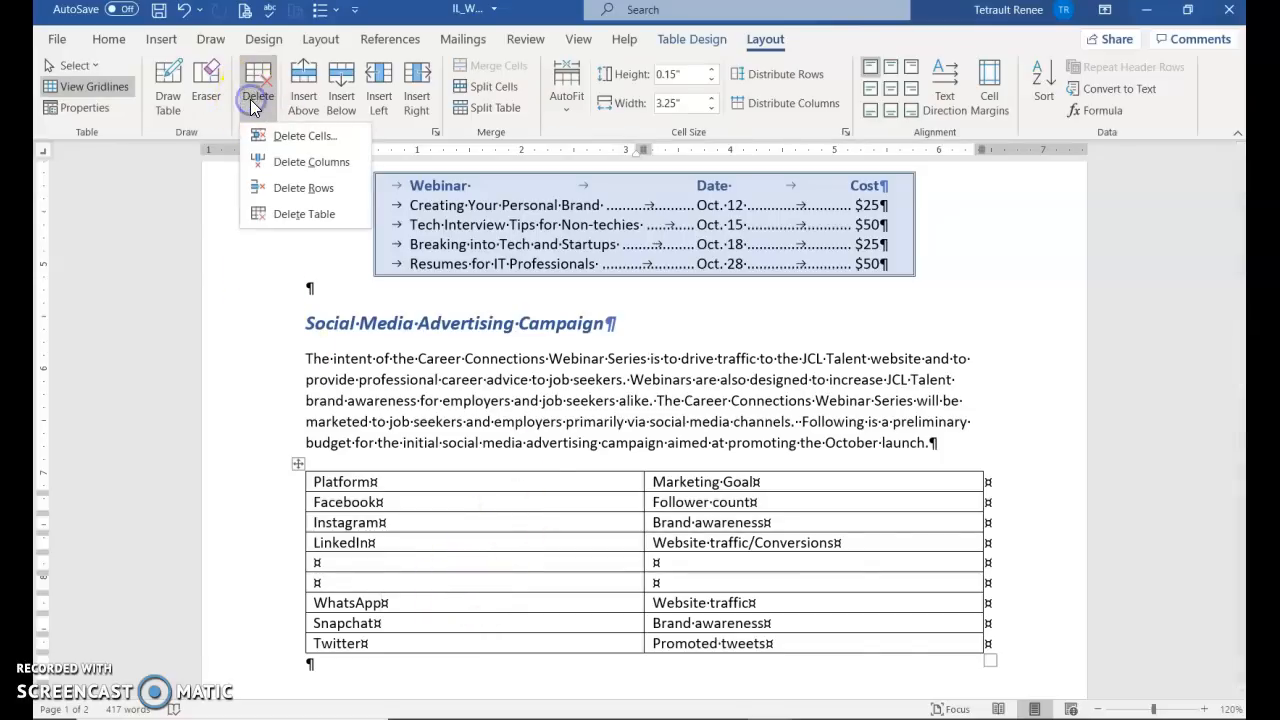
left_click(272, 190)
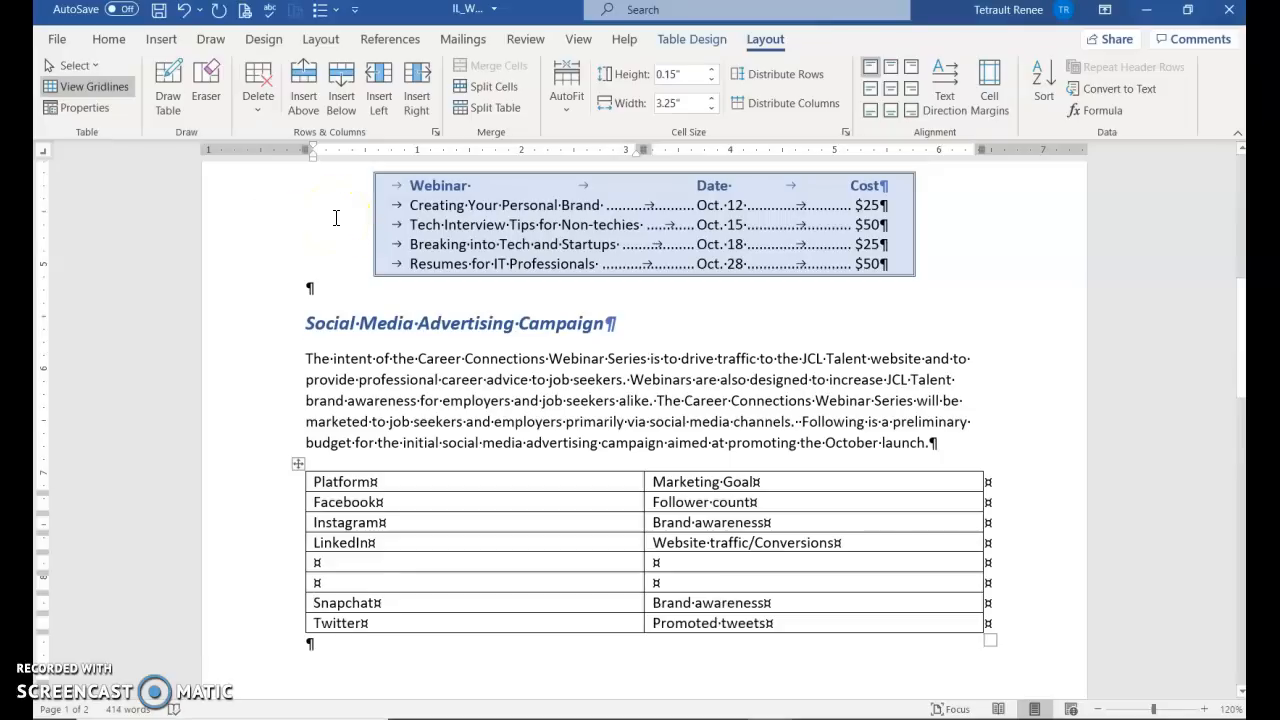
left_click(275, 560)
left_click_drag(275, 560, 277, 581)
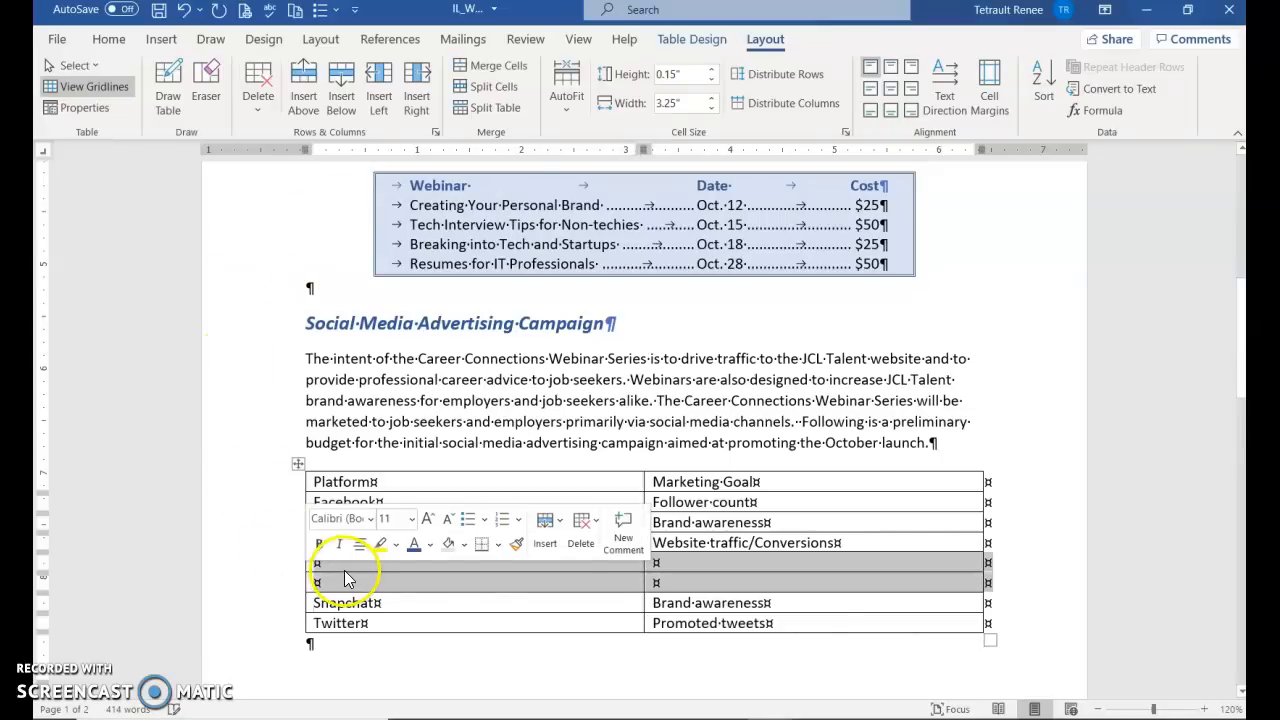
left_click(583, 533)
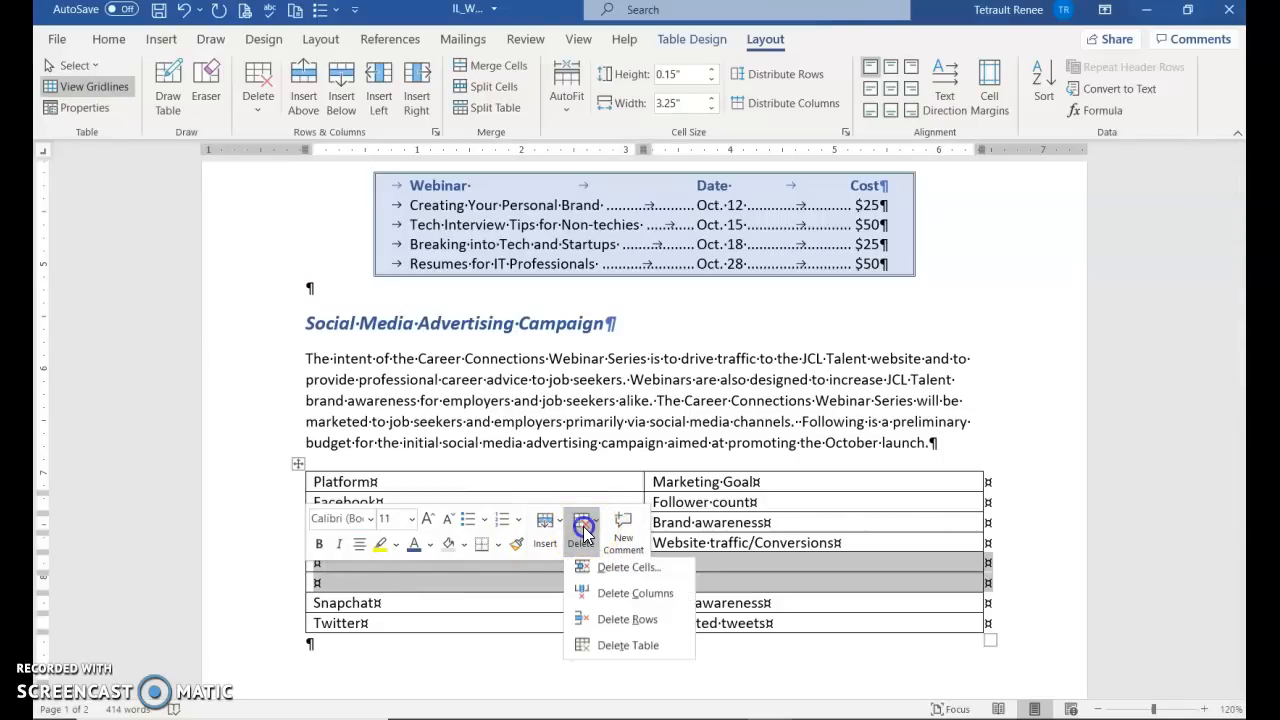
left_click(619, 617)
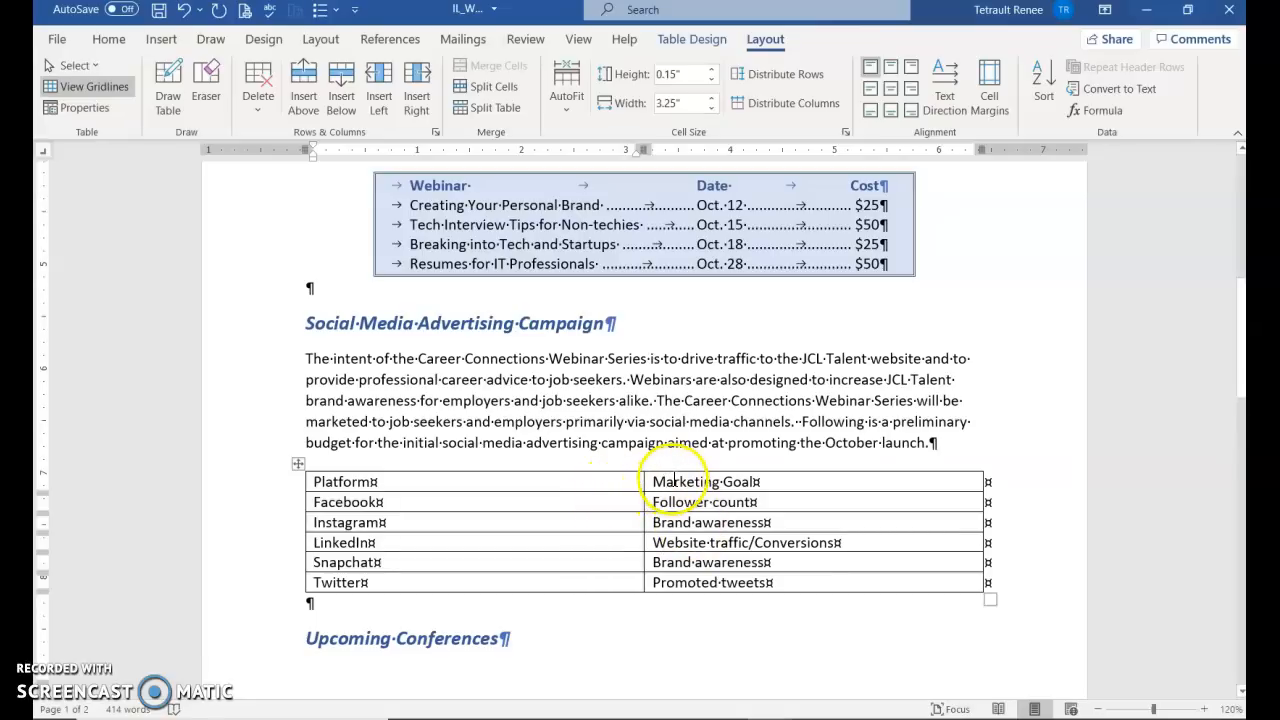
Add a column at the table's right edge, then undo it
mouse_move(986, 470)
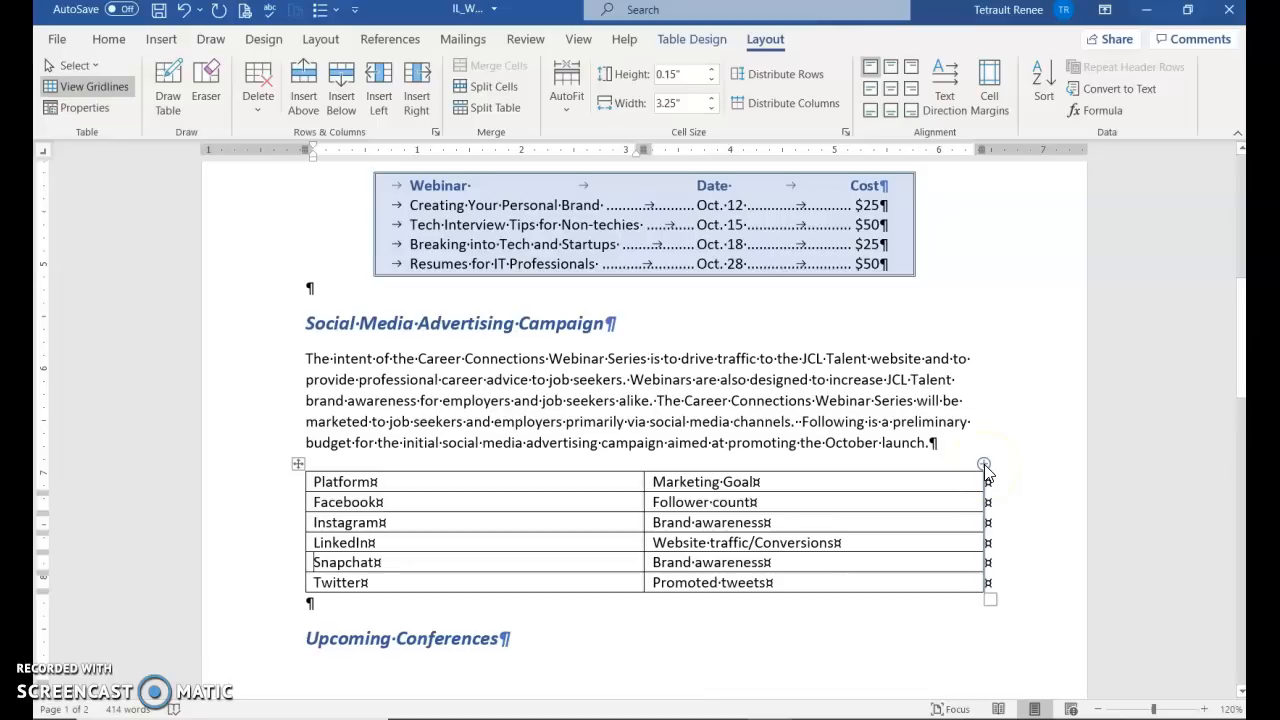
left_click(985, 465)
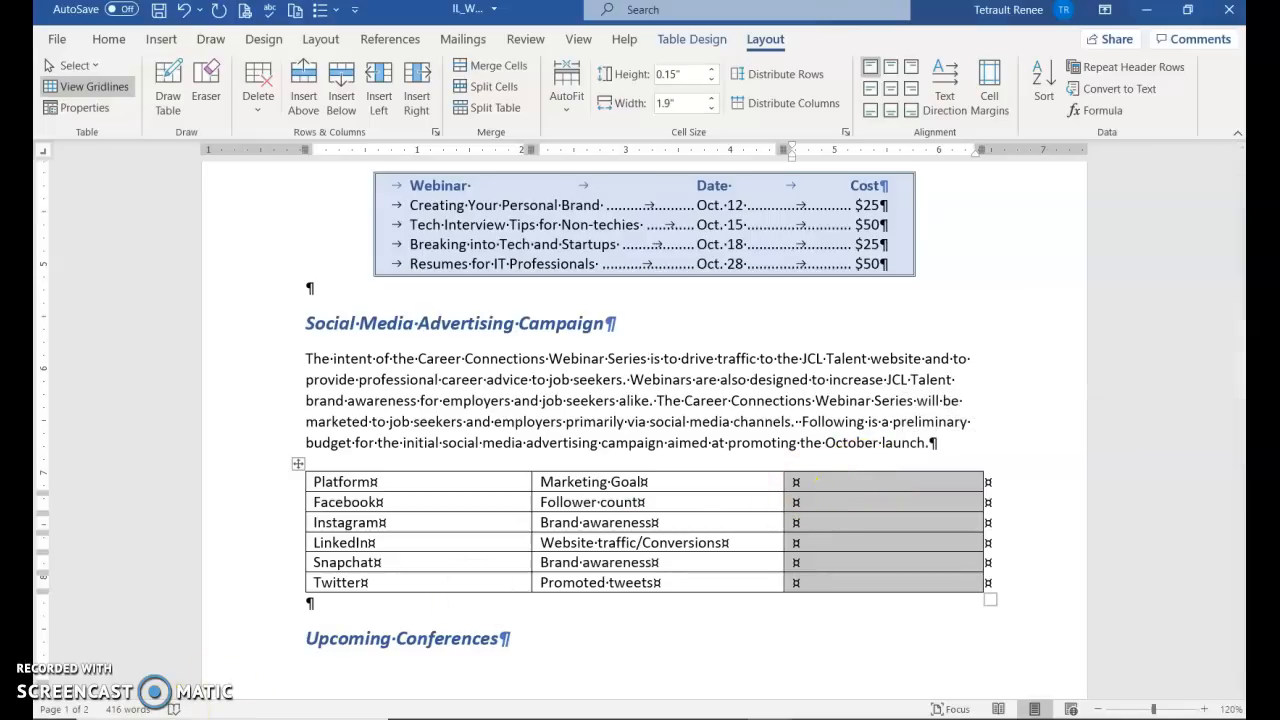
left_click(908, 503)
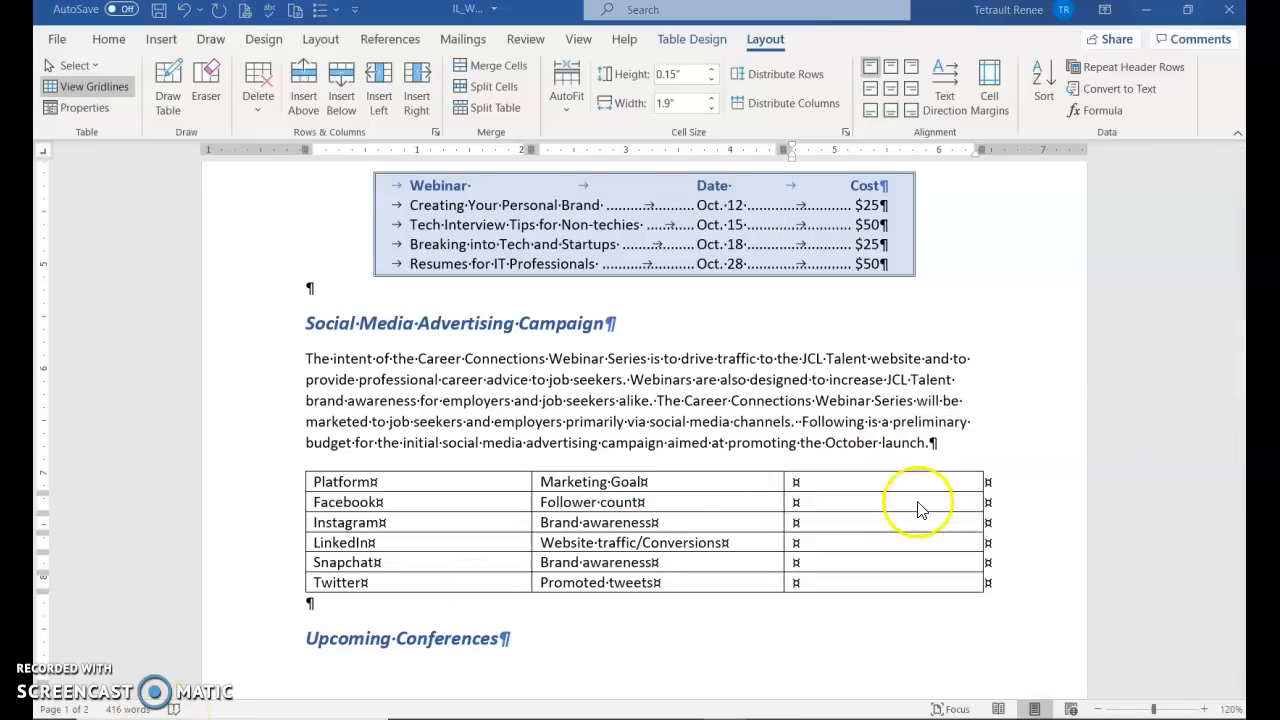
left_click(186, 11)
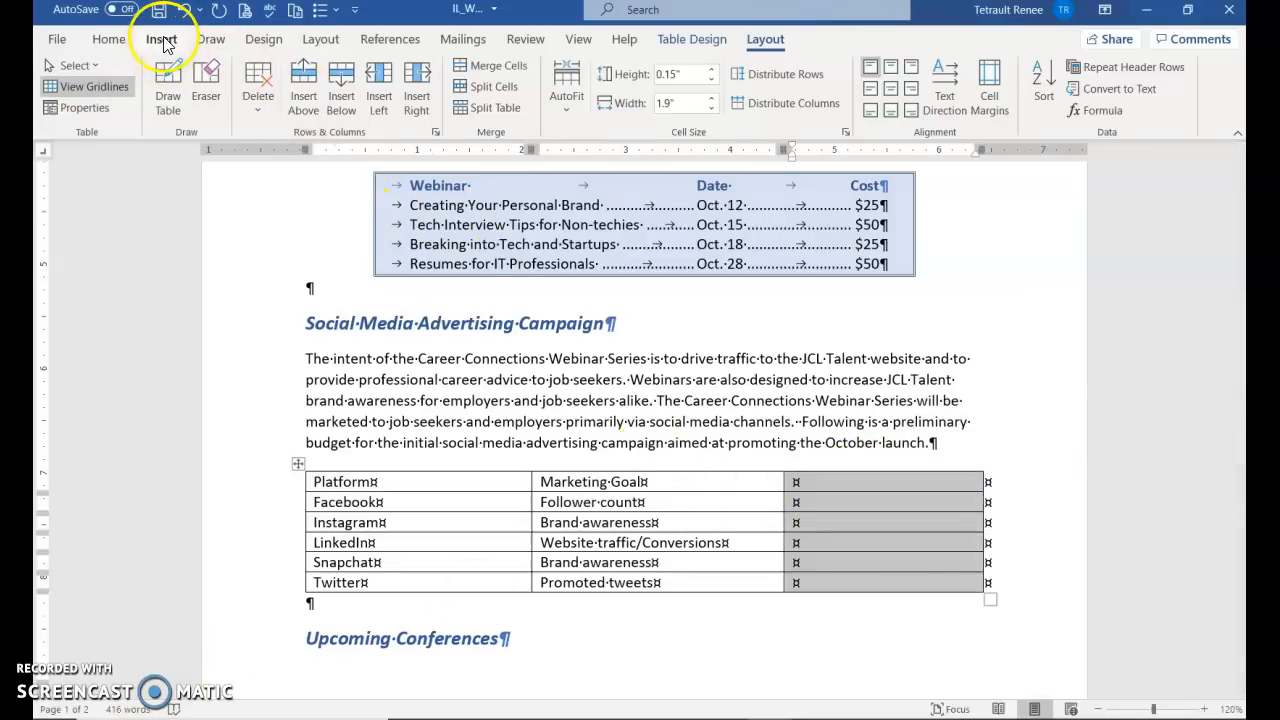
left_click(186, 11)
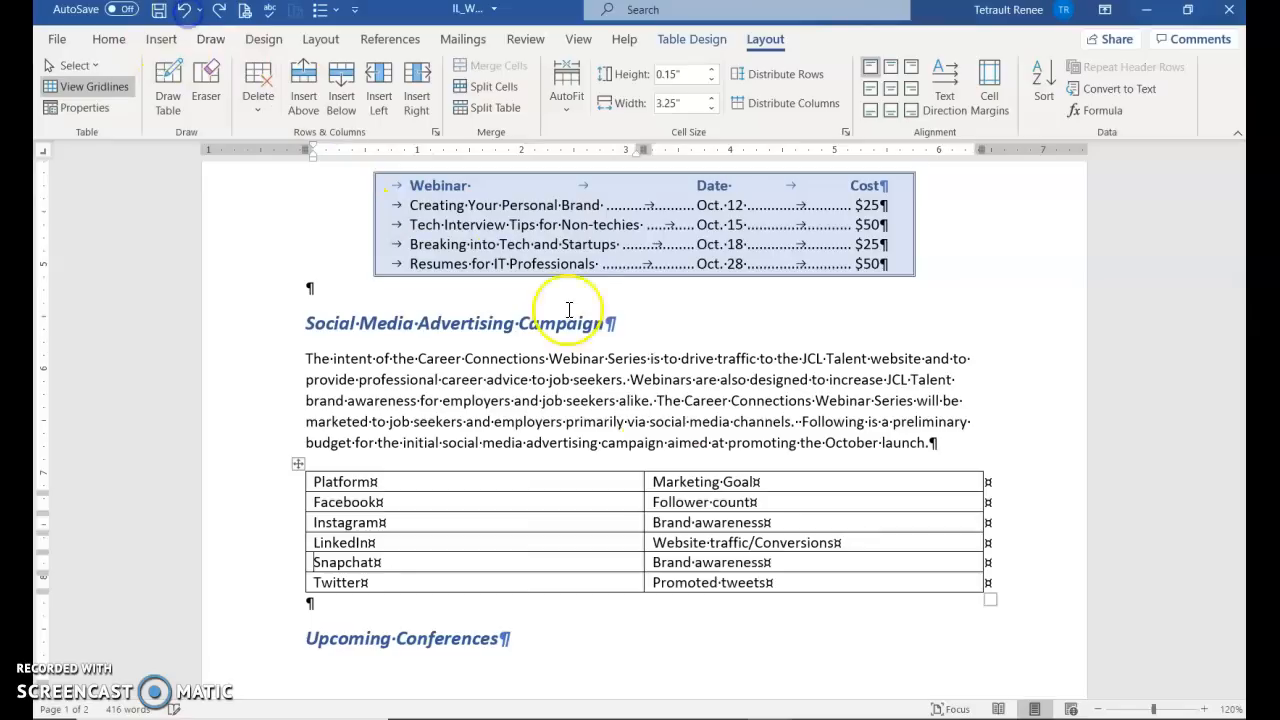
Select the Marketing Goal column and insert an empty column to its right
left_click(829, 467)
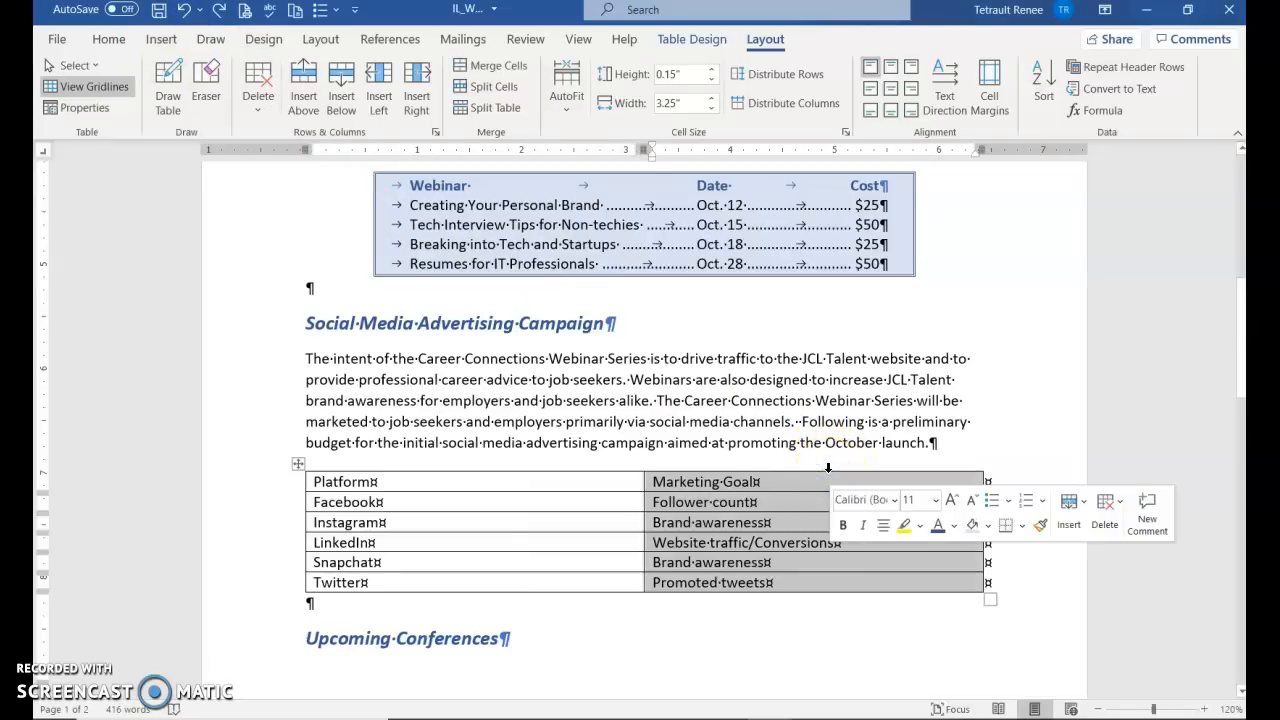
left_click(1066, 508)
left_click(1124, 631)
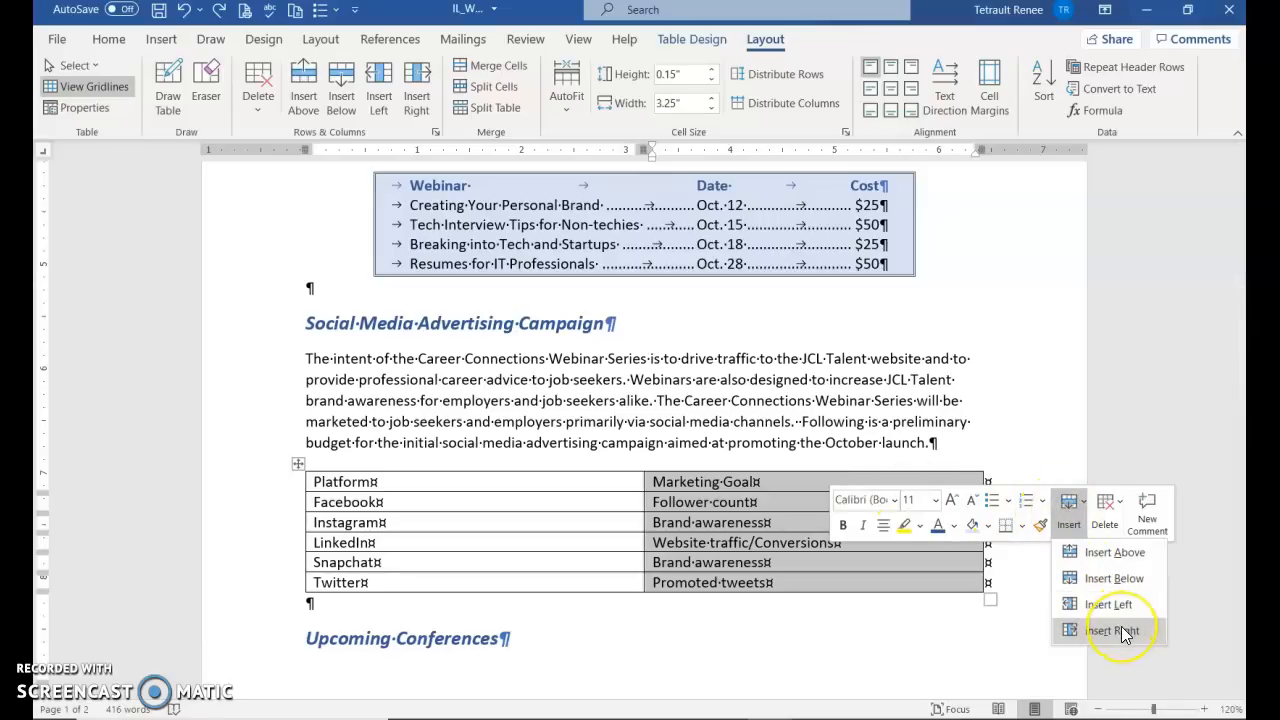
left_click(1124, 631)
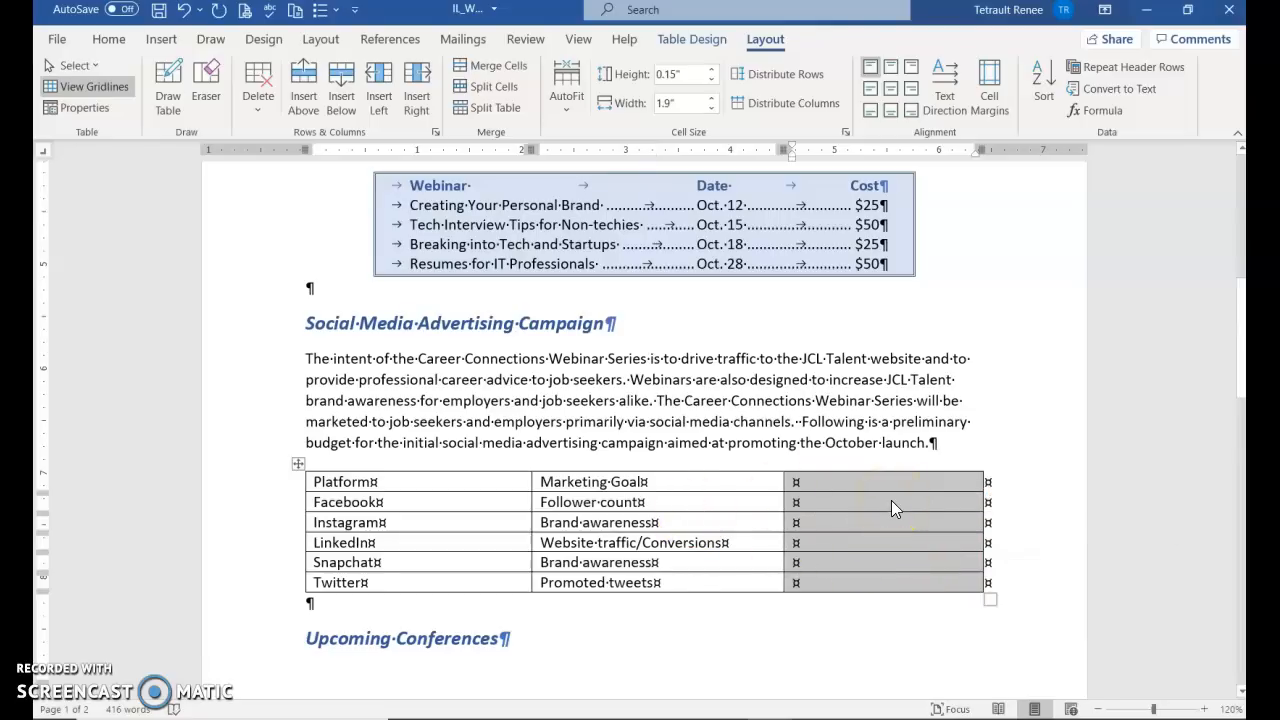
left_click(752, 526)
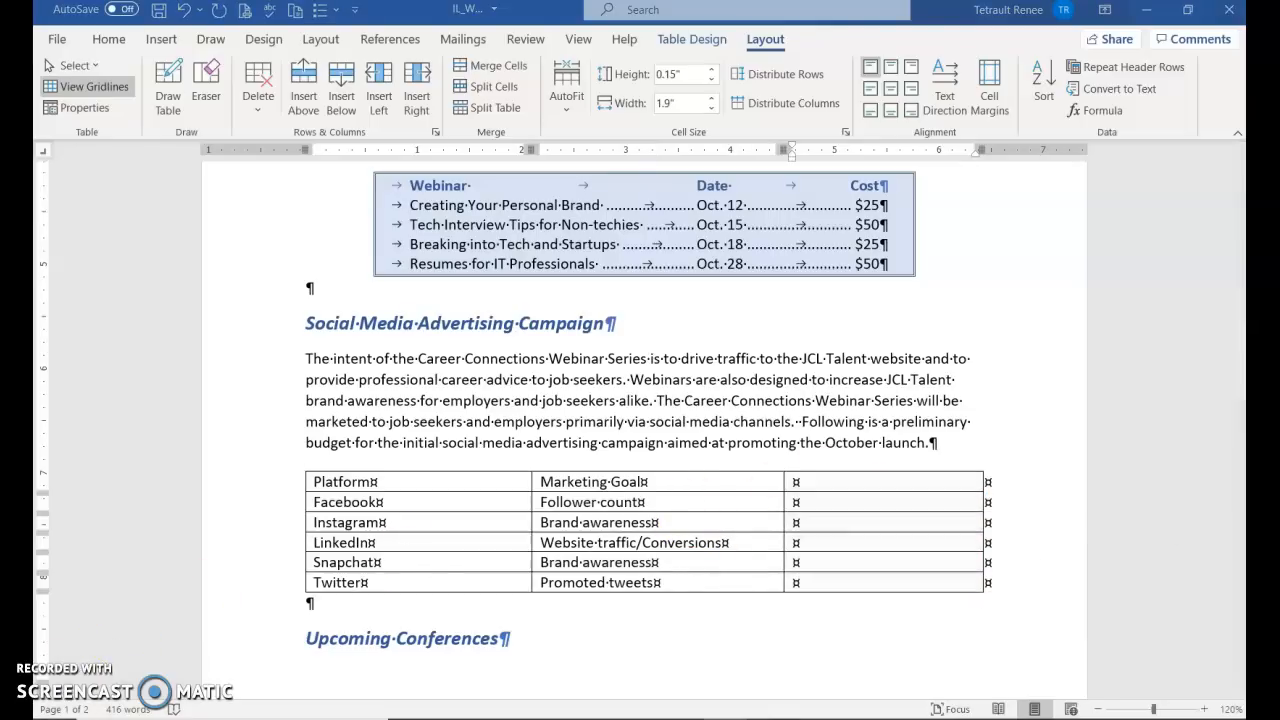